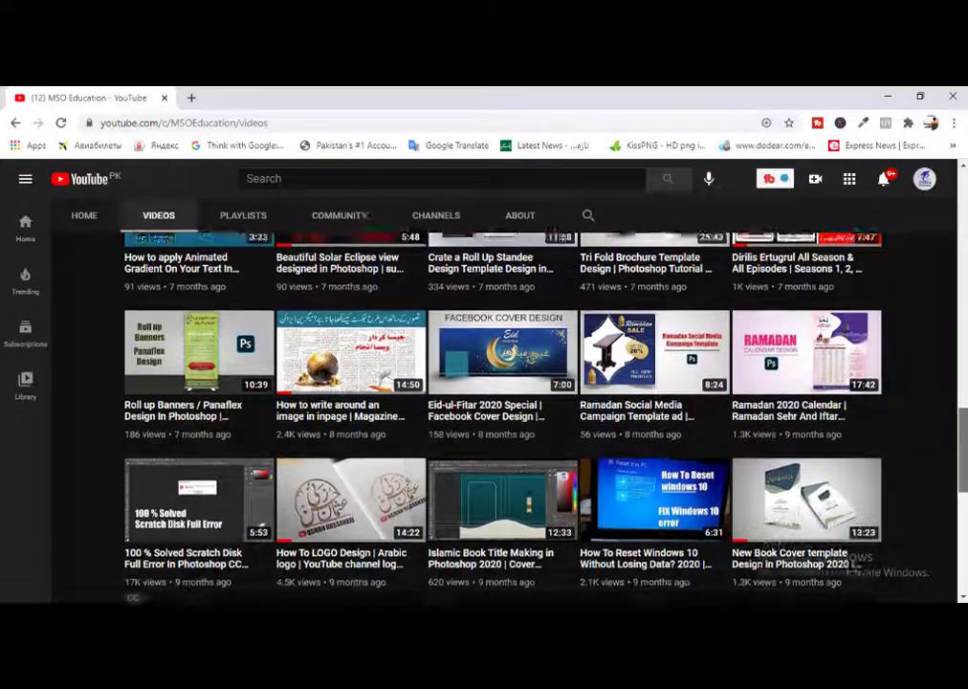
# Look through the MSO Education channel's older uploaded videos on YouTube.
pyautogui.scroll(-5, 503, 411)
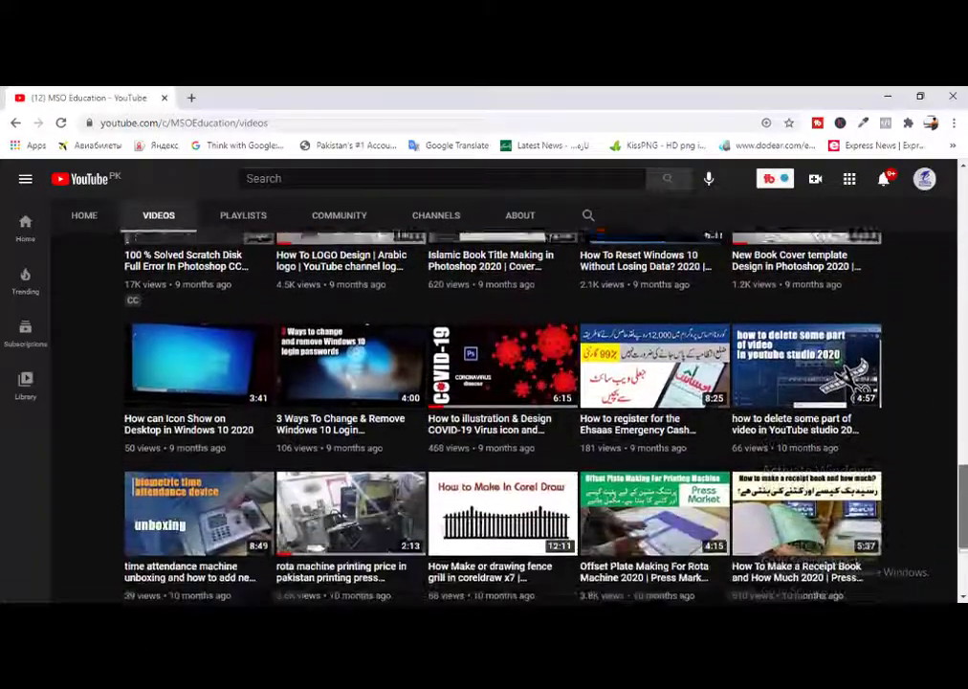
pyautogui.scroll(-5, 502, 411)
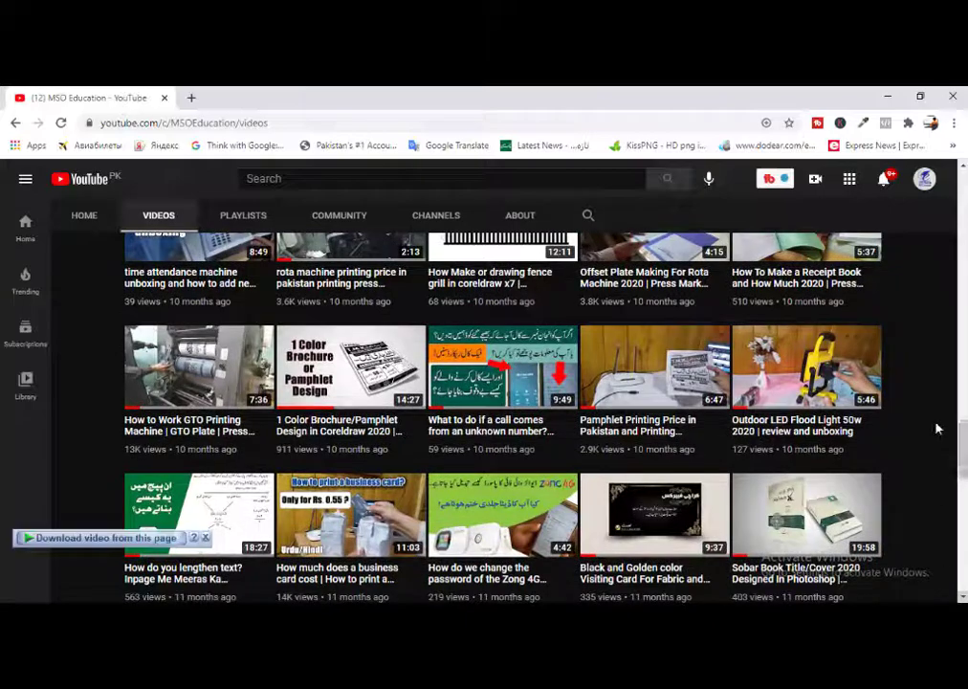
pyautogui.scroll(-10, 938, 429)
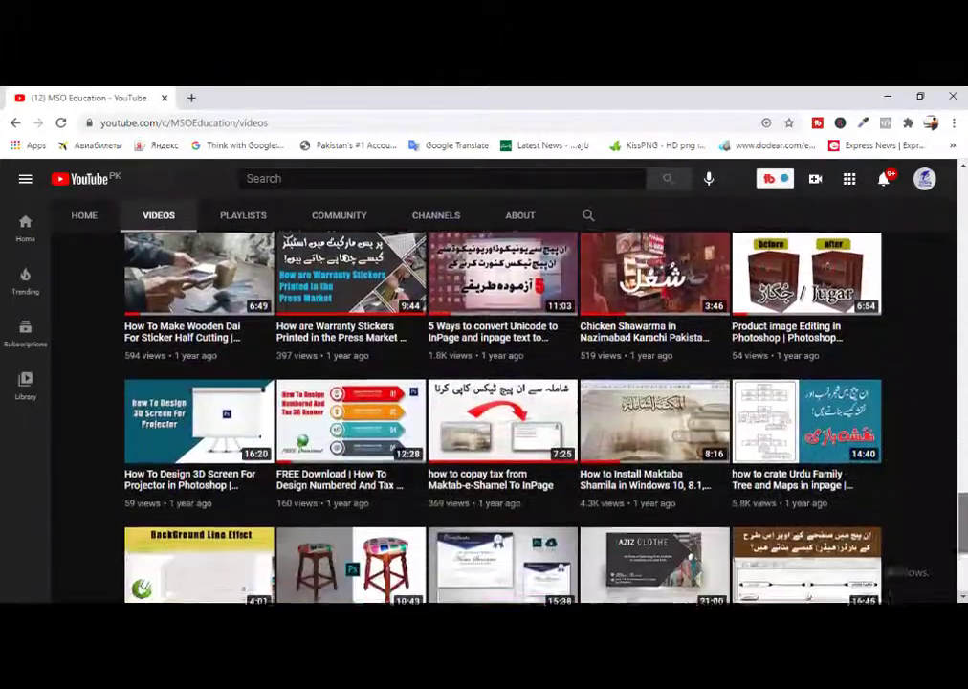
pyautogui.scroll(-5, 502, 411)
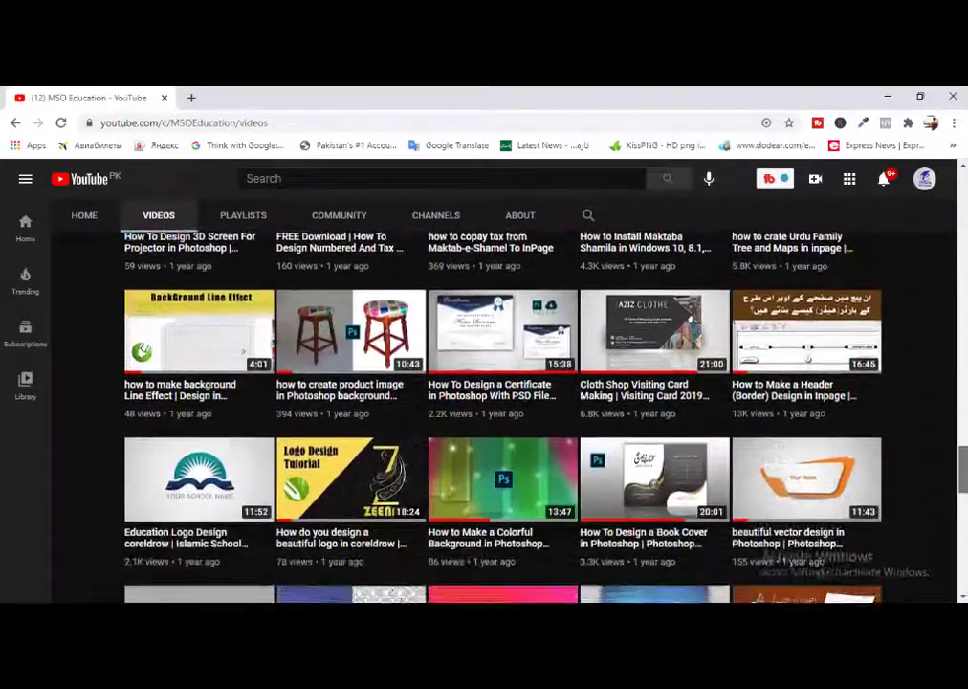
pyautogui.scroll(-6, 503, 412)
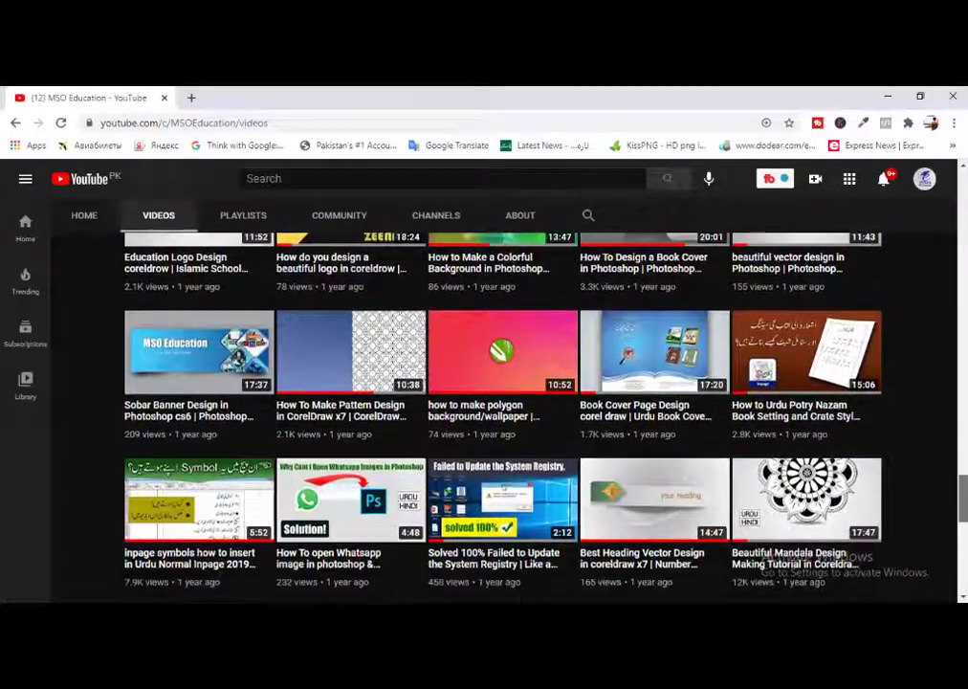
pyautogui.scroll(-2, 502, 412)
pyautogui.scroll(6, 503, 411)
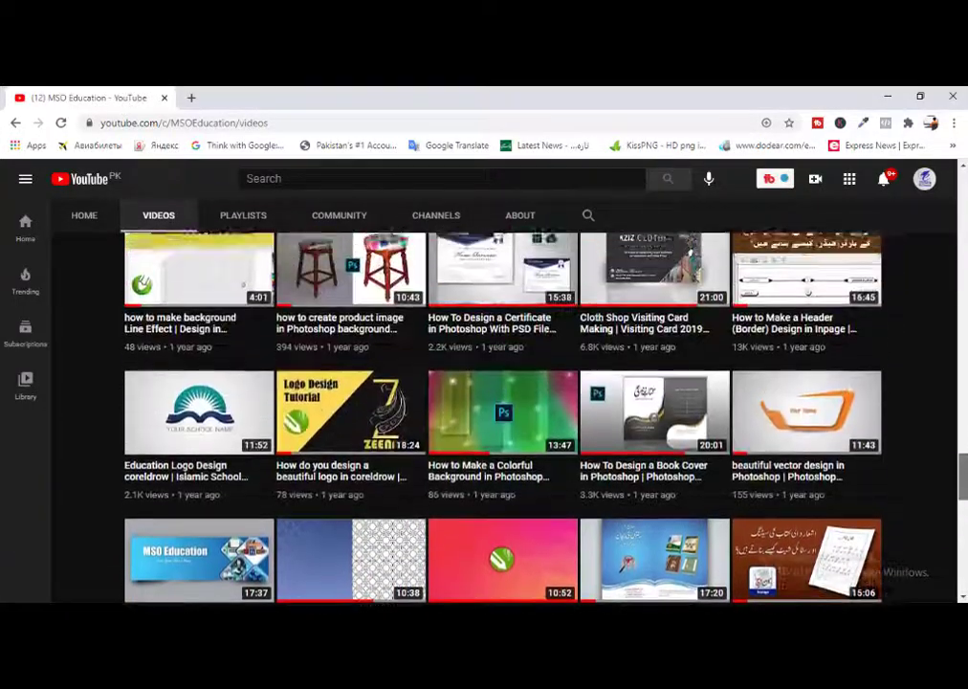
pyautogui.scroll(8, 502, 411)
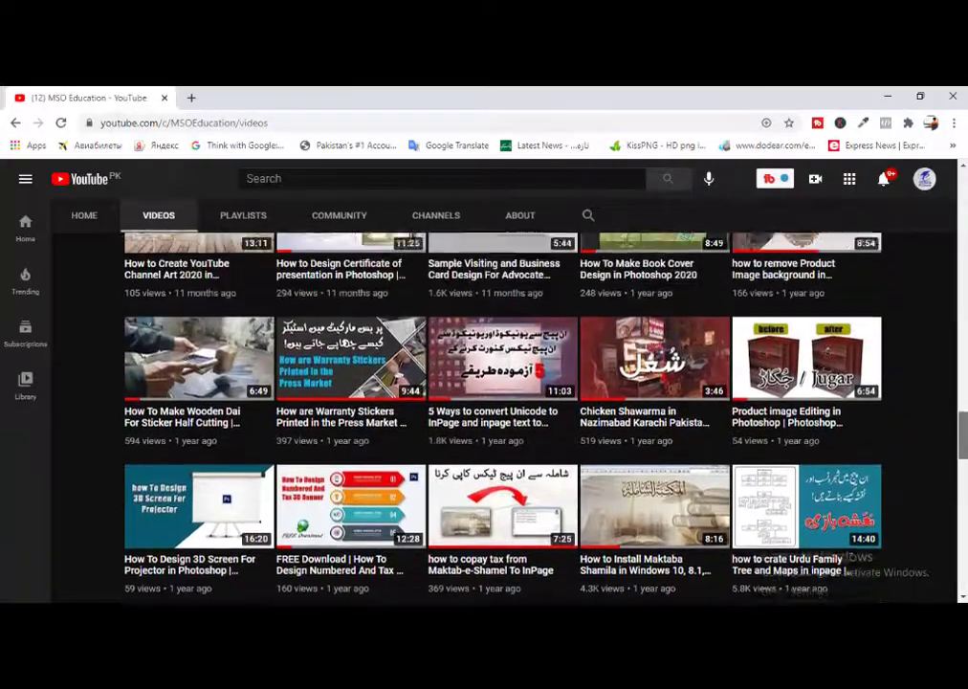
pyautogui.scroll(10, 502, 411)
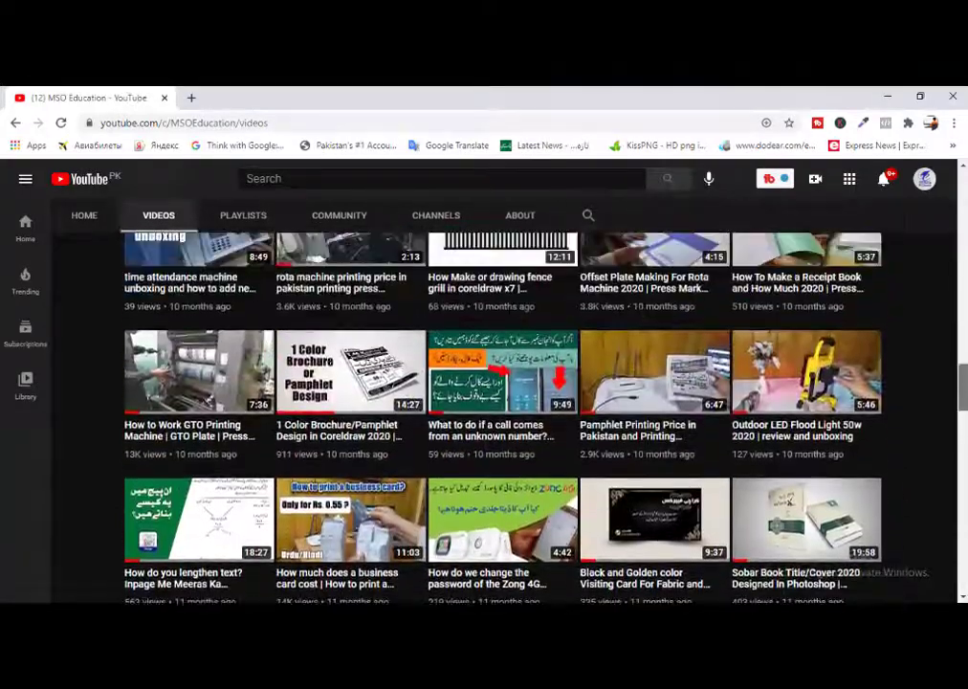
pyautogui.scroll(8, 502, 411)
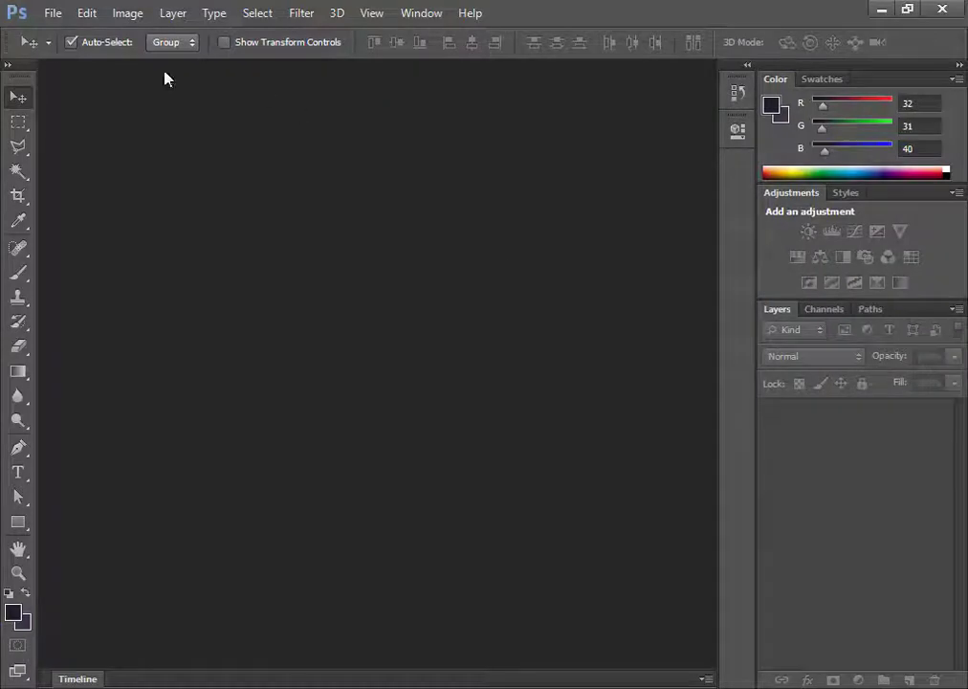
# Switch to Photoshop and start a new document with its width and height measured in inches.
pyautogui.click(47, 14)
pyautogui.click(205, 78)
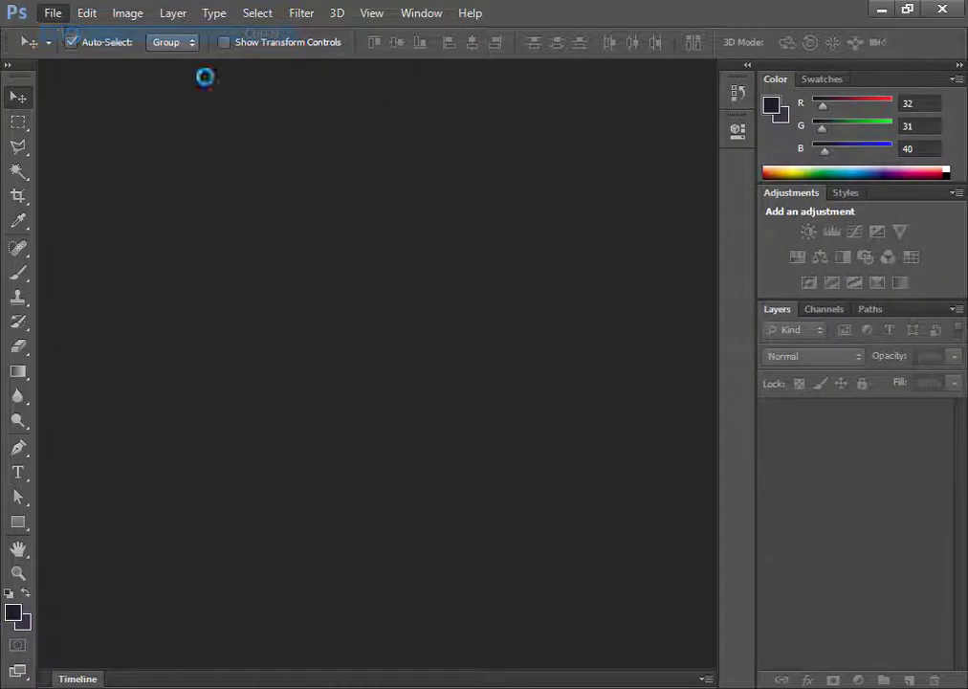
pyautogui.click(467, 292)
pyautogui.click(445, 306)
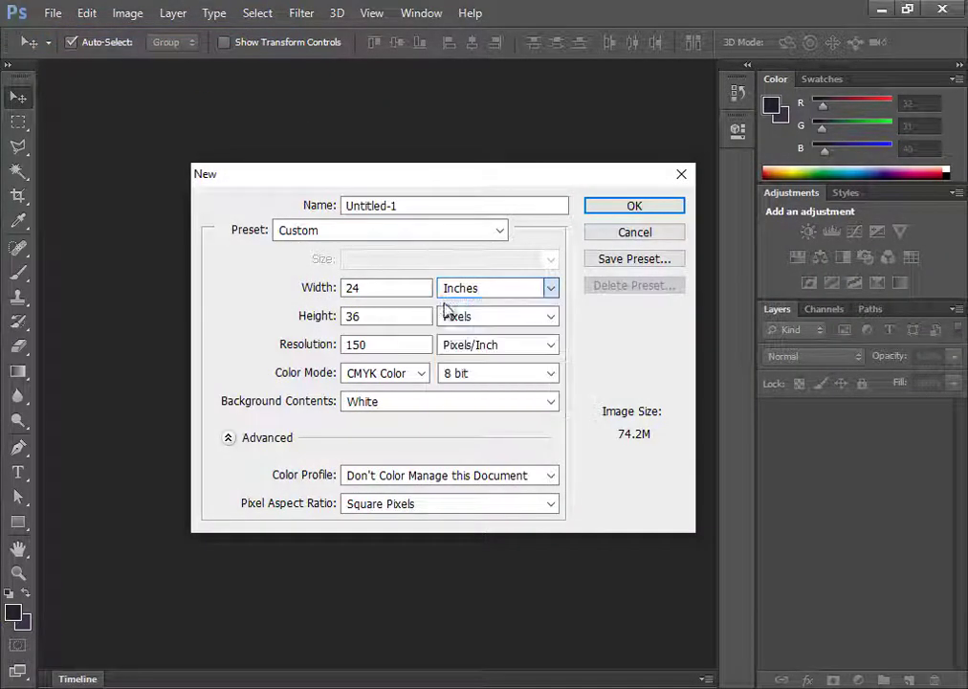
pyautogui.click(460, 291)
pyautogui.click(476, 323)
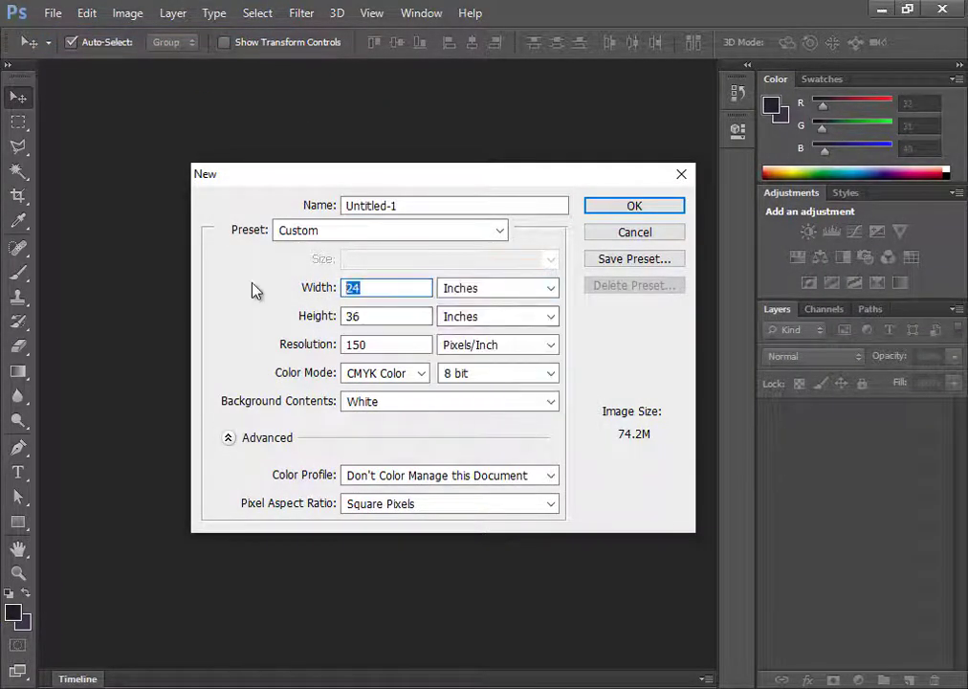
# Create the document at 24 × 36 inches with 150 pixels/inch resolution and CMYK Color mode.
pyautogui.press('Tab')
pyautogui.press('Tab')
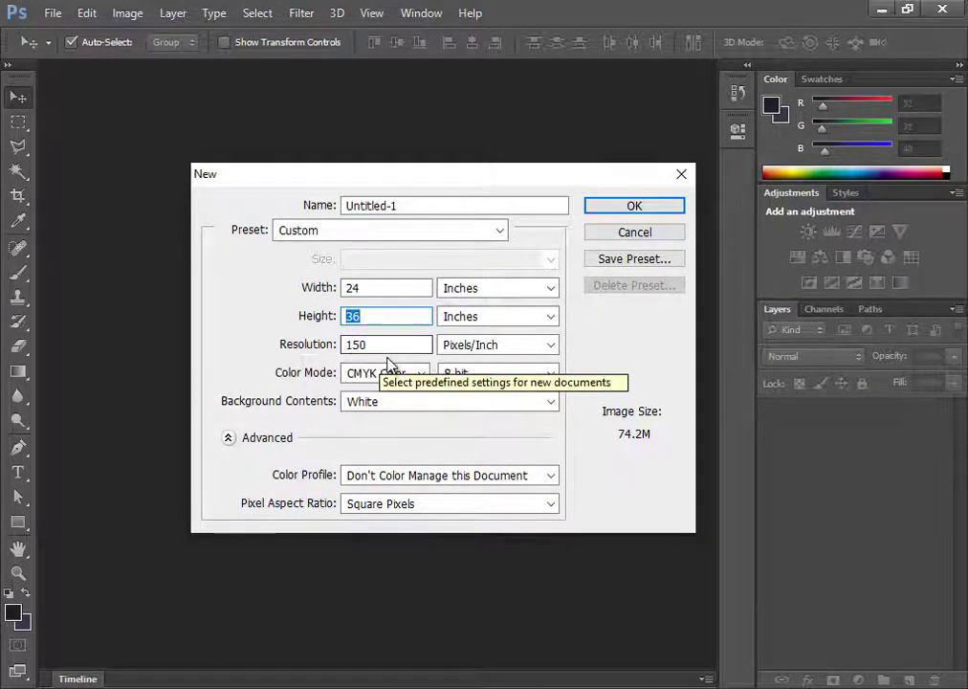
pyautogui.moveTo(376, 346); pyautogui.dragTo(311, 351)
pyautogui.click(365, 379)
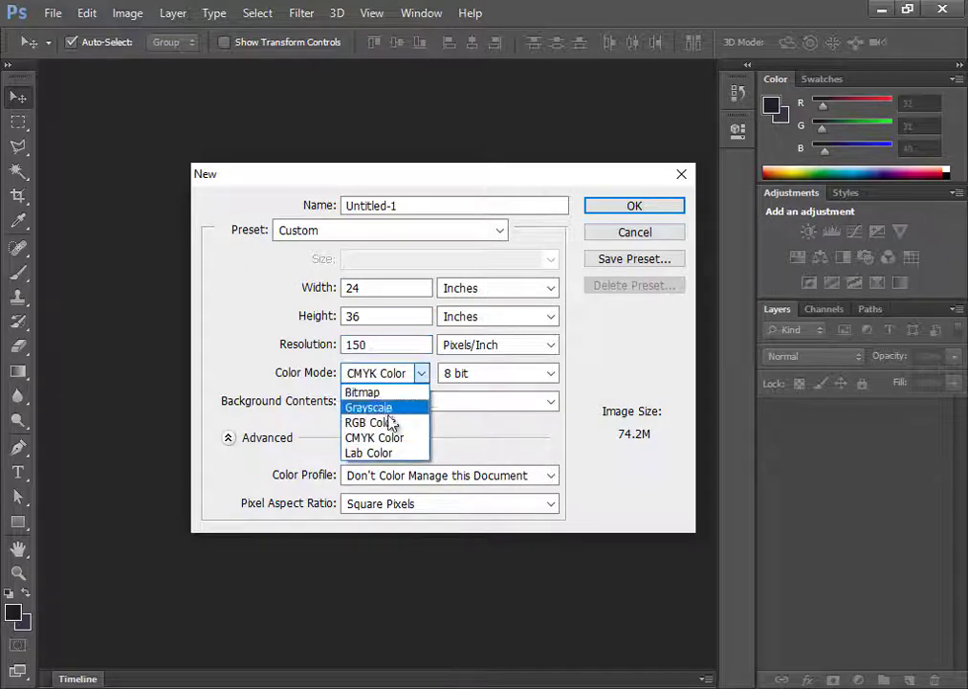
pyautogui.click(392, 437)
pyautogui.click(385, 344)
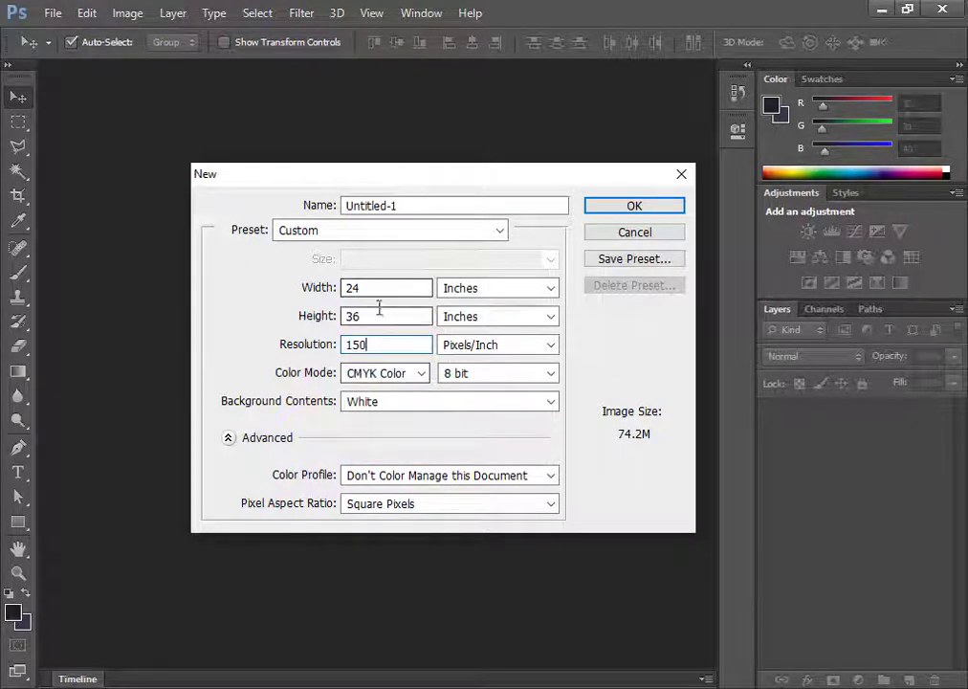
pyautogui.click(632, 206)
# Add a gradient fill layer above the background and base its gradient on the rainbow-coloured preset.
pyautogui.hotkey('ctrl', 'shift', 'alt', 'n')
pyautogui.click(858, 680)
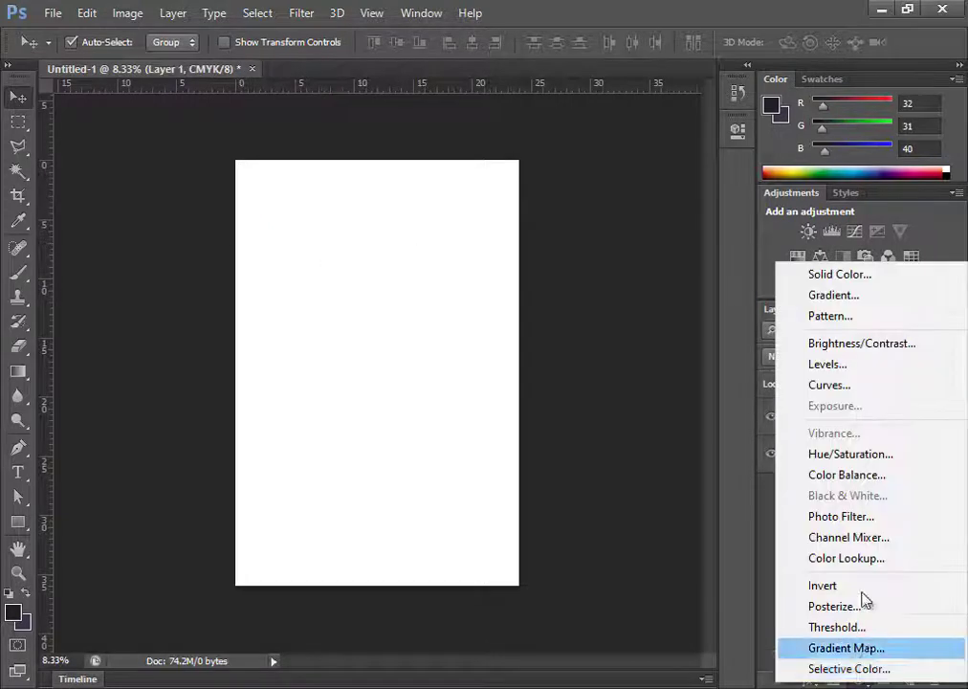
pyautogui.click(874, 295)
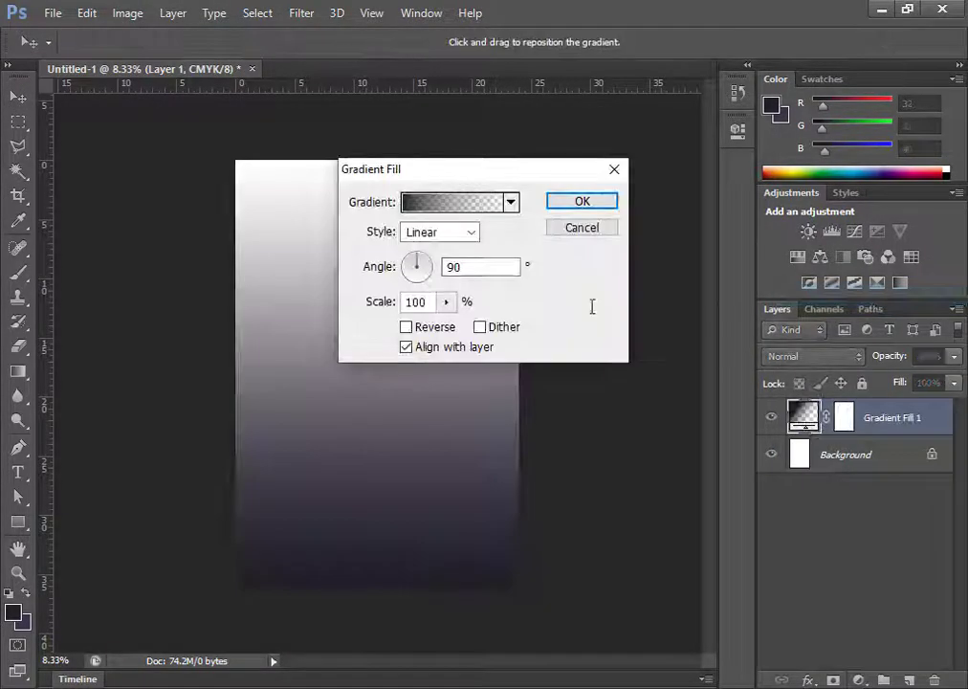
pyautogui.click(433, 206)
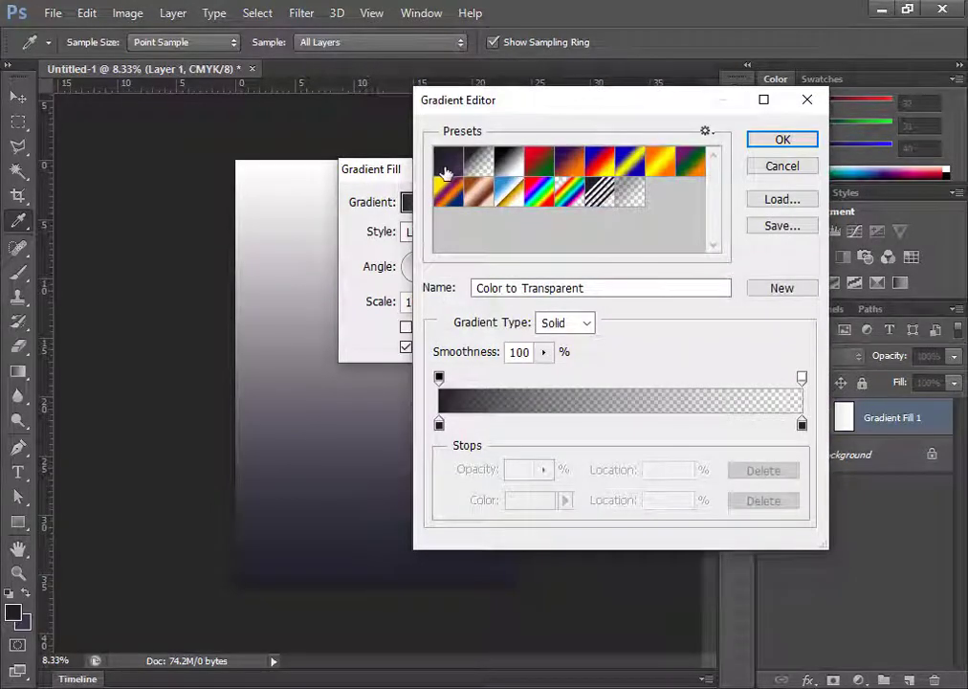
pyautogui.click(509, 164)
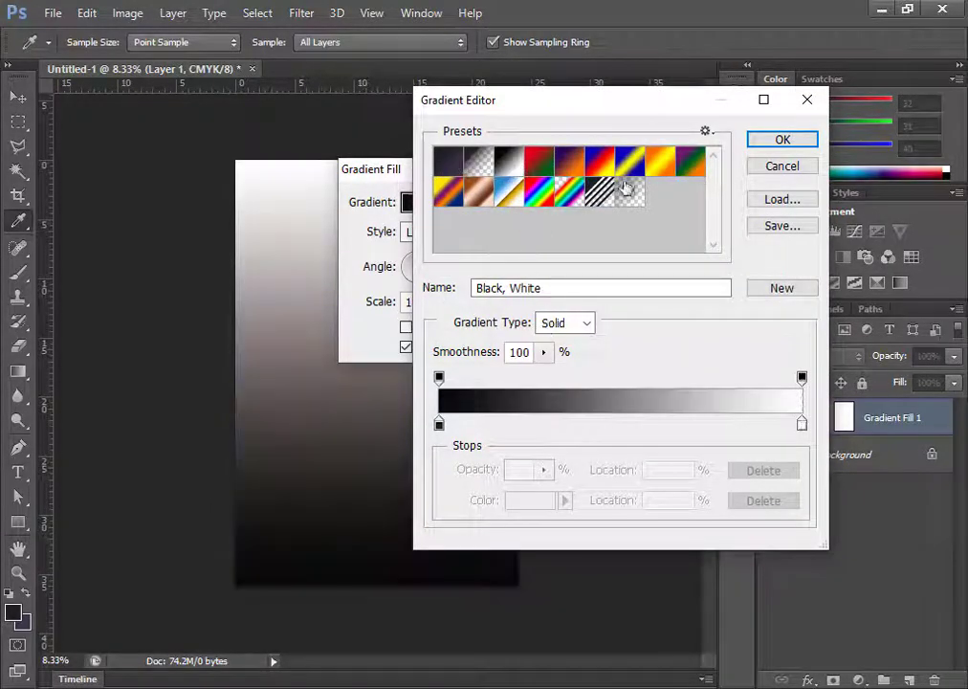
pyautogui.click(538, 201)
# Recolour the gradient's first colour stop to a dark orange-brown.
pyautogui.doubleClick(439, 426)
pyautogui.click(664, 583)
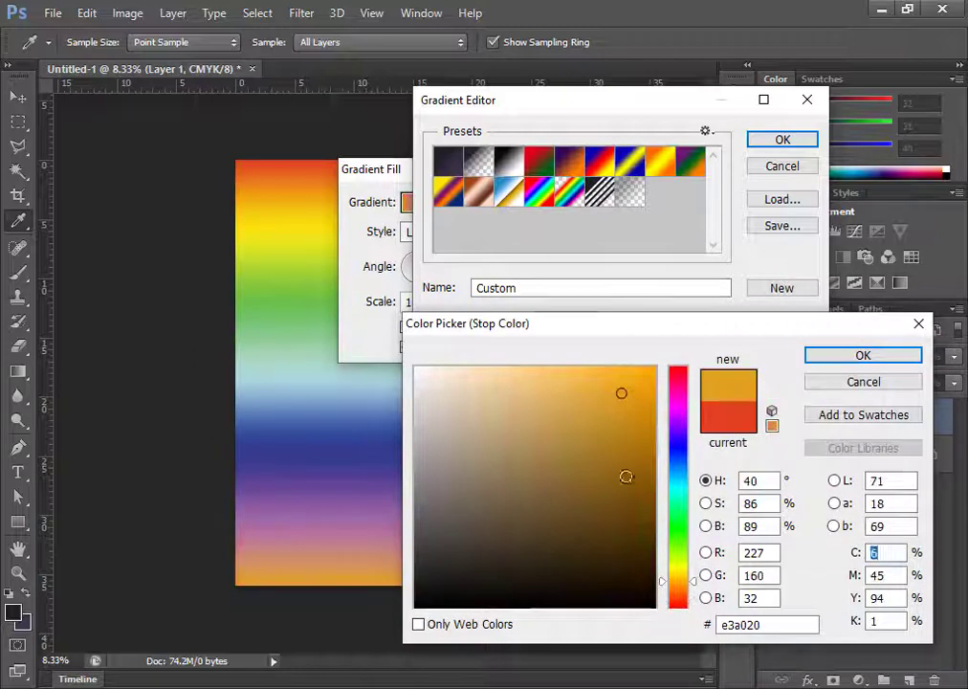
pyautogui.click(627, 475)
pyautogui.click(862, 354)
# Recolour the remaining gradient stops in olive, brown and gold tones and apply the diagonal gradient fill.
pyautogui.doubleClick(493, 422)
pyautogui.click(541, 488)
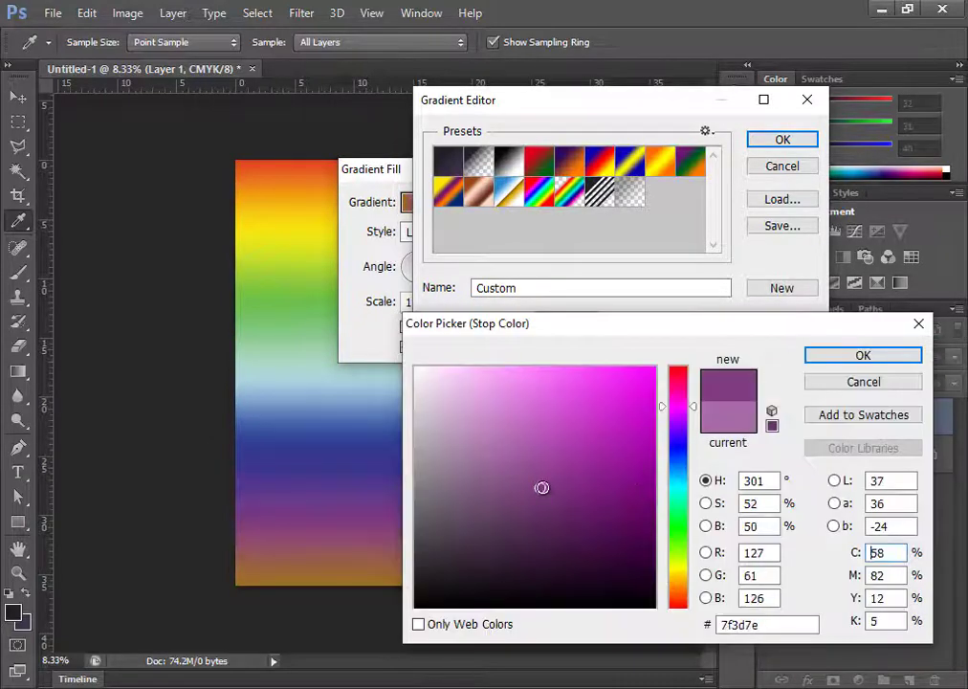
pyautogui.click(675, 575)
pyautogui.click(570, 476)
pyautogui.click(861, 354)
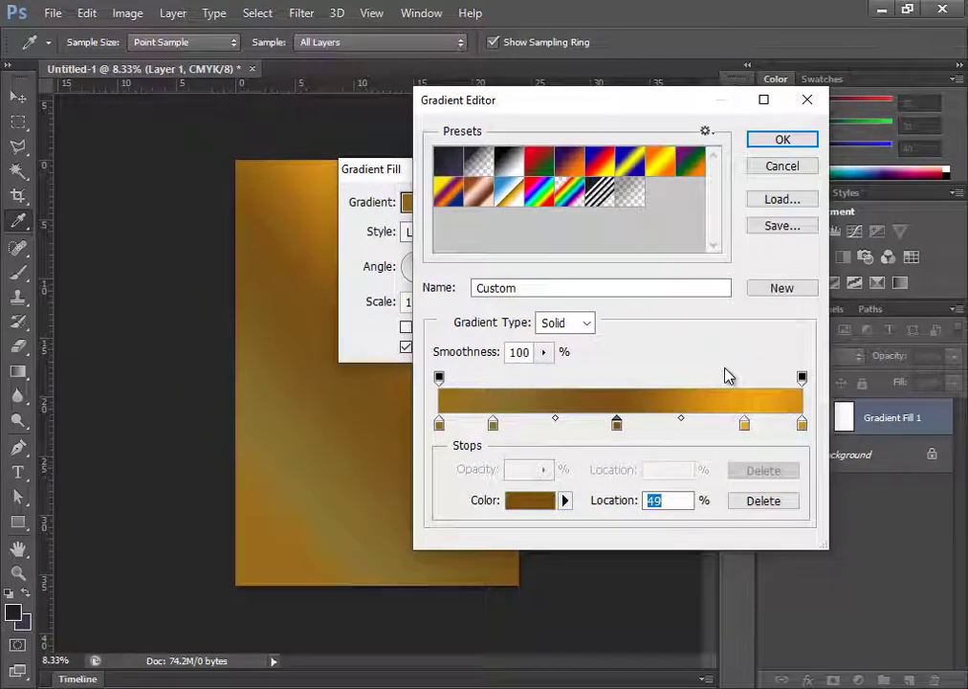
pyautogui.click(783, 141)
pyautogui.click(593, 201)
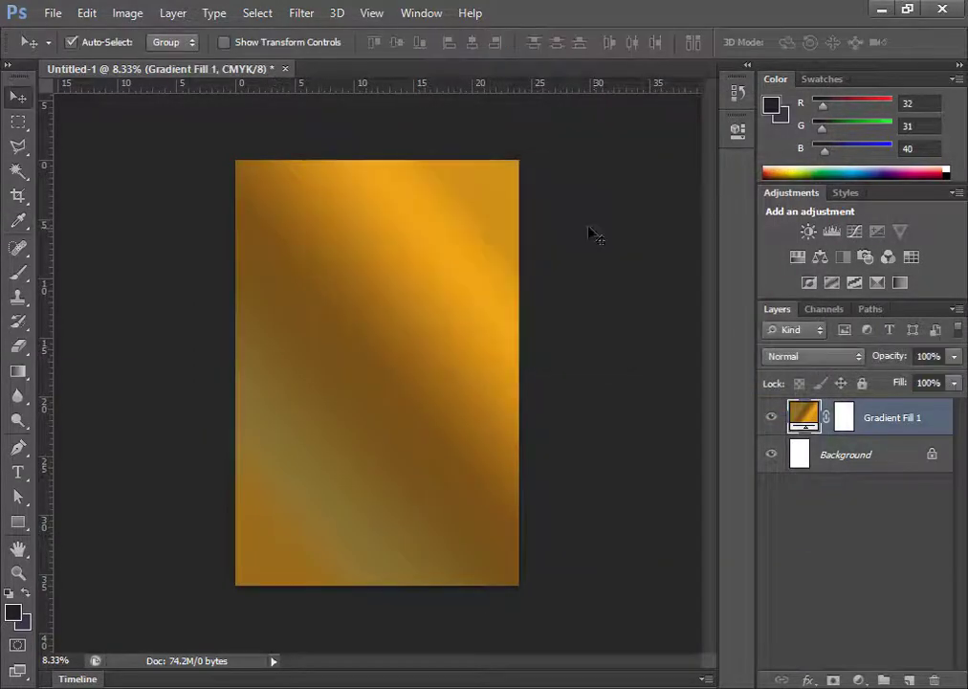
# On a new layer, draw a rectangle about 22.4 × 34.4 in inside the golden background and fill it white.
pyautogui.click(910, 680)
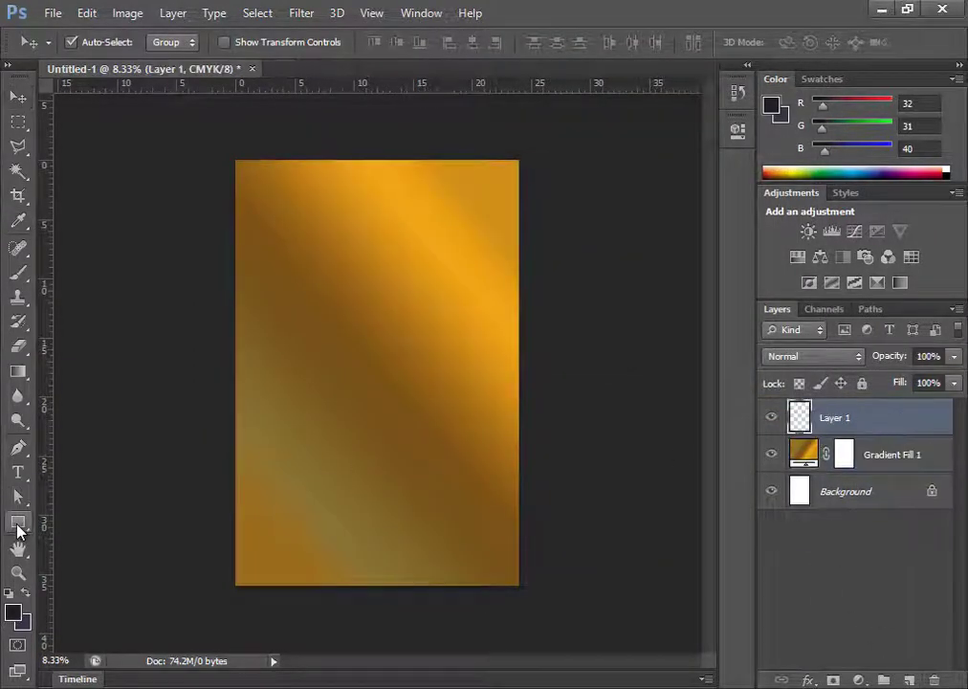
pyautogui.click(17, 522)
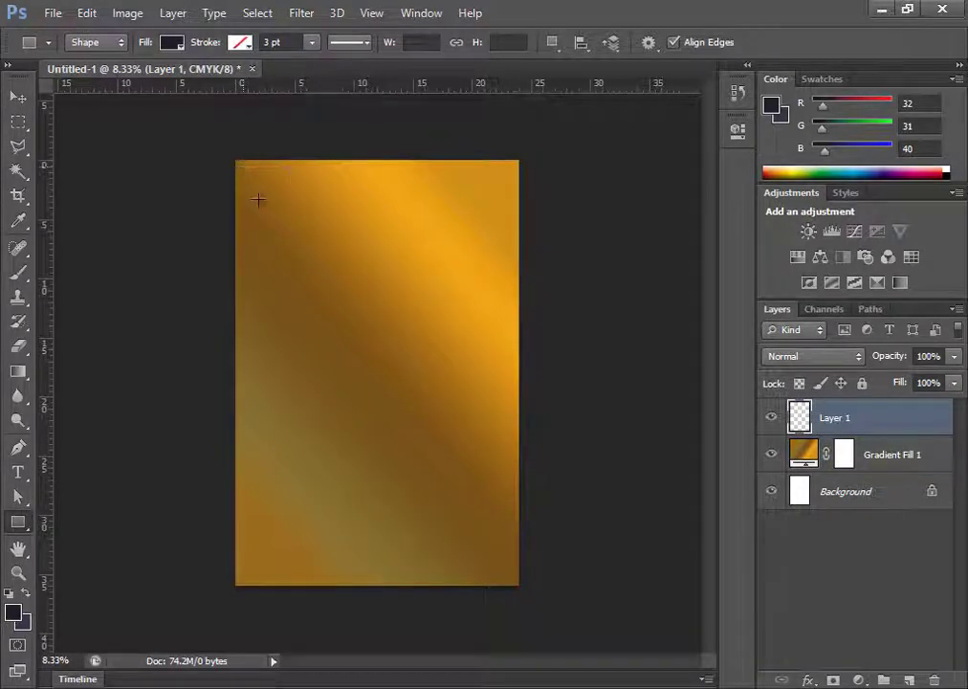
pyautogui.moveTo(243, 166); pyautogui.dragTo(508, 573)
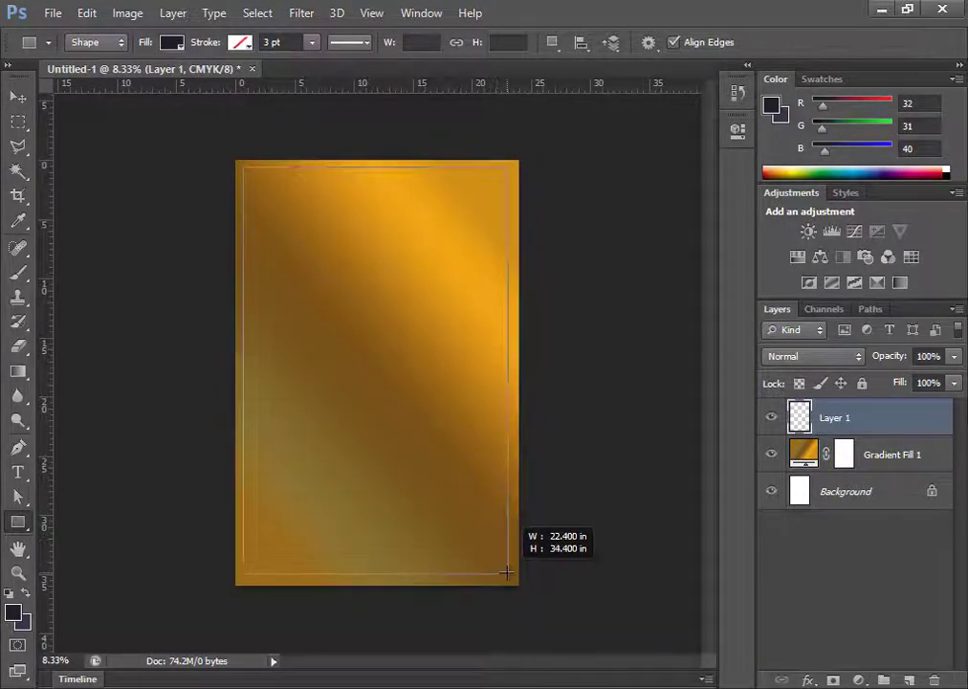
pyautogui.click(162, 46)
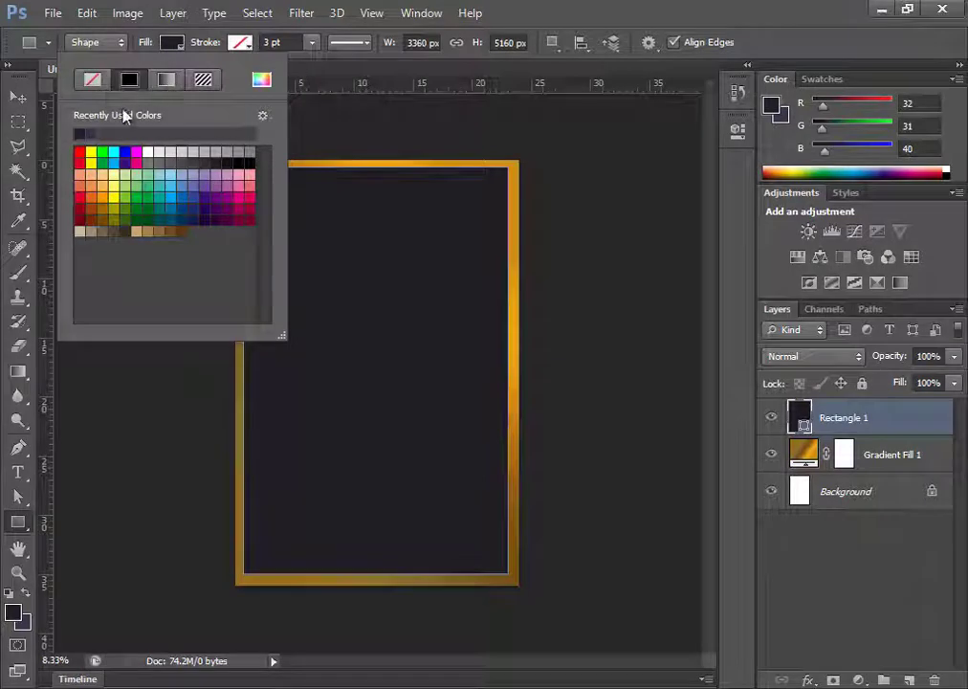
pyautogui.click(145, 147)
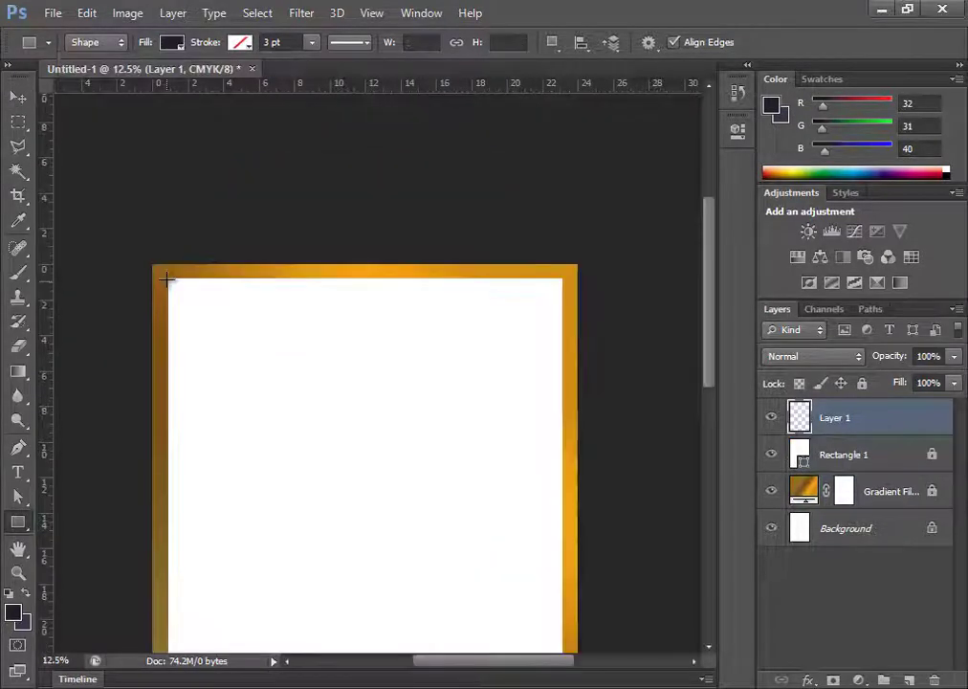
# Place guides along the white panel's left and top edges and draw a band about 3336 × 392 px across its top.
pyautogui.moveTo(43, 352); pyautogui.dragTo(167, 350)
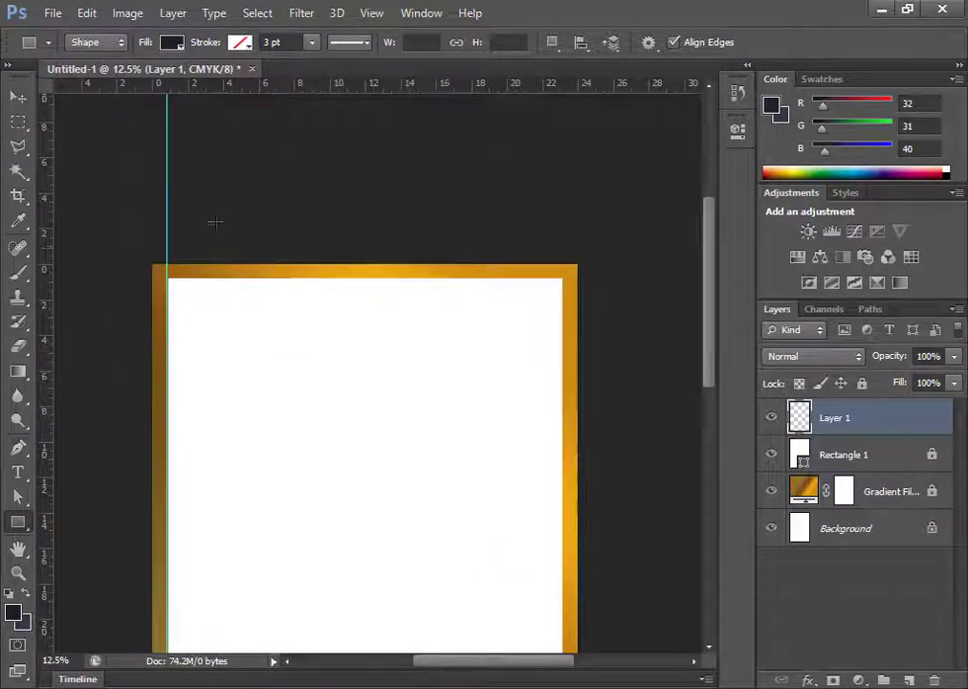
pyautogui.moveTo(192, 84); pyautogui.dragTo(234, 278)
pyautogui.moveTo(166, 278); pyautogui.dragTo(563, 323)
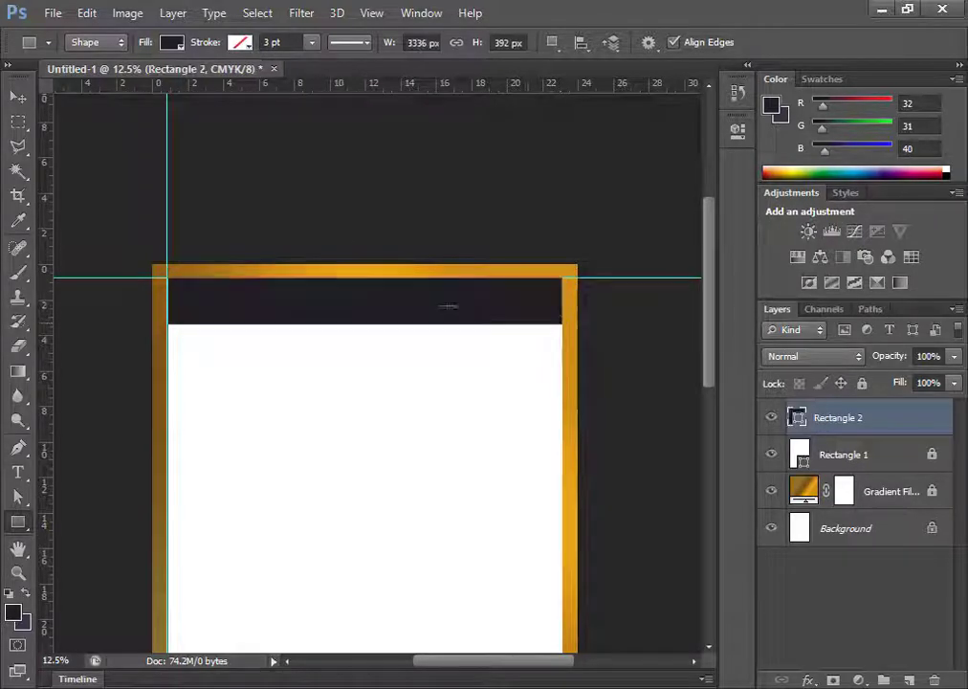
# Fill the band across the top of the white panel with light tan.
pyautogui.click(171, 42)
pyautogui.click(181, 230)
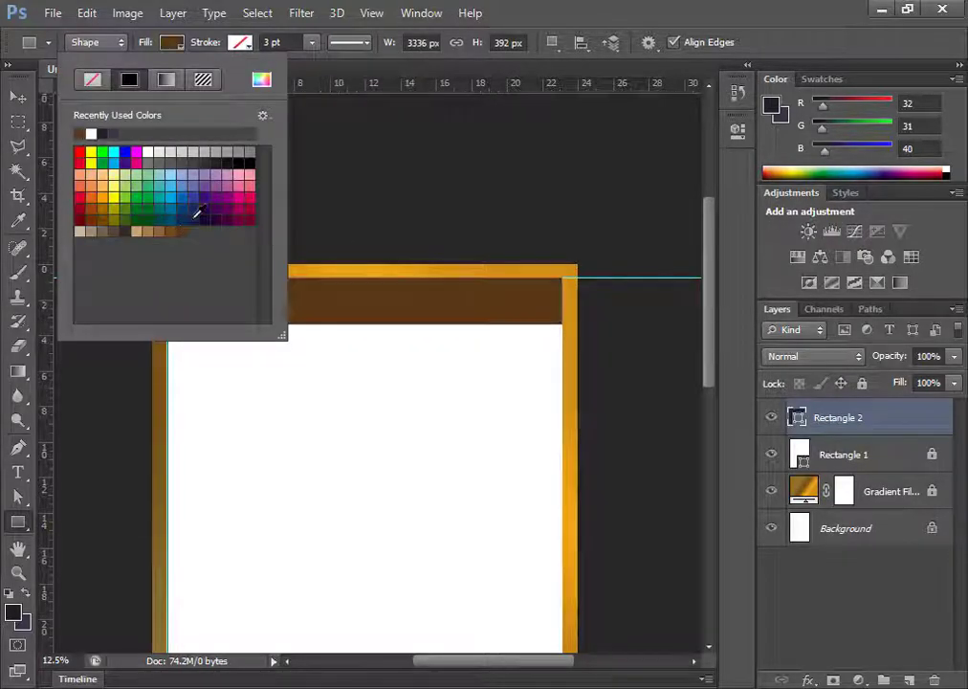
pyautogui.click(260, 80)
pyautogui.click(628, 536)
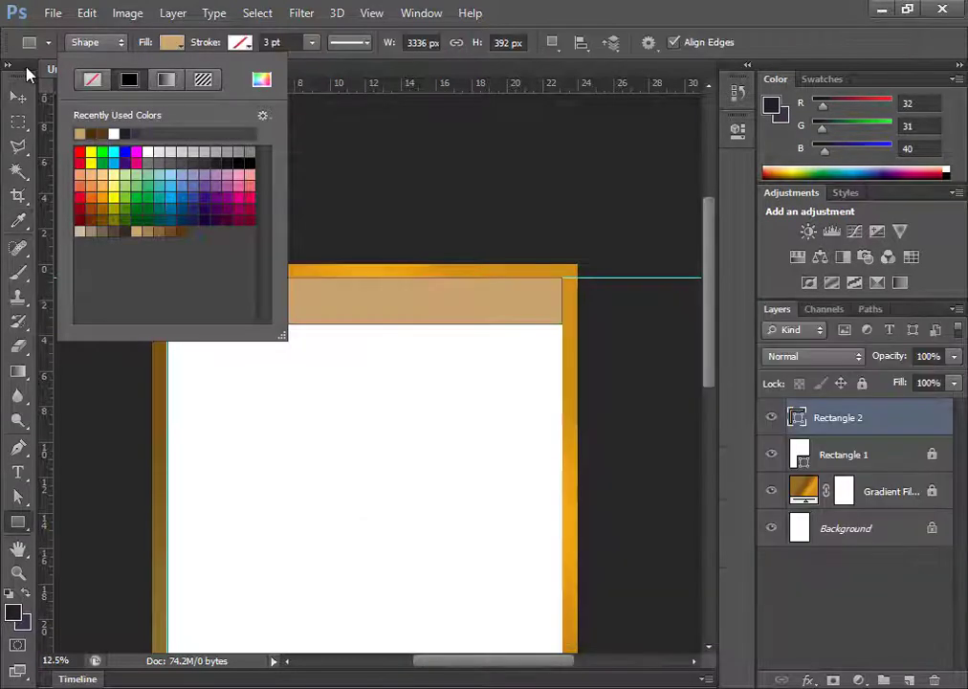
# Duplicate the tan band, narrow the copy to about 1896 px, and add an anchor point on its bottom edge.
pyautogui.click(15, 99)
pyautogui.click(19, 497)
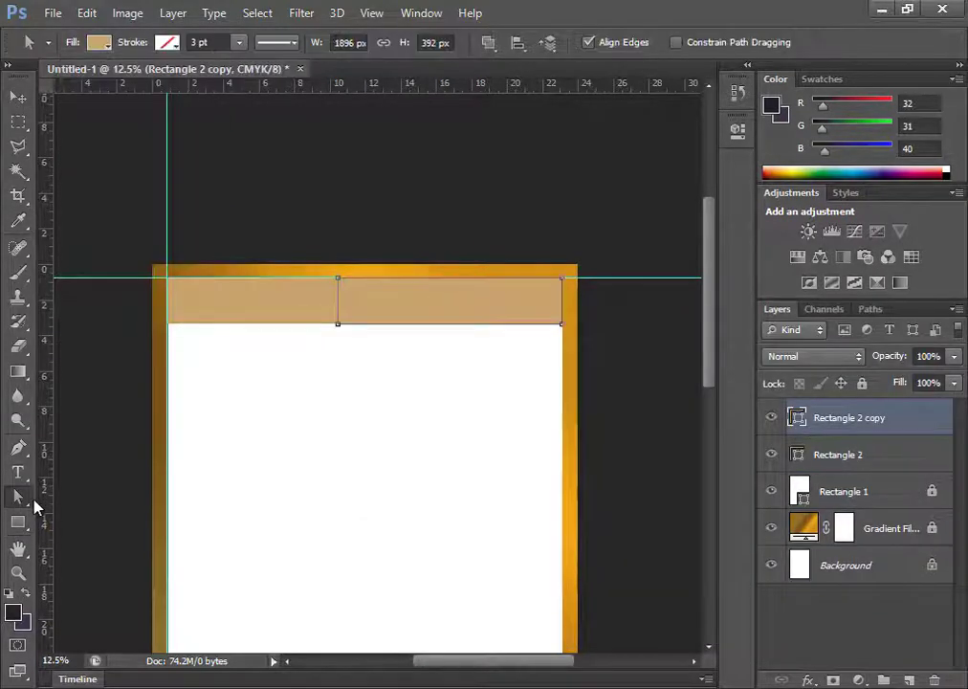
pyautogui.moveTo(34, 505); pyautogui.dragTo(96, 510)
pyautogui.rightClick(400, 331)
pyautogui.click(450, 243)
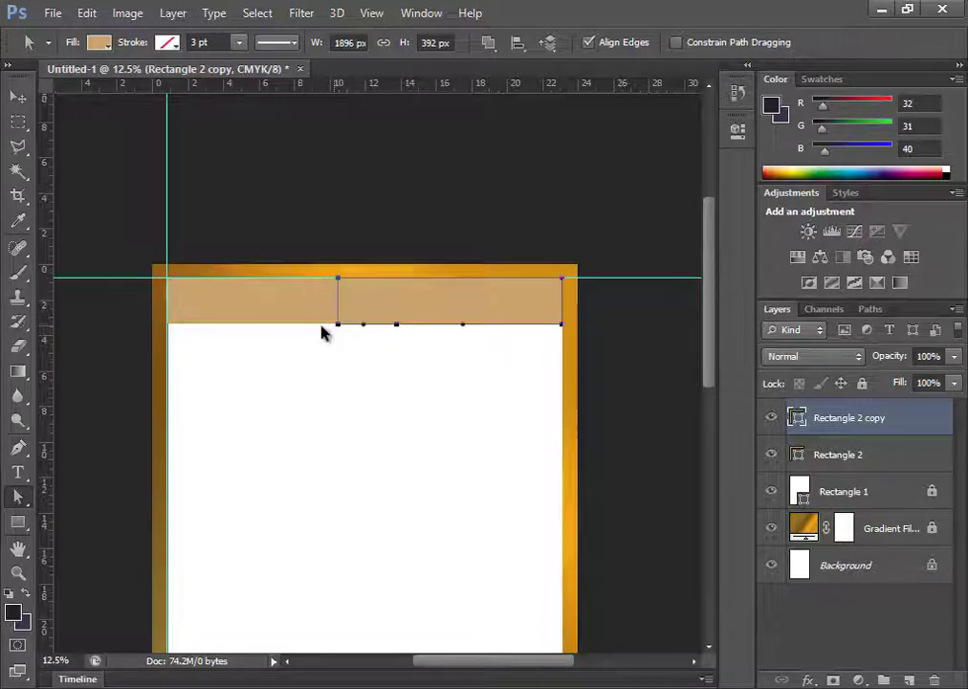
# Delete the lower-left anchor point of the narrowed tan band copy.
pyautogui.hotkey('ctrl', '+')
pyautogui.hotkey('ctrl', '+')
pyautogui.hotkey('ctrl', '+')
pyautogui.moveTo(264, 239); pyautogui.dragTo(354, 397)
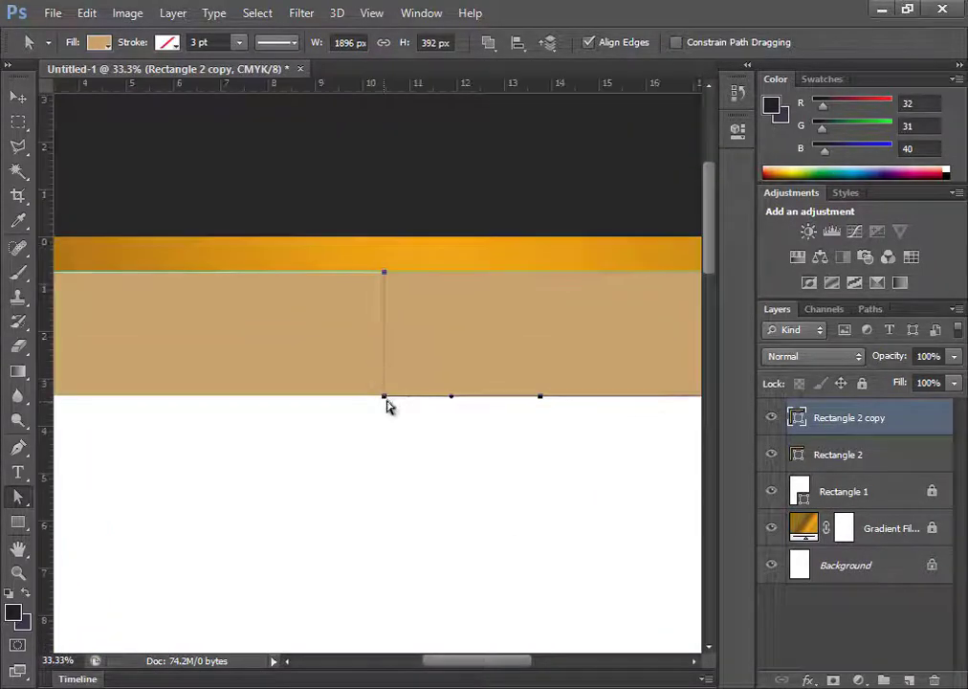
pyautogui.rightClick(385, 401)
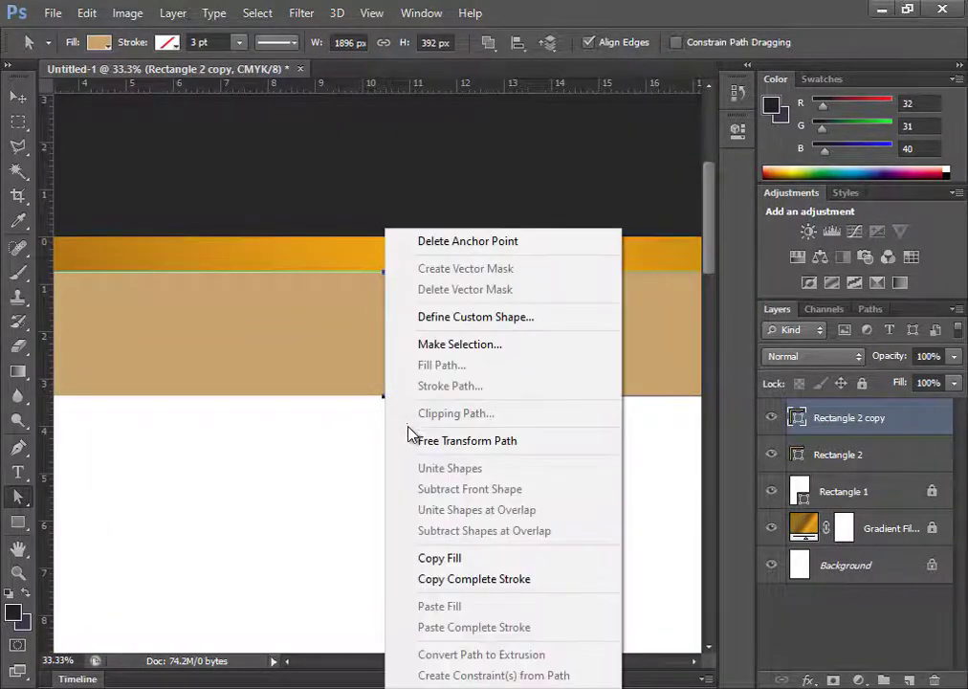
pyautogui.click(362, 449)
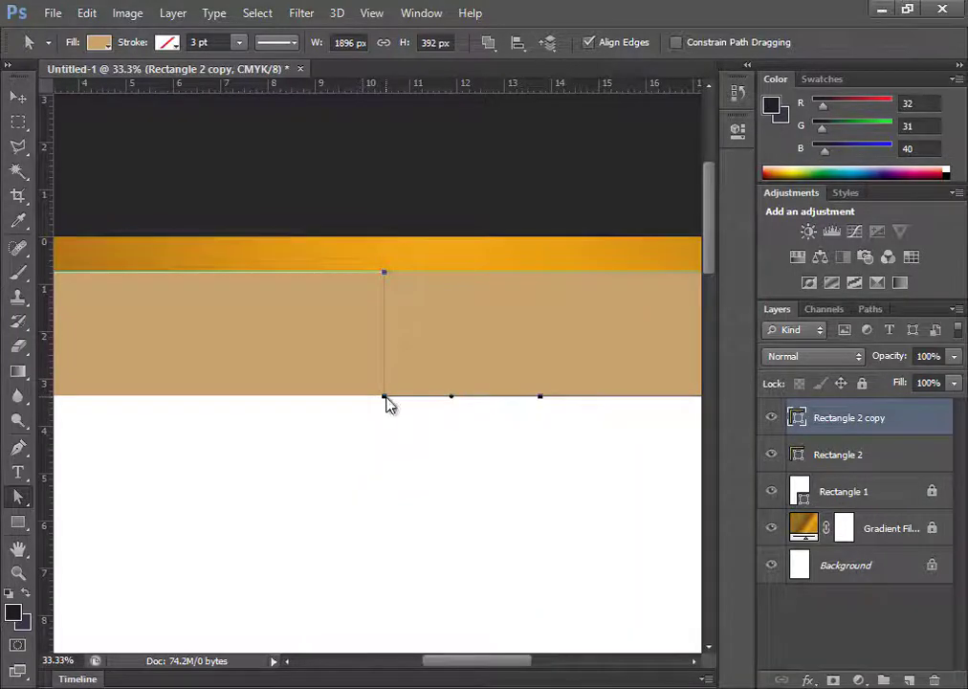
pyautogui.rightClick(386, 401)
pyautogui.click(448, 242)
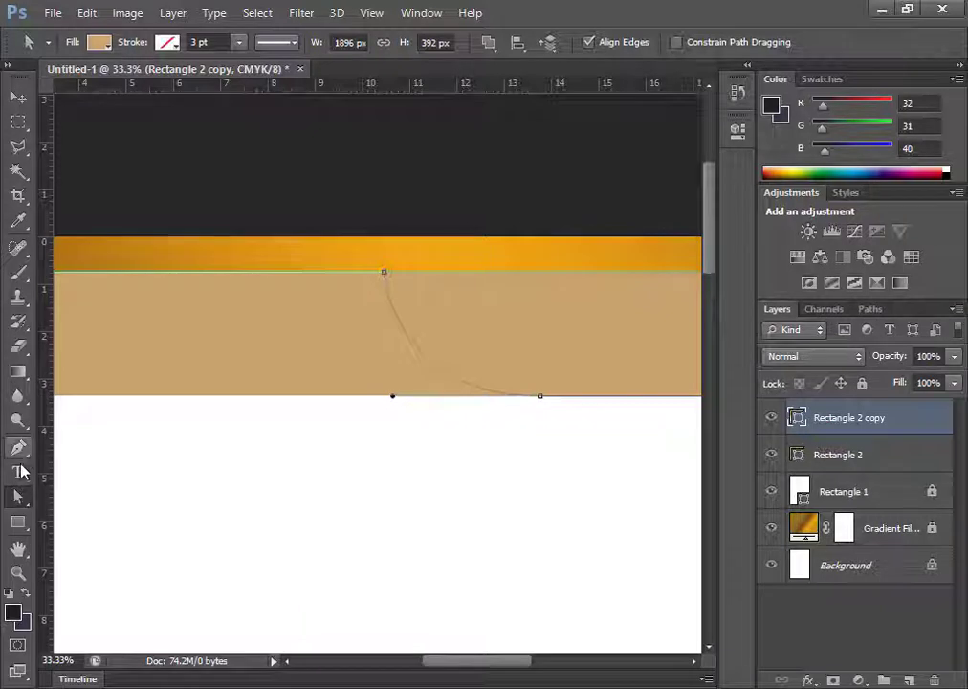
# Convert the curved anchor point on the copy's bottom edge to a corner, giving its left end a straight slant.
pyautogui.click(20, 448)
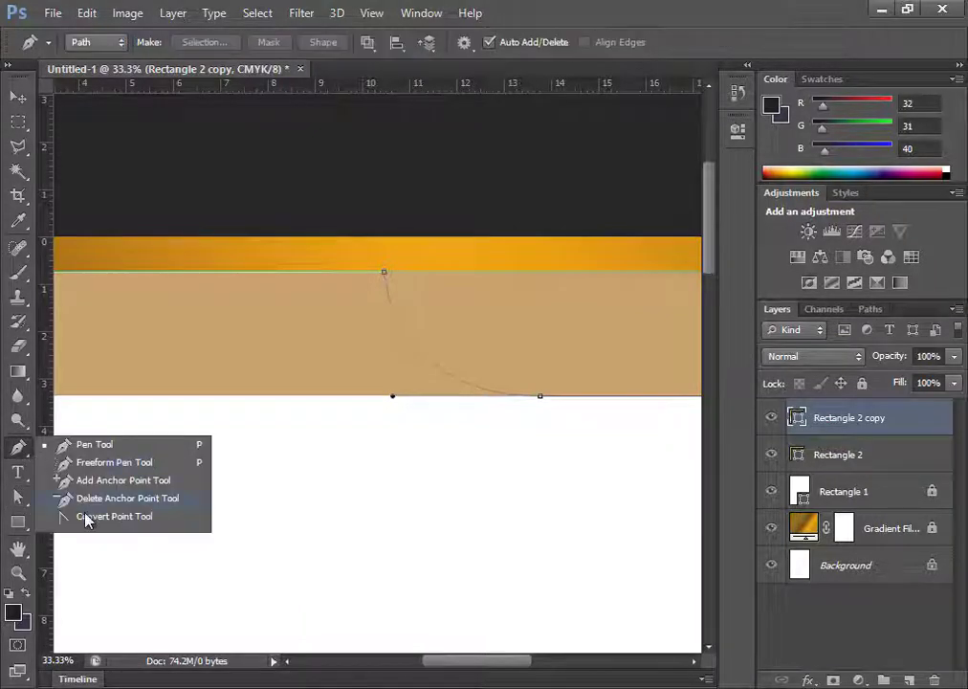
pyautogui.click(86, 516)
pyautogui.click(540, 396)
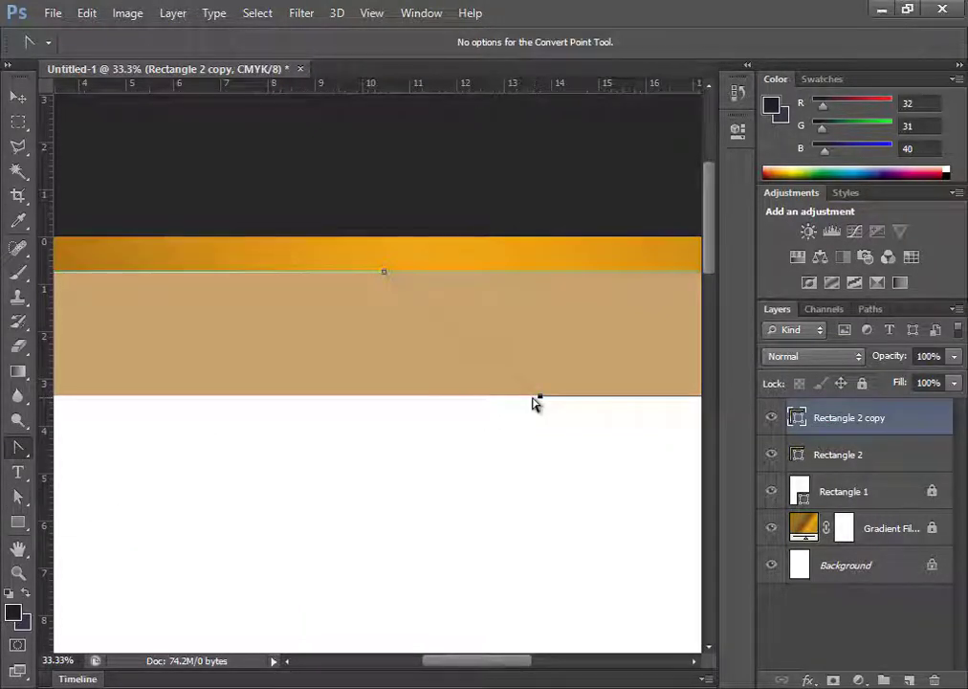
# Fill the slanted band with a reversed linear black-to-white gradient at 39°.
pyautogui.click(18, 520)
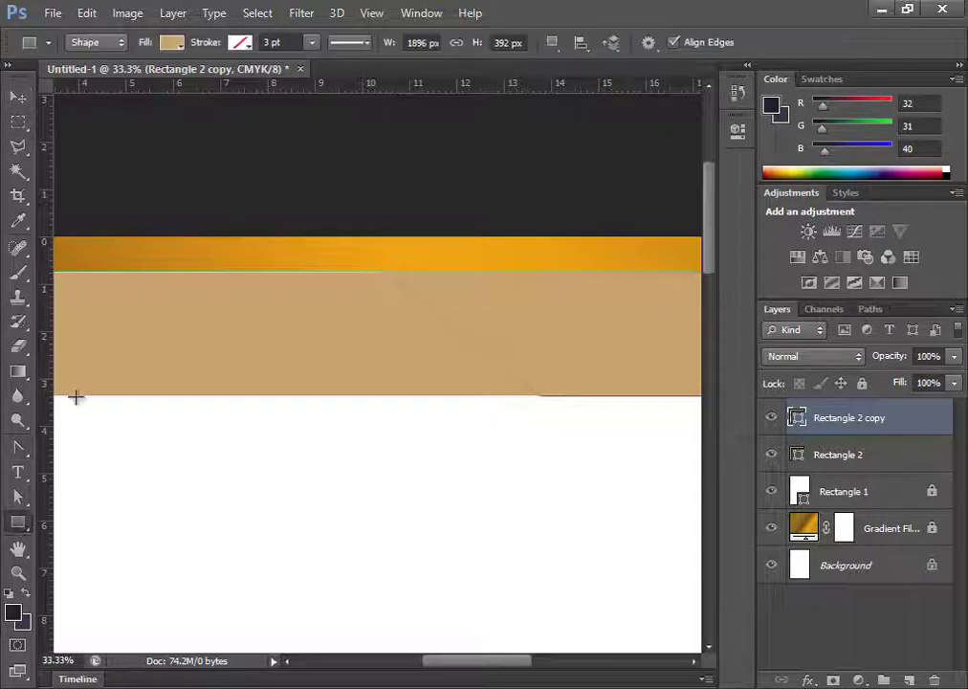
pyautogui.click(172, 44)
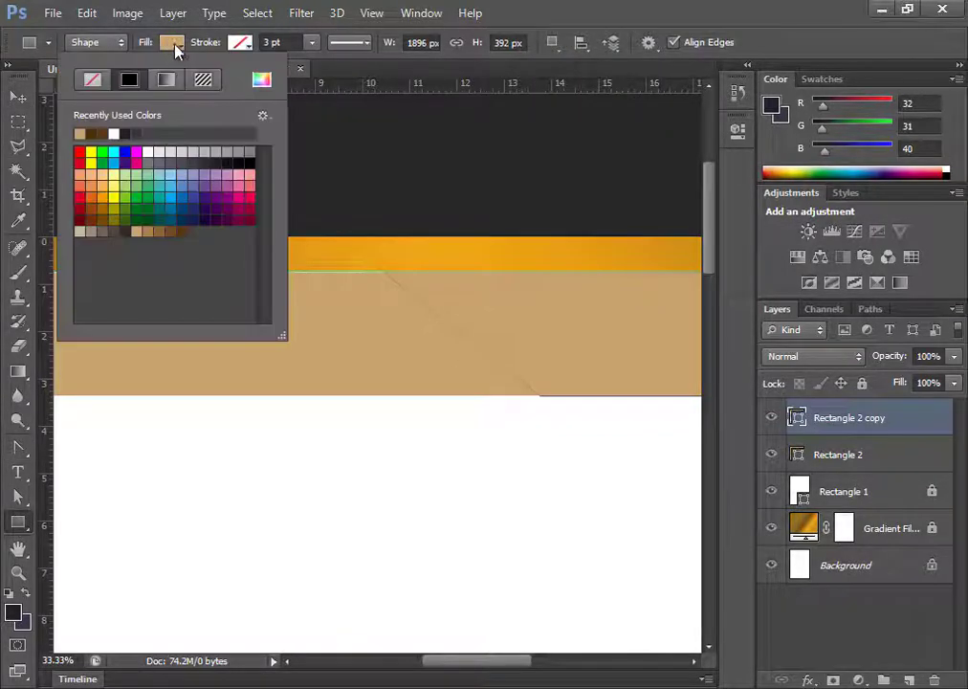
pyautogui.click(167, 80)
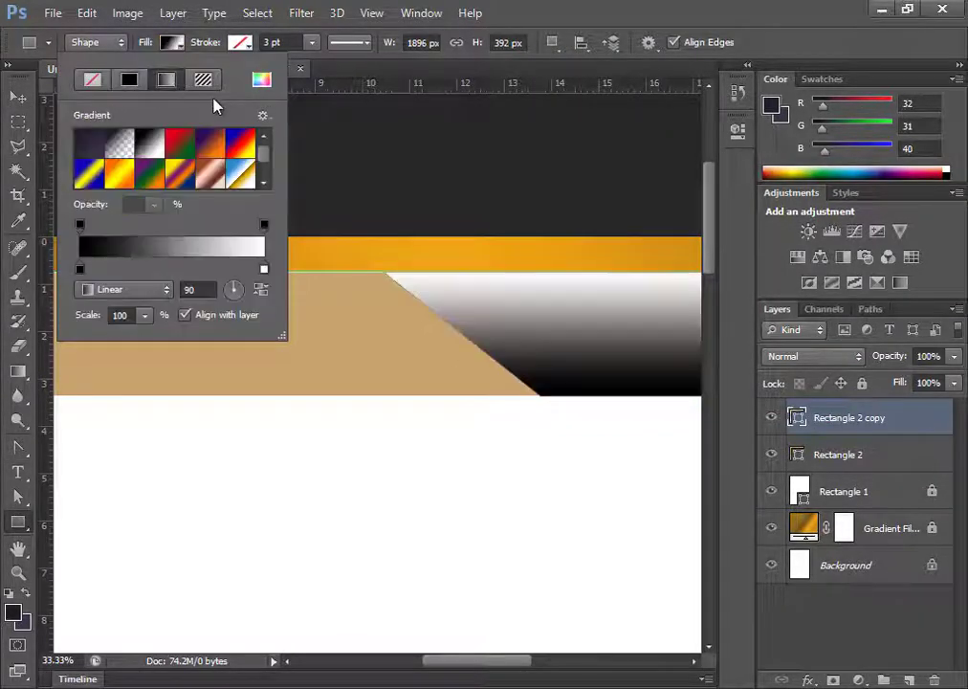
pyautogui.click(239, 286)
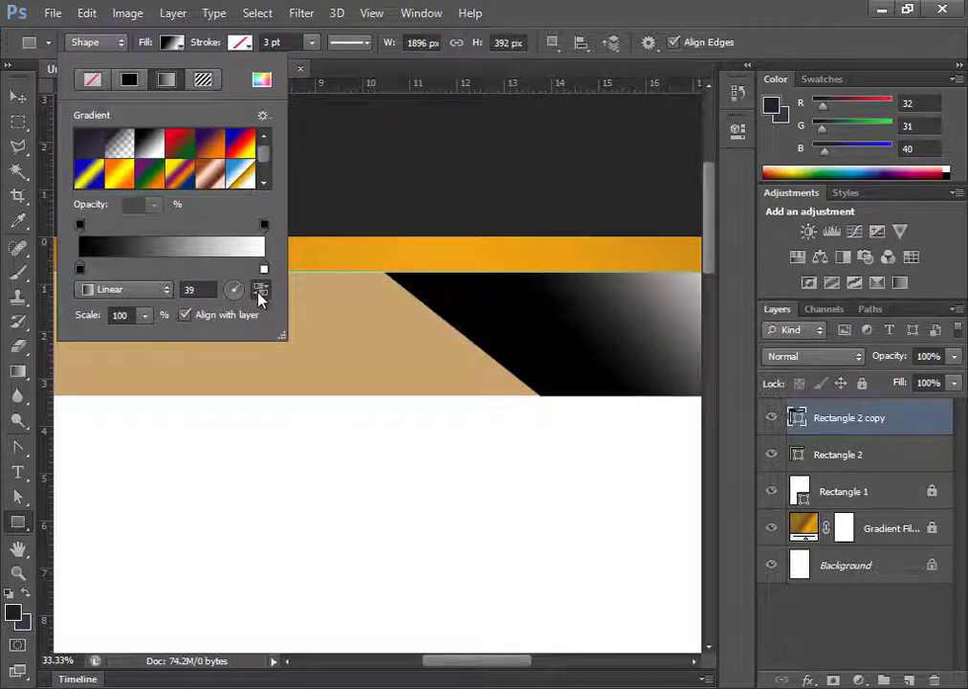
pyautogui.click(260, 287)
# Recolour the band gradient's white stop to muted gold and its black stop to dark reddish brown.
pyautogui.doubleClick(264, 269)
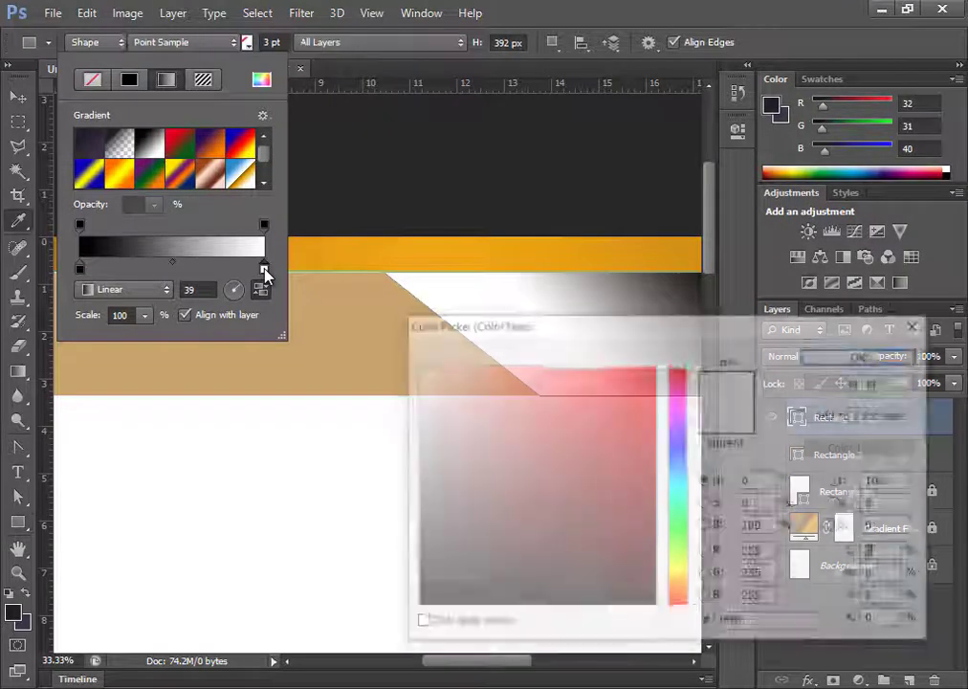
pyautogui.click(675, 579)
pyautogui.click(618, 418)
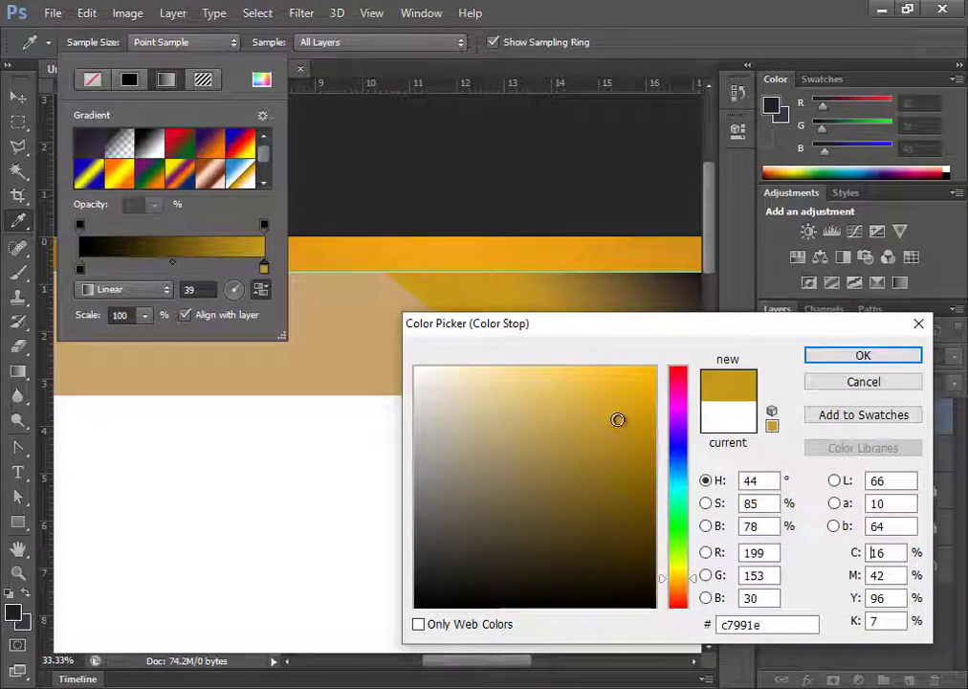
pyautogui.click(619, 434)
pyautogui.click(585, 430)
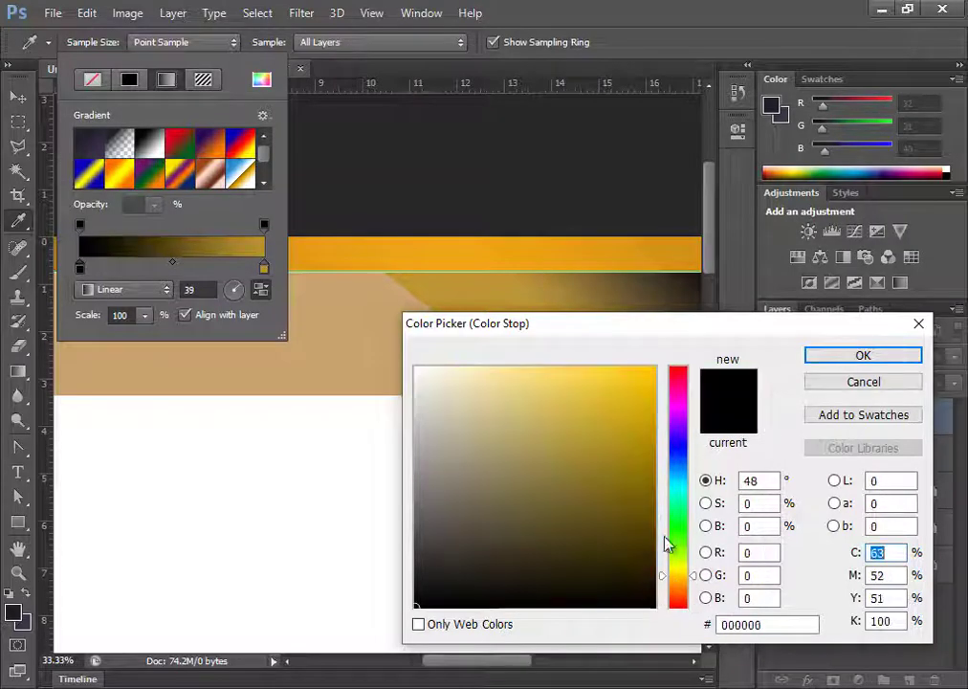
pyautogui.click(630, 507)
pyautogui.moveTo(677, 575); pyautogui.dragTo(688, 593)
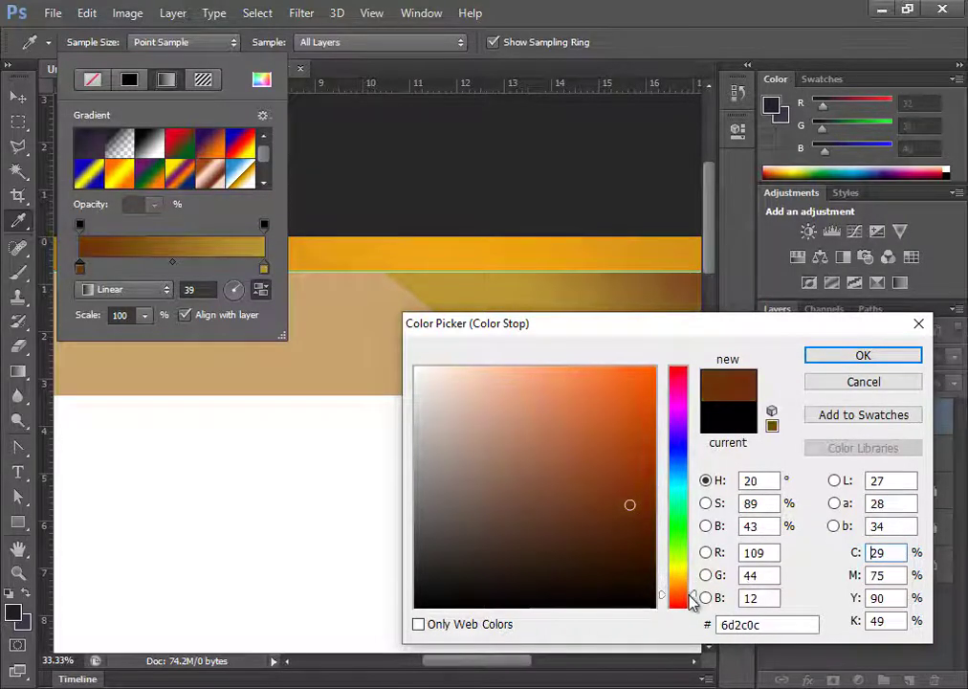
pyautogui.click(813, 355)
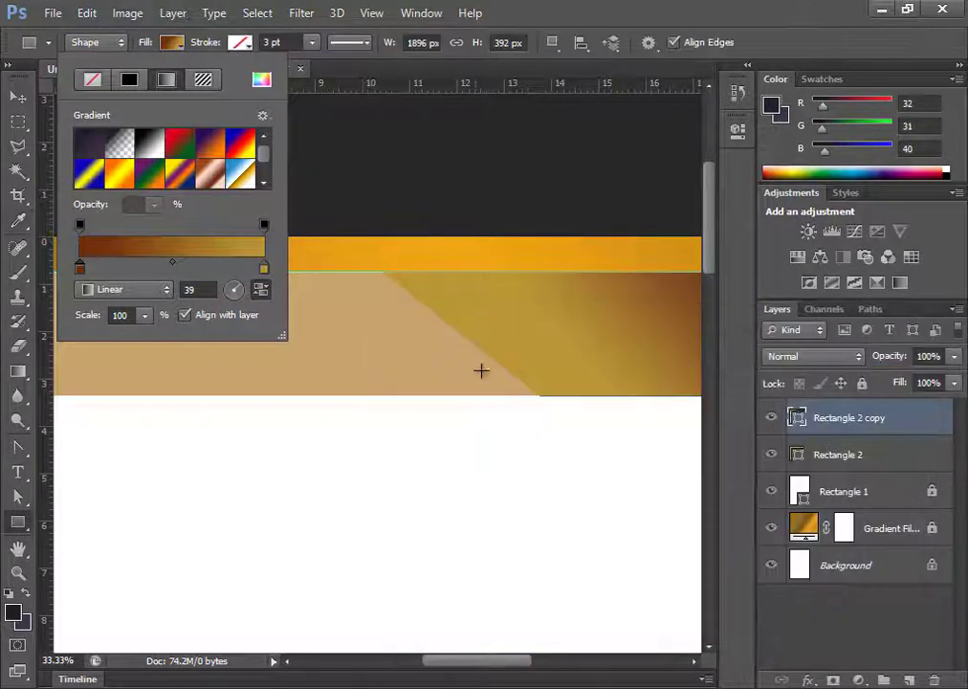
# Add a middle colour stop to the band's gradient and set it to an orange-brown.
pyautogui.click(151, 267)
pyautogui.doubleClick(151, 267)
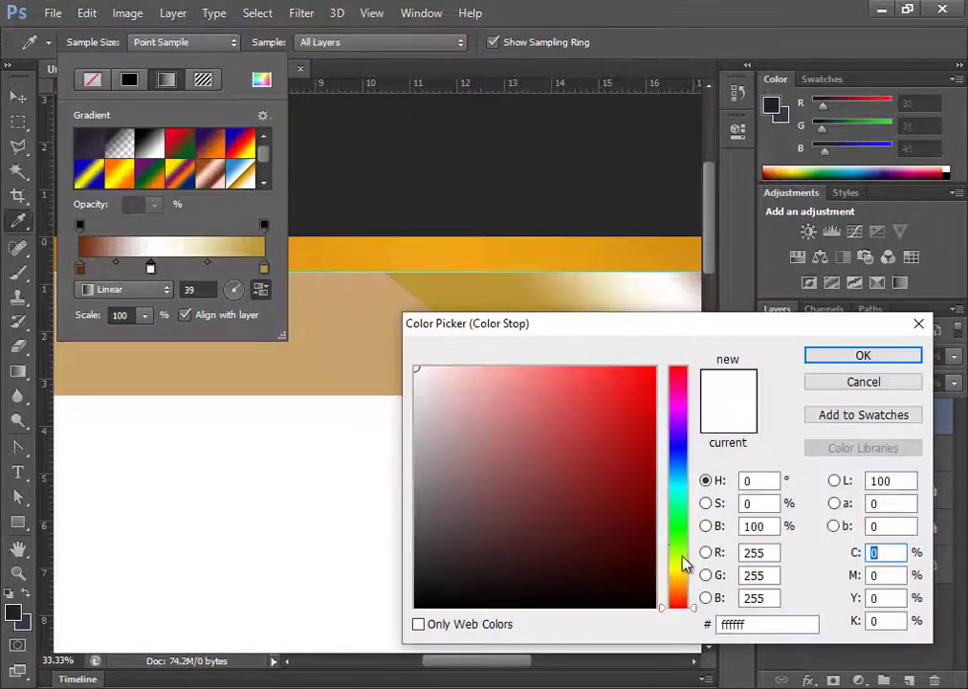
pyautogui.click(341, 287)
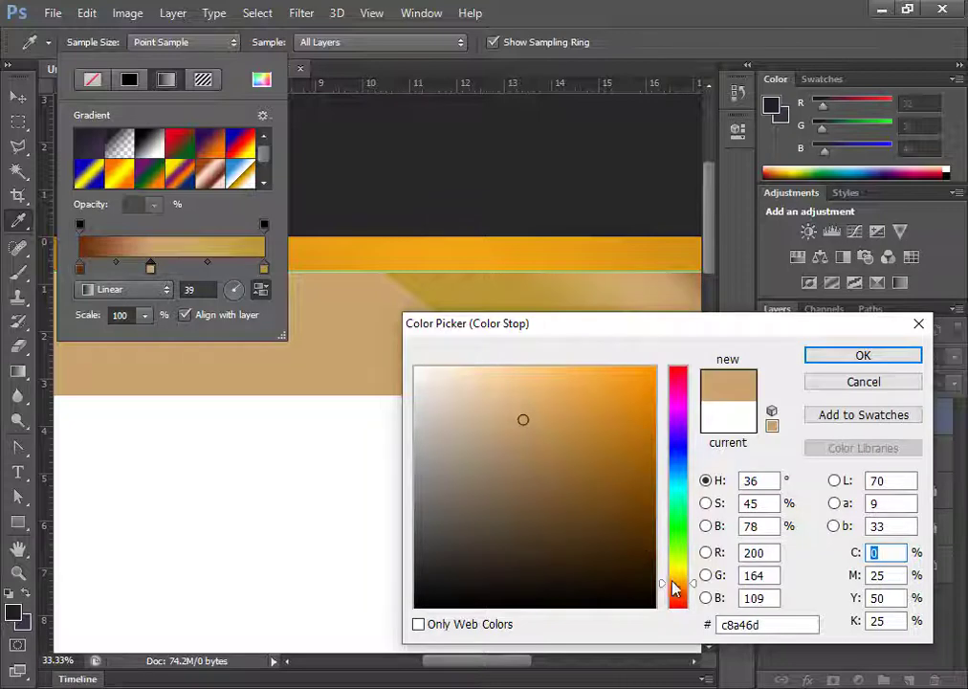
pyautogui.moveTo(674, 587)
pyautogui.mouseDown()
pyautogui.moveTo(662, 597)
pyautogui.moveTo(666, 587)
pyautogui.mouseUp()
pyautogui.click(622, 492)
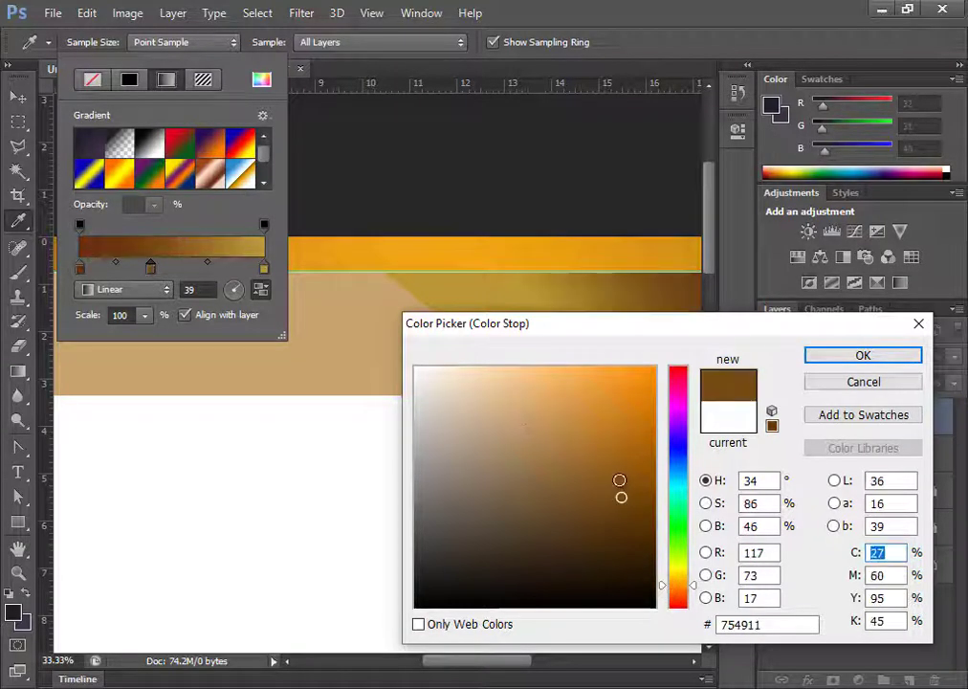
pyautogui.moveTo(619, 479); pyautogui.dragTo(577, 452)
pyautogui.click(606, 449)
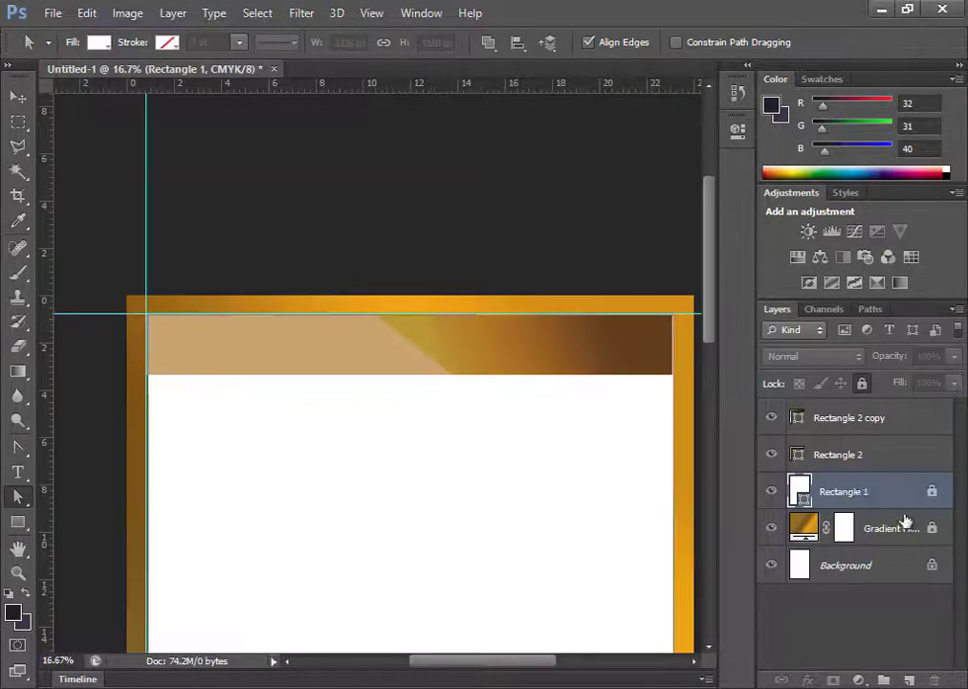
# Extend the gradient band's bottom edge downward to a height of about 428 px and save the document as balighan.psd.
pyautogui.click(665, 401)
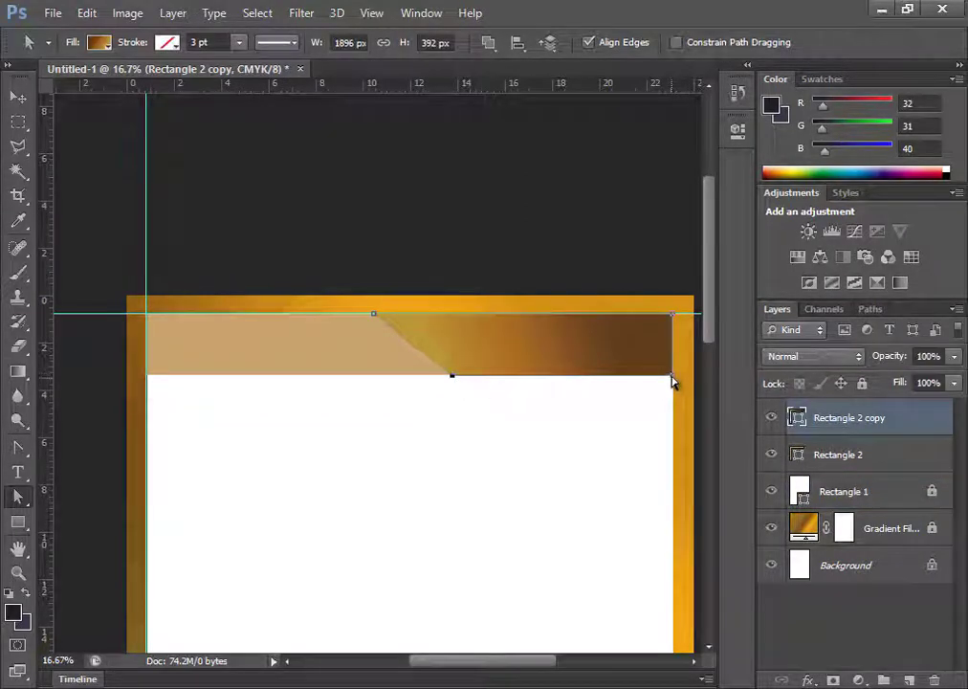
pyautogui.moveTo(673, 379); pyautogui.dragTo(675, 381)
pyautogui.press('Return')
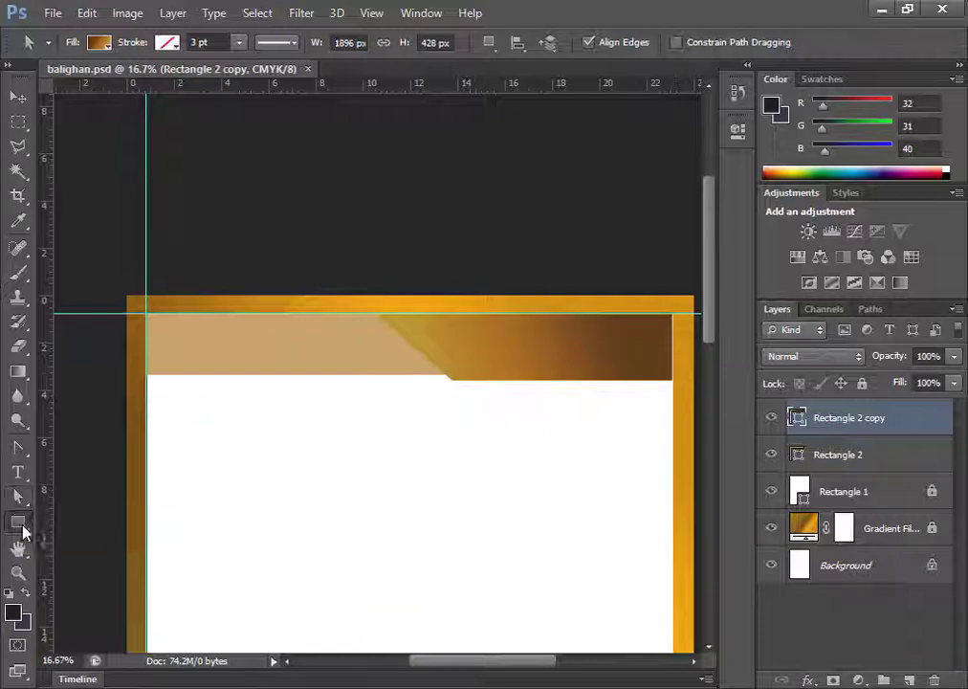
# Draw a circle about 738 px wide over the header's right end, then reverse its gradient and set the angle to 17°.
pyautogui.moveTo(24, 525); pyautogui.dragTo(62, 558)
pyautogui.moveTo(18, 522); pyautogui.dragTo(50, 548)
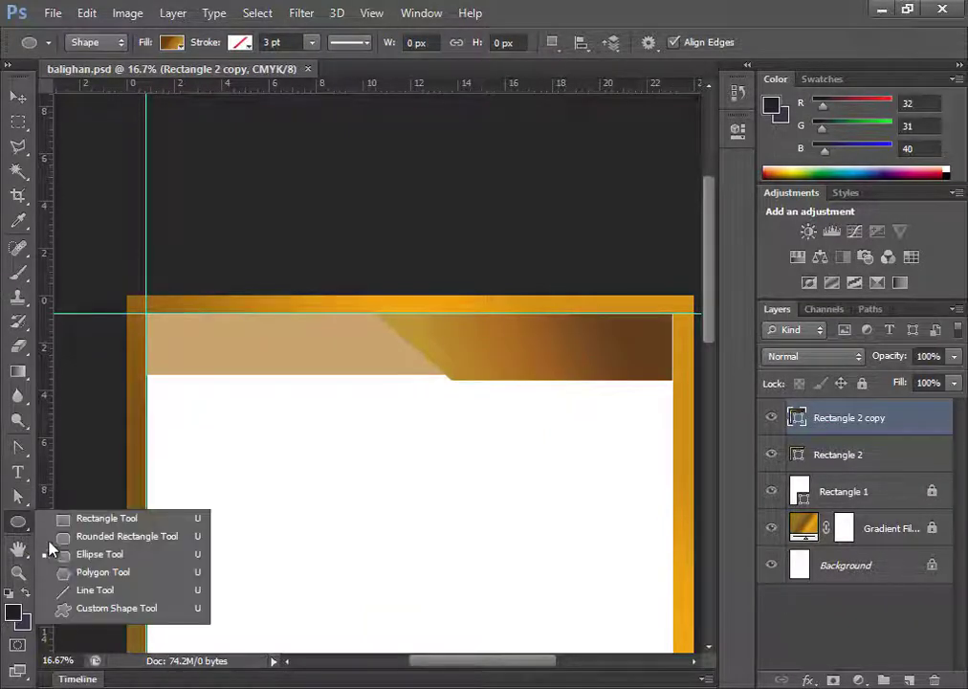
pyautogui.click(100, 558)
pyautogui.moveTo(574, 317); pyautogui.dragTo(689, 531)
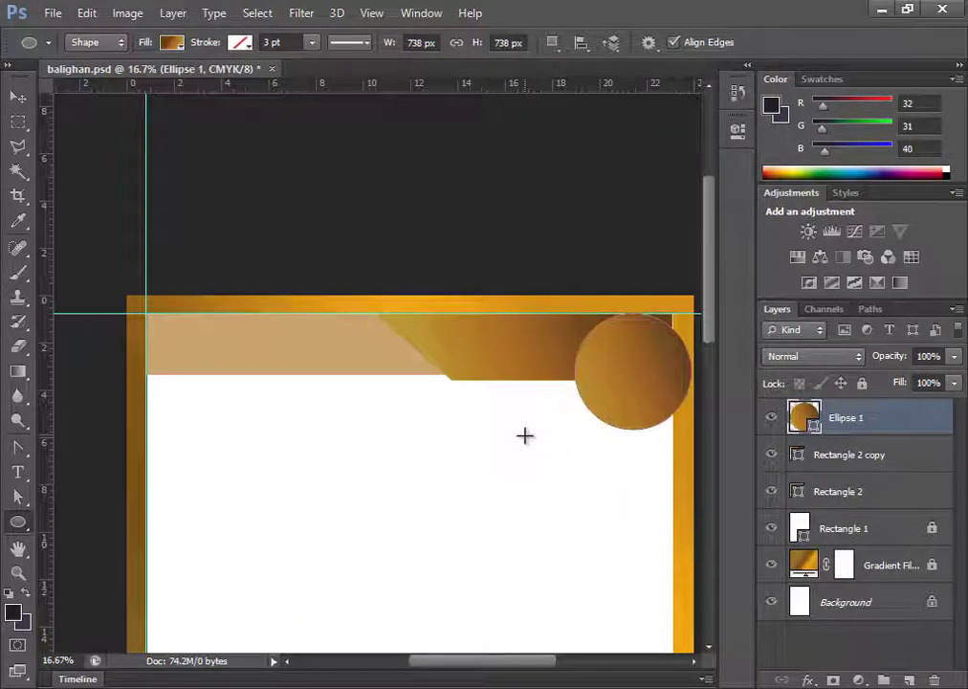
pyautogui.click(172, 42)
pyautogui.click(263, 293)
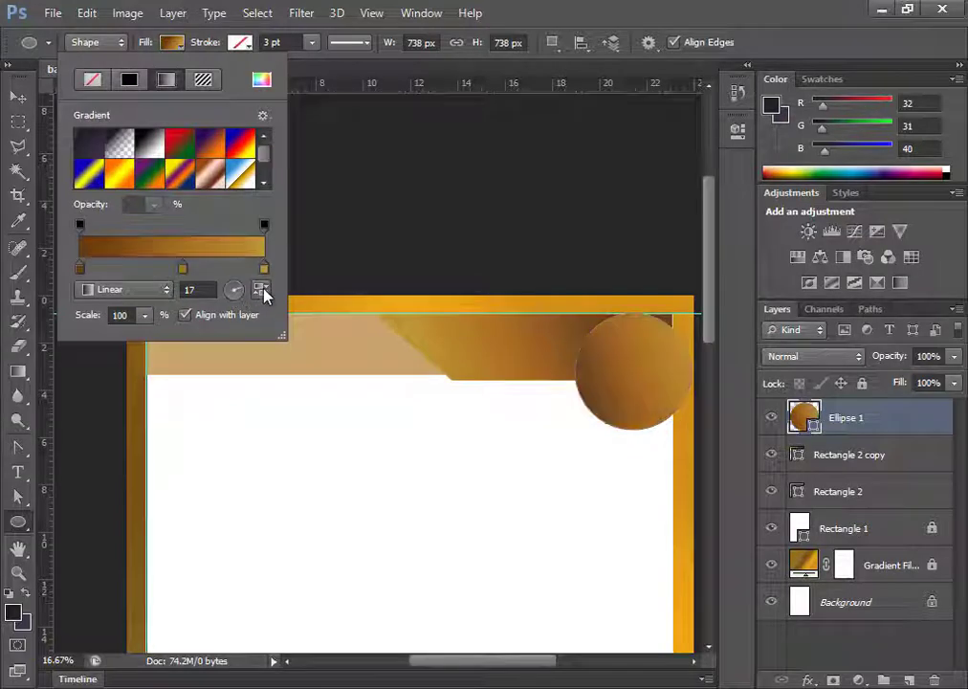
# Place the circle's layer below both header bands and clip it to the white panel.
pyautogui.press('v')
pyautogui.moveTo(834, 424); pyautogui.dragTo(839, 505)
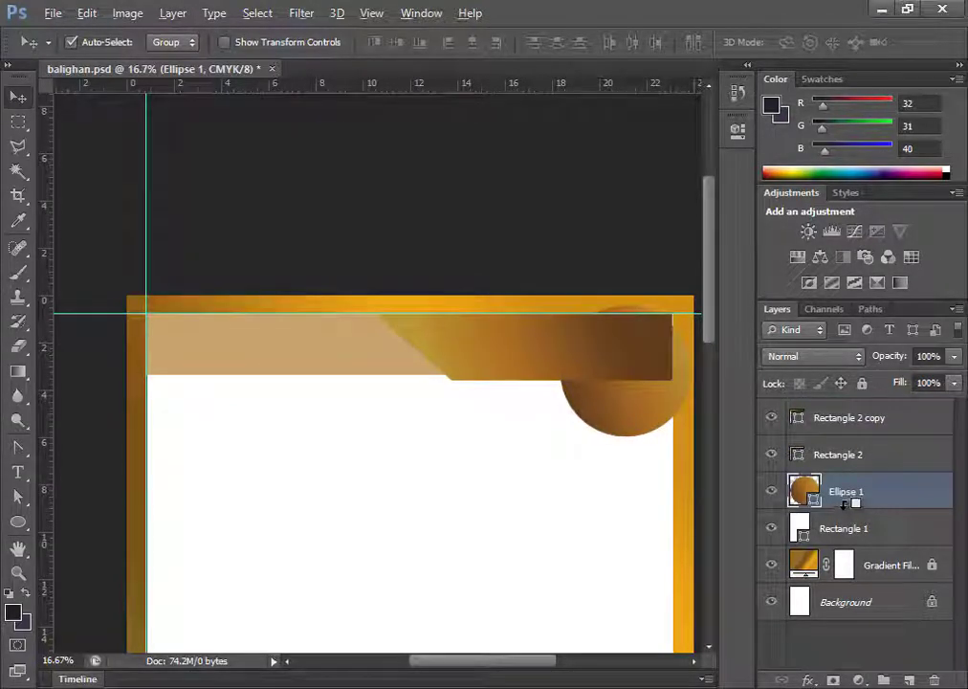
pyautogui.keyDown('alt'); pyautogui.click(842, 507); pyautogui.keyUp('alt')
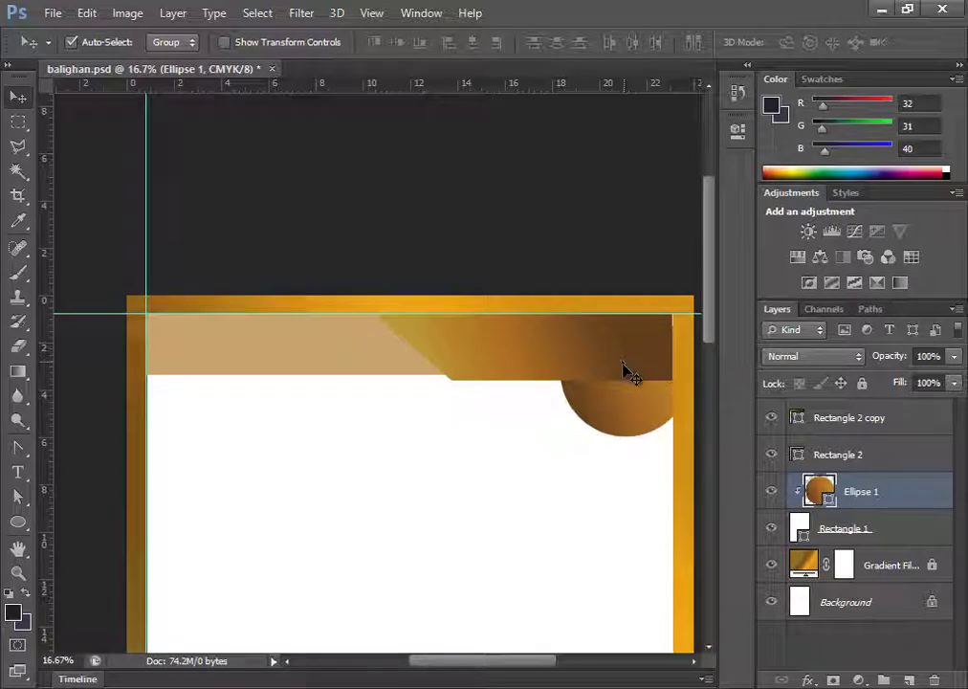
# Move both header bands beneath the circle in the white panel's clipping group, with the gradient band above the tan one.
pyautogui.click(879, 419)
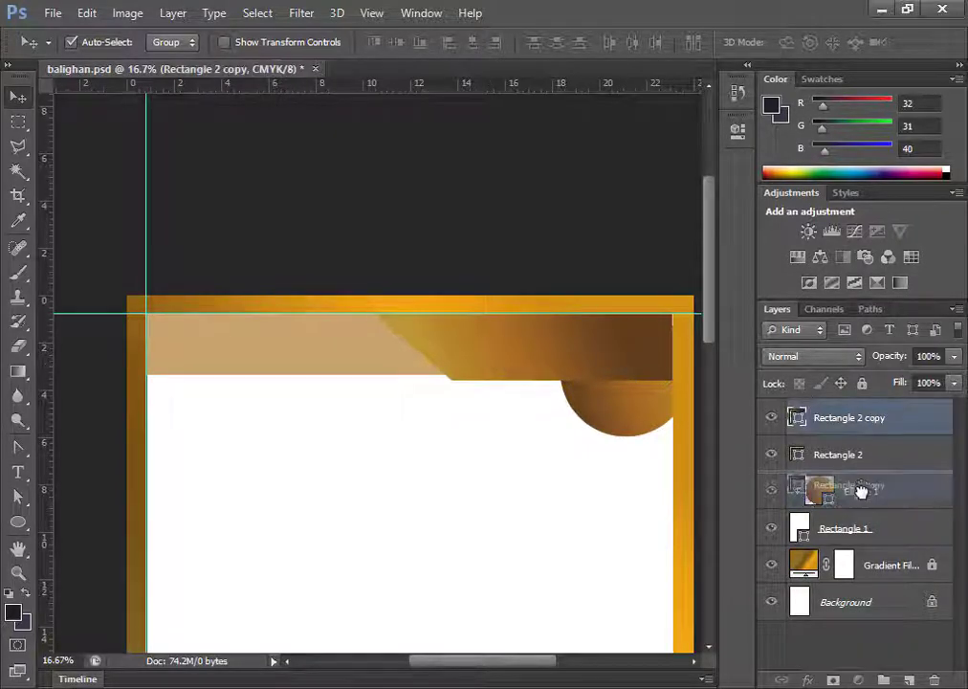
pyautogui.moveTo(879, 419); pyautogui.dragTo(864, 513)
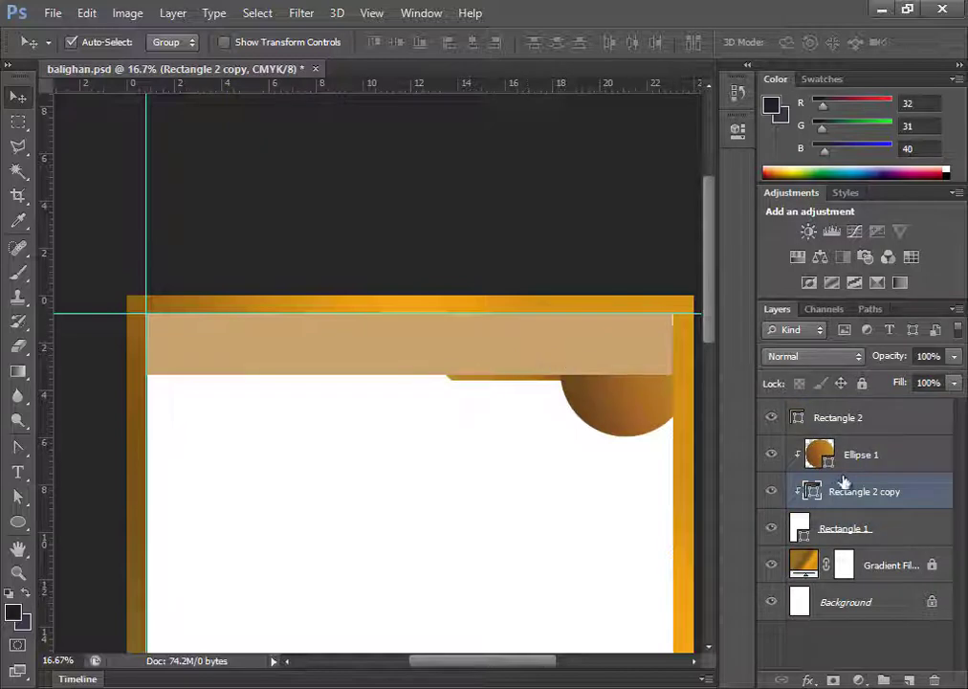
pyautogui.moveTo(834, 418); pyautogui.dragTo(834, 470)
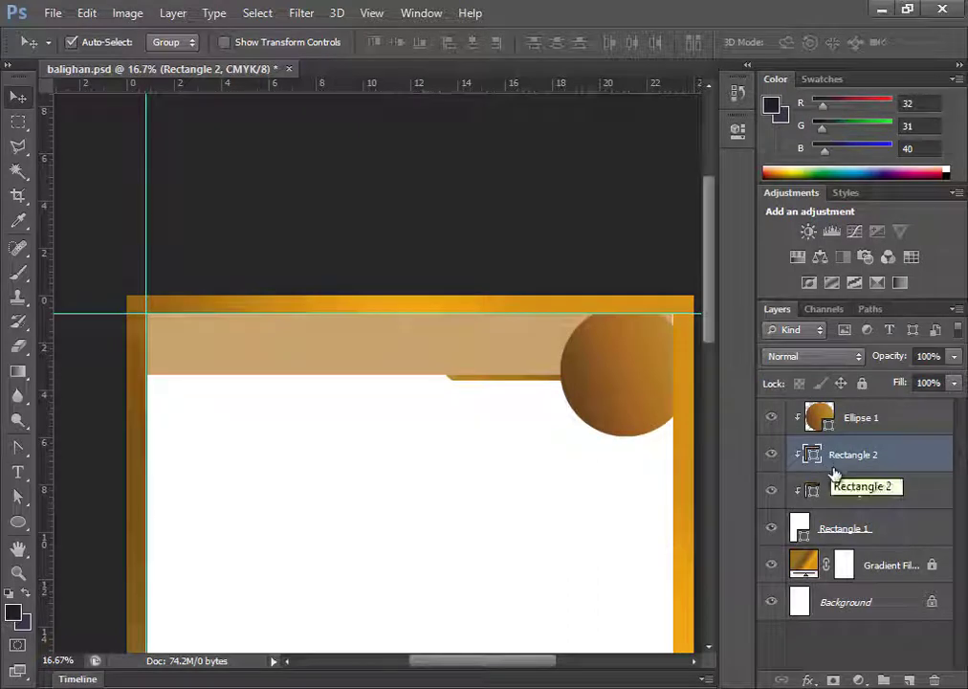
pyautogui.moveTo(834, 473); pyautogui.dragTo(850, 453)
# Duplicate the circle, scale the copy down to about 765 px, and clip it to the white panel.
pyautogui.click(825, 413)
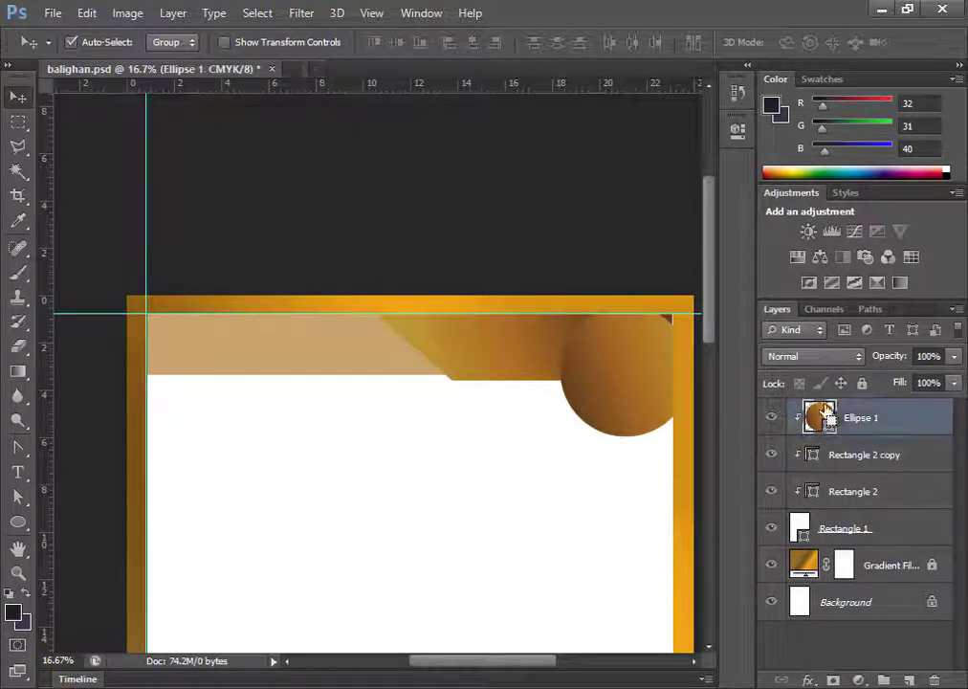
pyautogui.hotkey('ctrl', 'j')
pyautogui.hotkey('ctrl', 't')
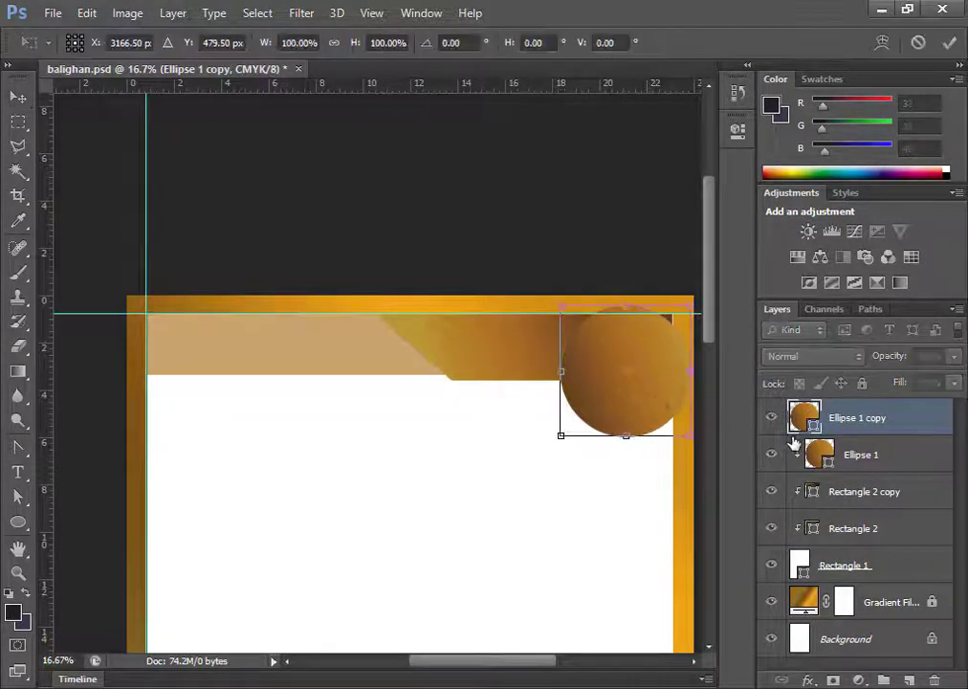
pyautogui.moveTo(564, 436); pyautogui.dragTo(574, 426)
pyautogui.press('Return')
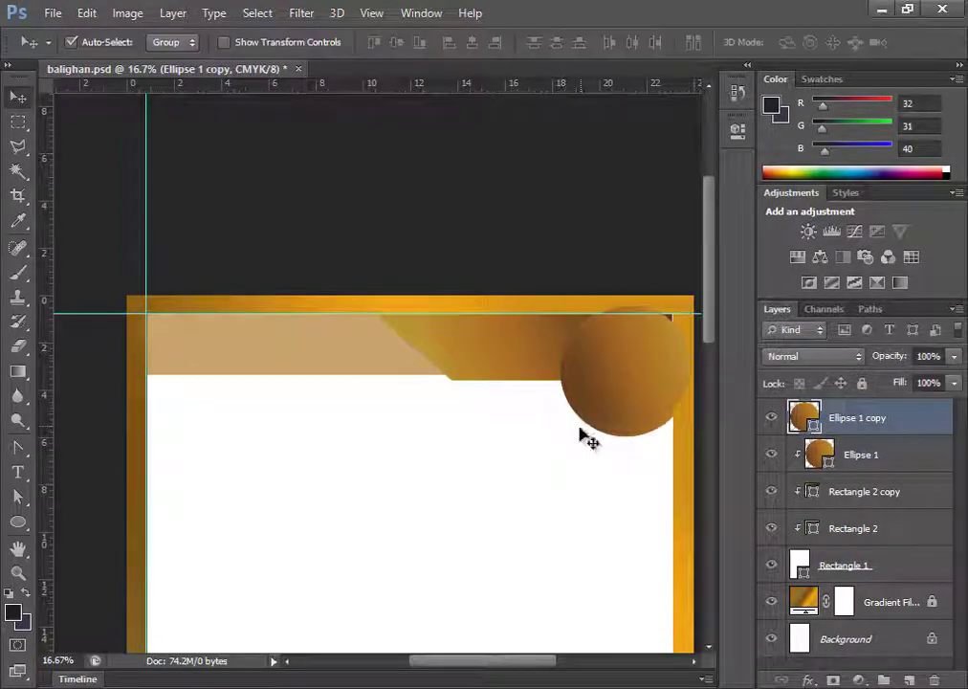
# Remove the smaller circle's fill and give it a white 4 pt stroke.
pyautogui.press('u')
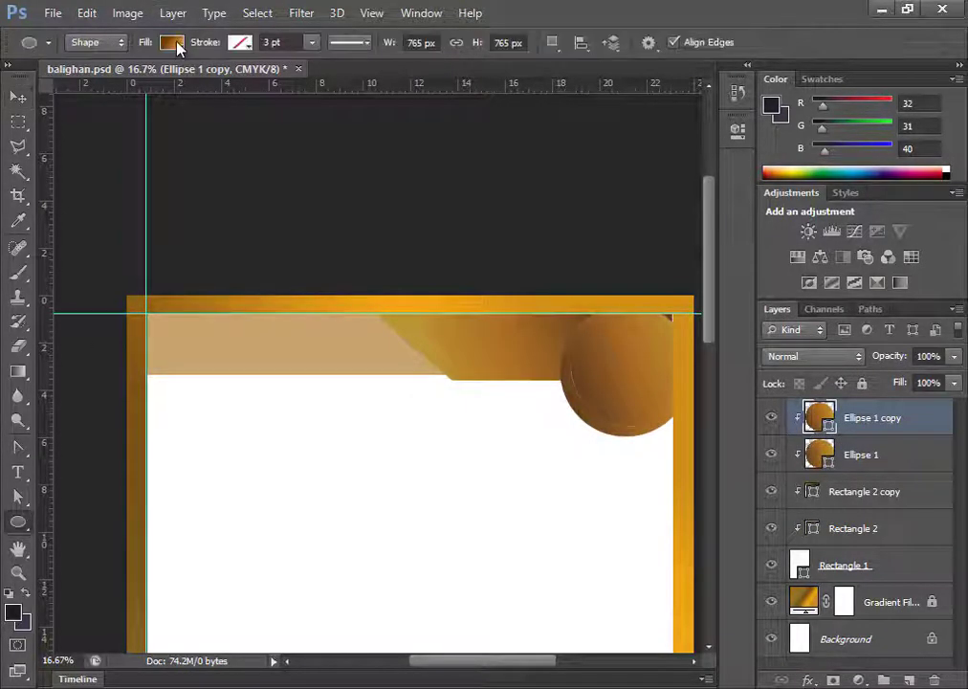
pyautogui.click(171, 42)
pyautogui.click(130, 81)
pyautogui.click(168, 45)
pyautogui.click(167, 45)
pyautogui.click(93, 80)
pyautogui.click(239, 43)
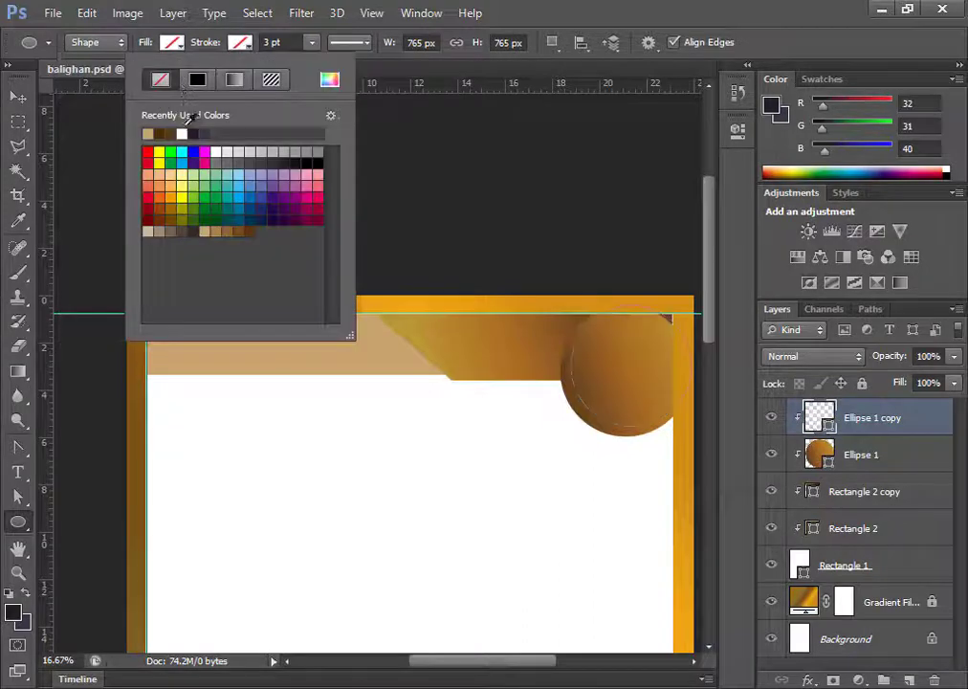
pyautogui.click(183, 133)
pyautogui.moveTo(292, 42); pyautogui.dragTo(234, 45)
pyautogui.write('4')
pyautogui.press('Return')
pyautogui.click(18, 97)
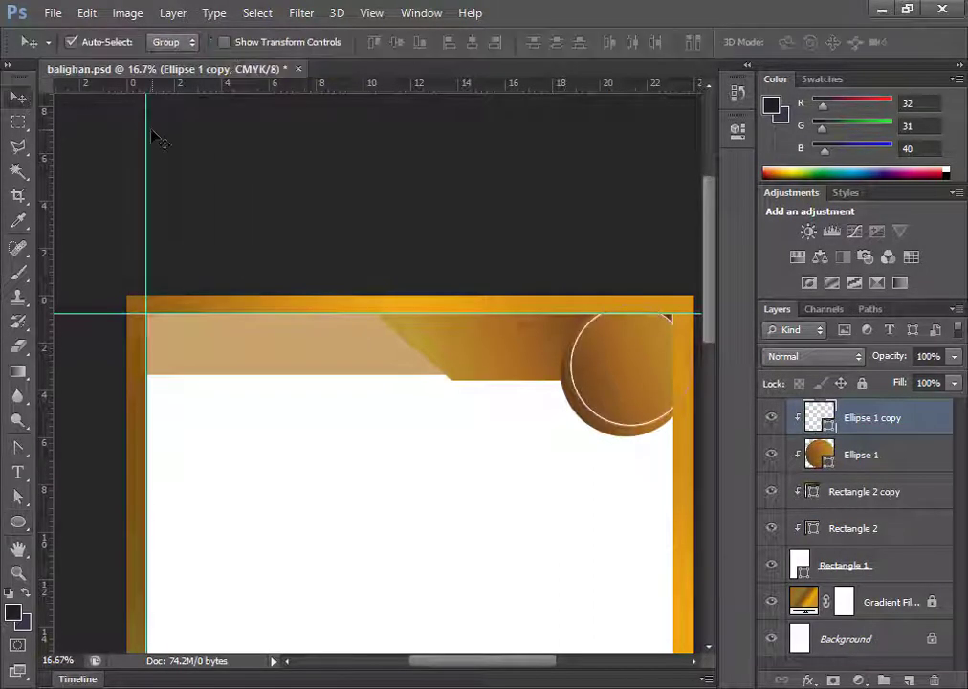
# Center the white ring on the gradient circle, and place a duplicate of the gradient circle directly beneath the original.
pyautogui.keyDown('shift'); pyautogui.click(849, 467); pyautogui.keyUp('shift')
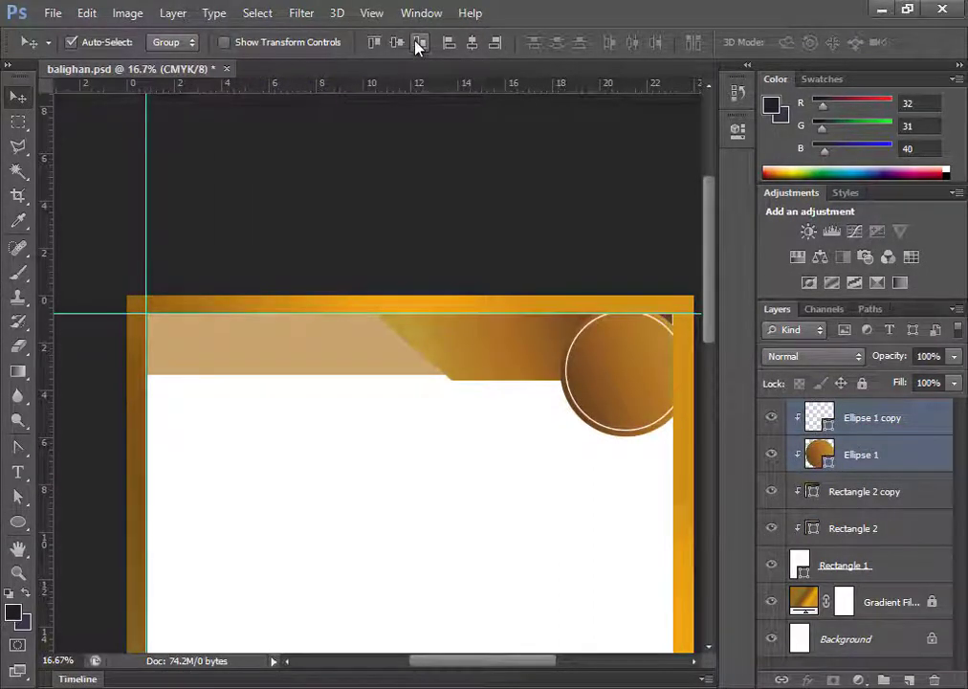
pyautogui.click(867, 459)
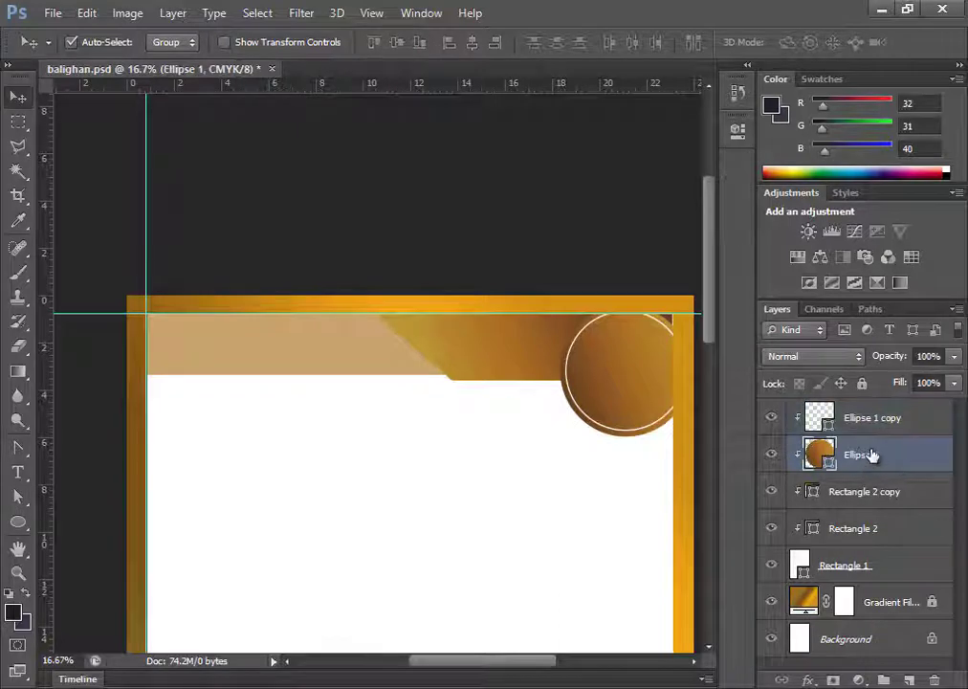
pyautogui.hotkey('ctrl', 'j')
pyautogui.moveTo(884, 449)
pyautogui.mouseDown()
pyautogui.moveTo(821, 494)
pyautogui.moveTo(884, 503)
pyautogui.moveTo(872, 469)
pyautogui.mouseUp()
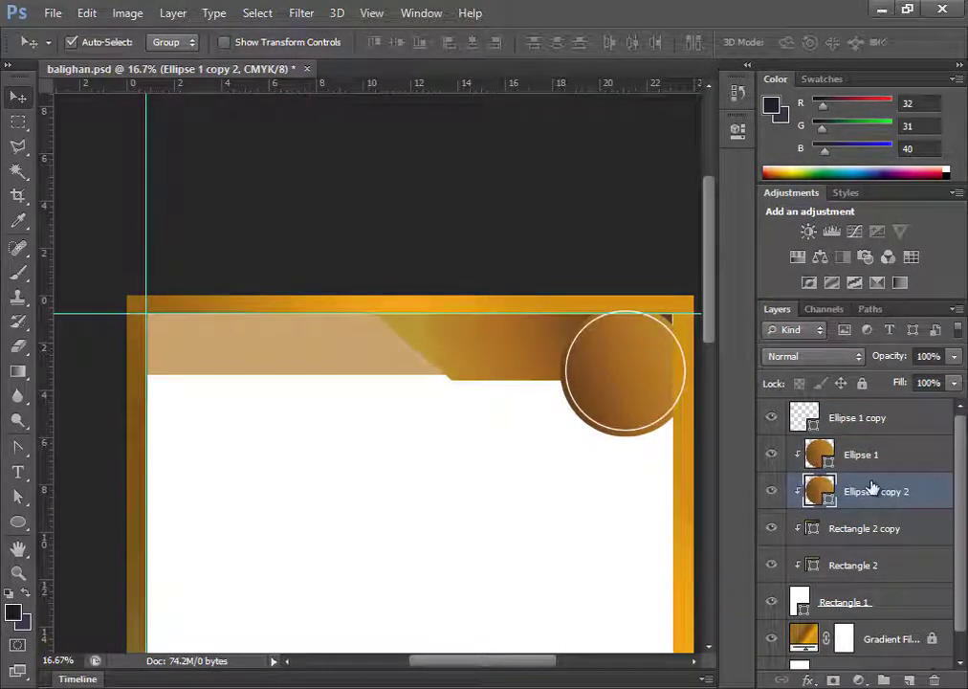
# Enlarge the lower circle copy to about 921 px and change its gradient fill to solid white.
pyautogui.hotkey('ctrl', 't')
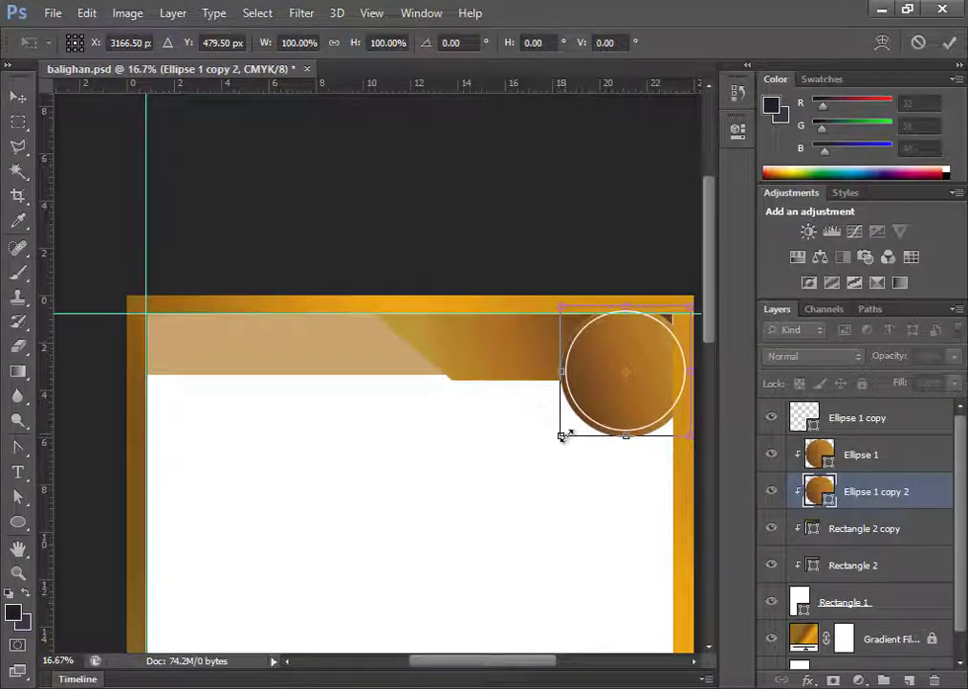
pyautogui.moveTo(561, 436); pyautogui.dragTo(547, 449)
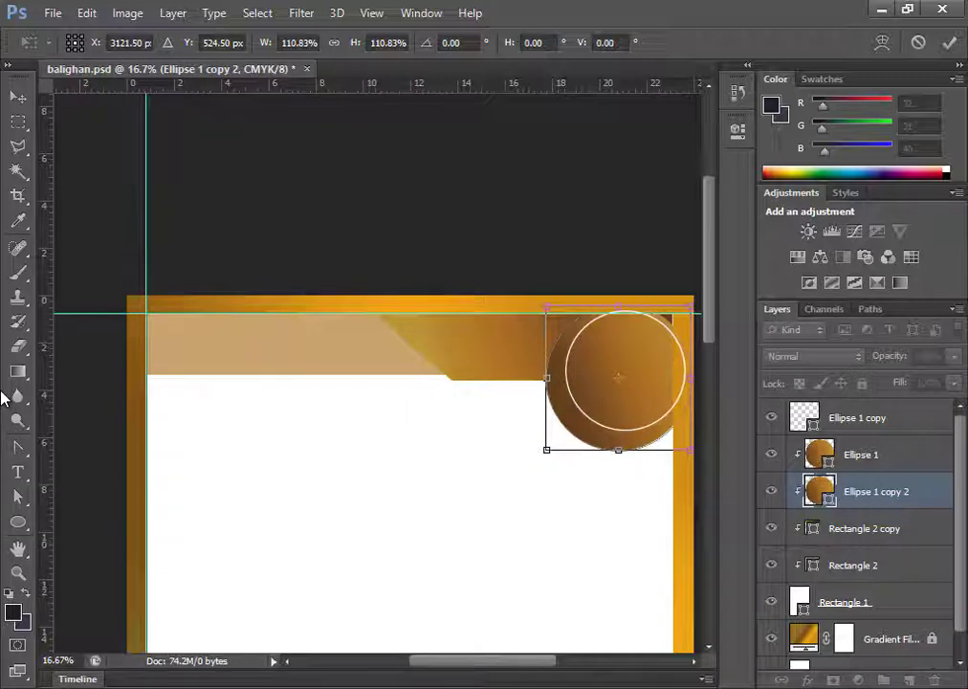
pyautogui.press('Return')
pyautogui.click(18, 521)
pyautogui.click(173, 42)
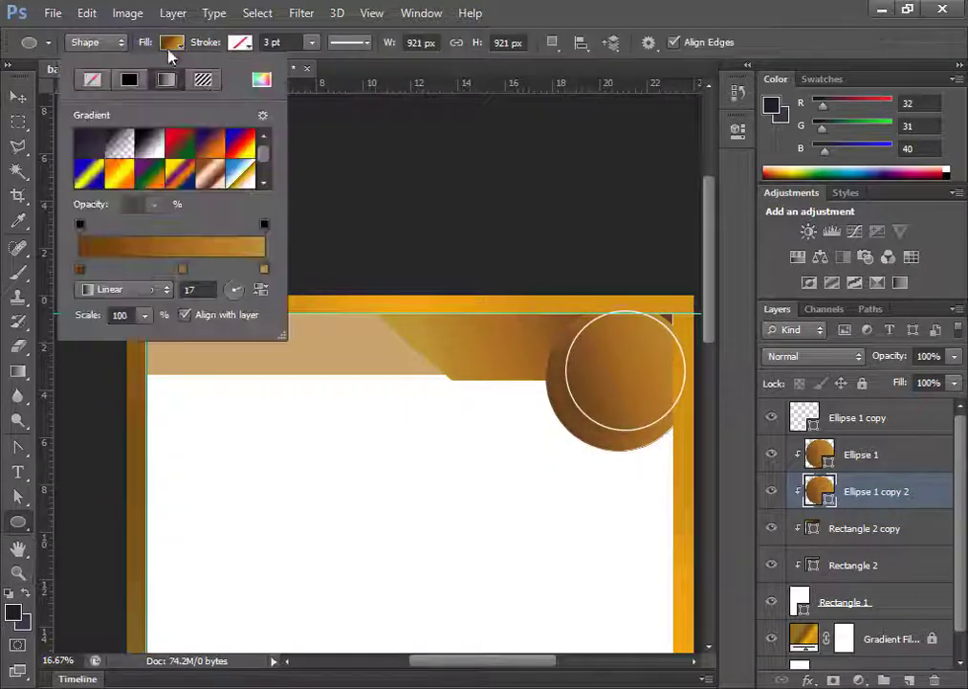
pyautogui.click(129, 80)
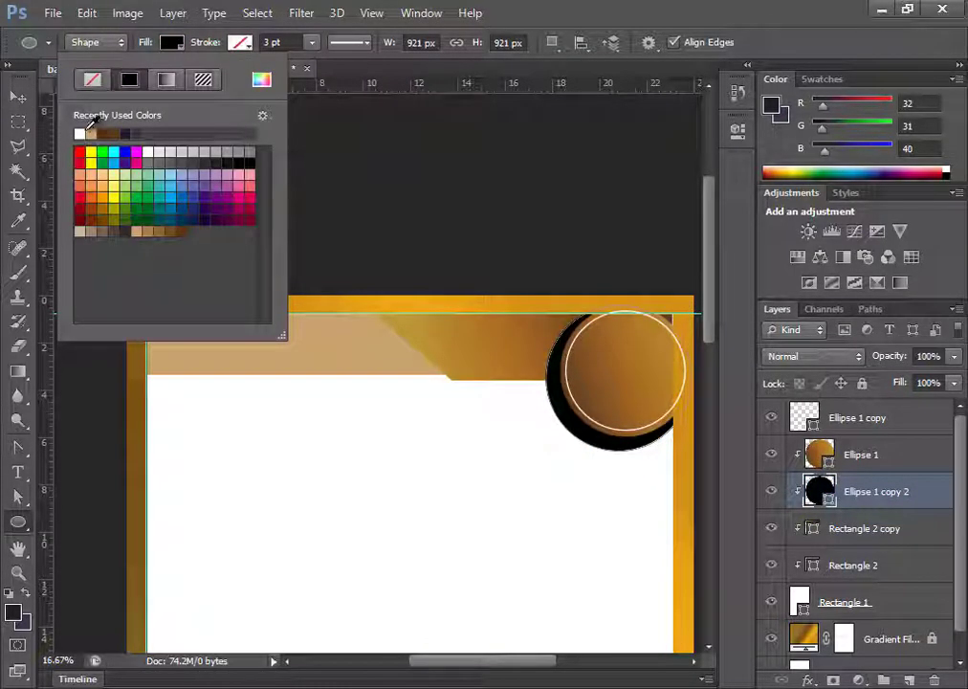
pyautogui.click(90, 133)
pyautogui.click(92, 133)
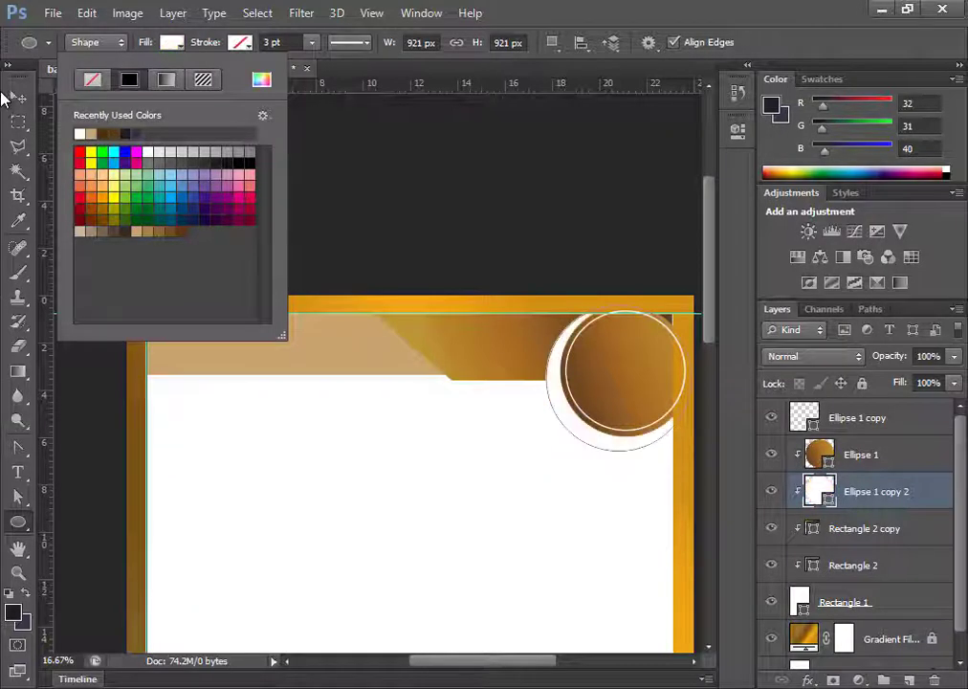
# Center the white circle and the gradient circle on each other so an even white rim surrounds the gradient.
pyautogui.click(18, 96)
pyautogui.hotkey('shift', 'Right')
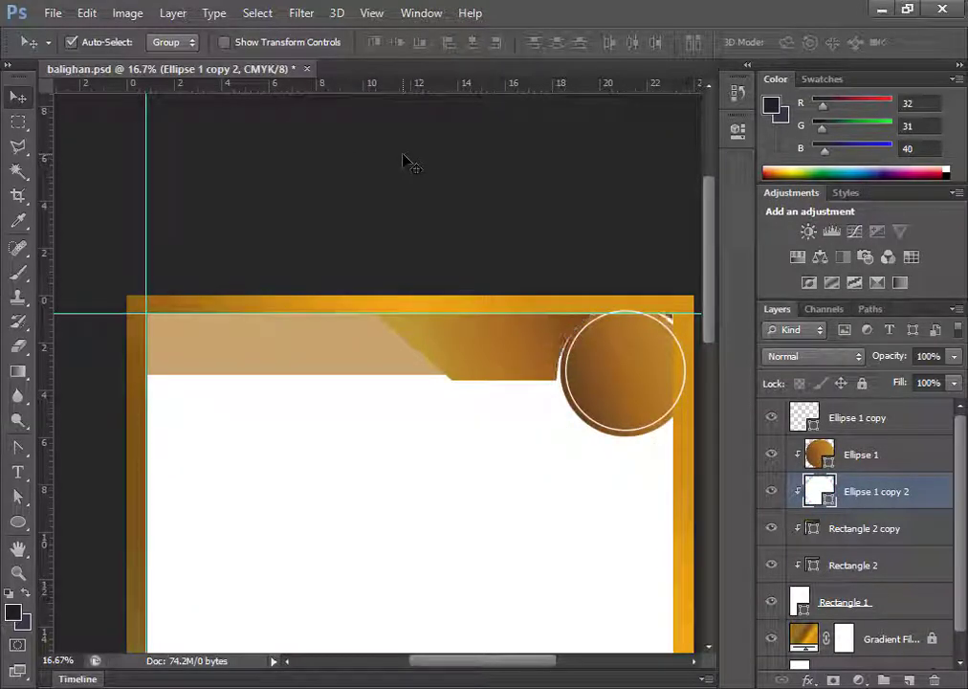
pyautogui.keyDown('shift'); pyautogui.click(895, 454); pyautogui.keyUp('shift')
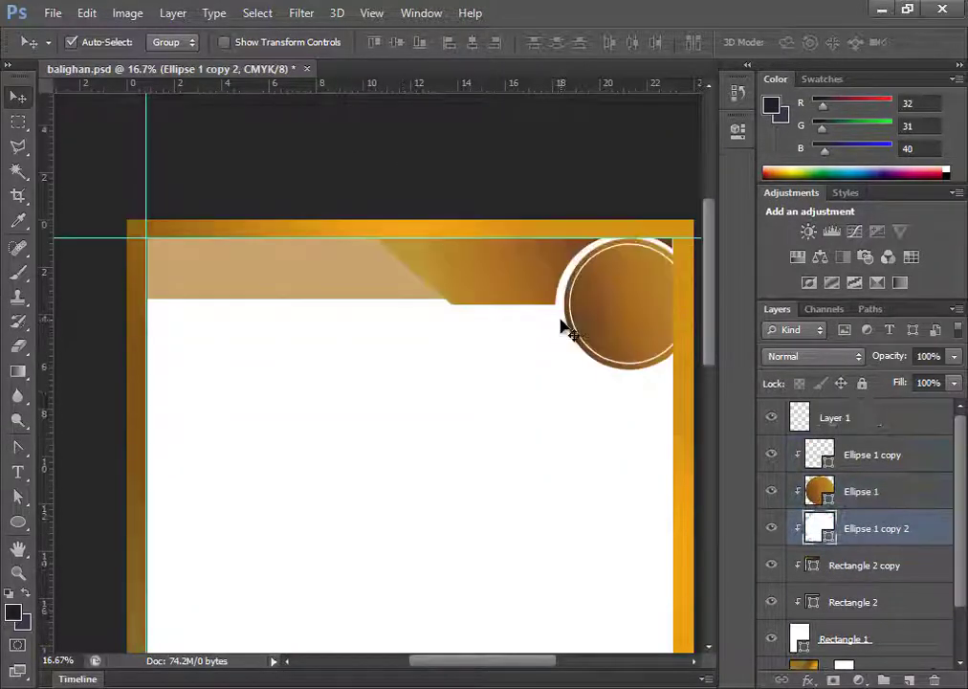
# Duplicate the white circle, place the copy beneath it, and enlarge the copy to about 1020 px.
pyautogui.hotkey('ctrl', 'j')
pyautogui.moveTo(871, 527); pyautogui.dragTo(862, 568)
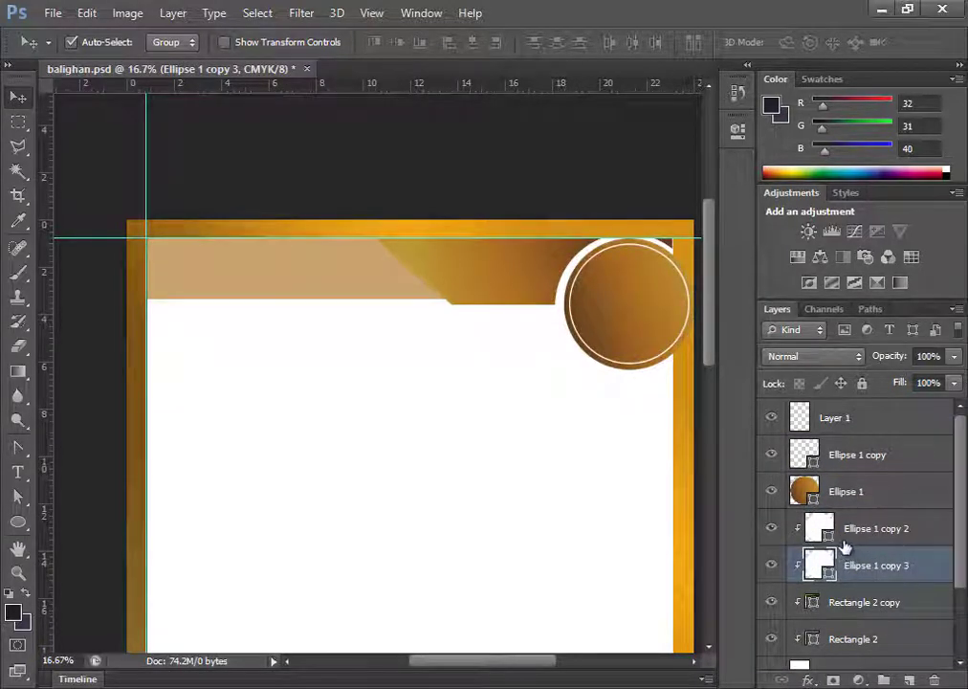
pyautogui.hotkey('ctrl', 't')
pyautogui.moveTo(556, 379); pyautogui.dragTo(544, 403)
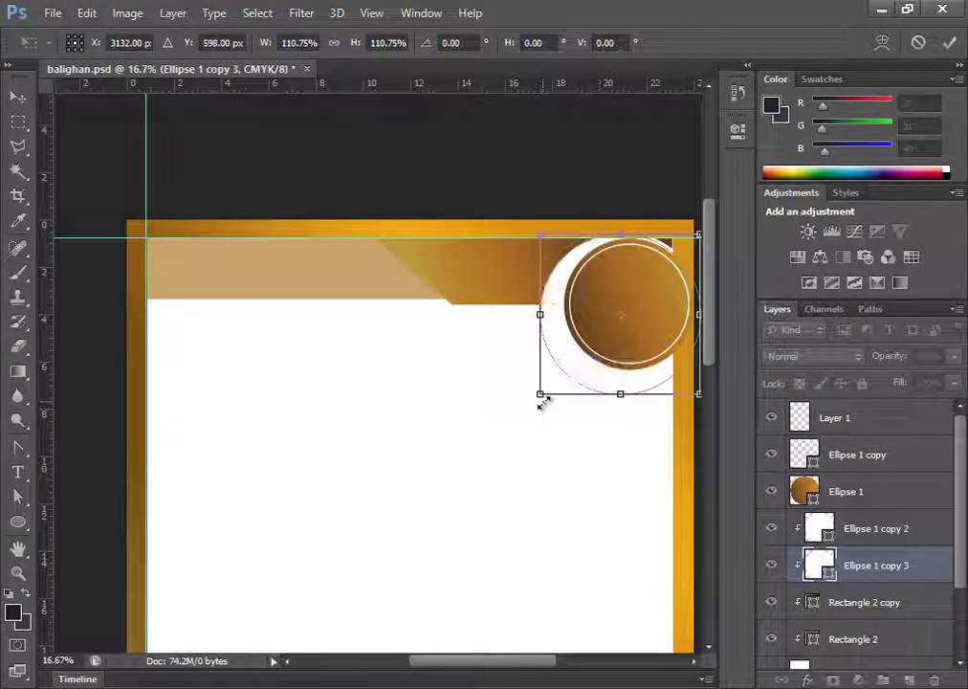
pyautogui.press('Return')
# Fill the outermost circle with a solid orange-brown sampled from the artwork.
pyautogui.click(876, 528)
pyautogui.press('u')
pyautogui.click(172, 42)
pyautogui.click(261, 80)
pyautogui.click(535, 300)
pyautogui.click(881, 496)
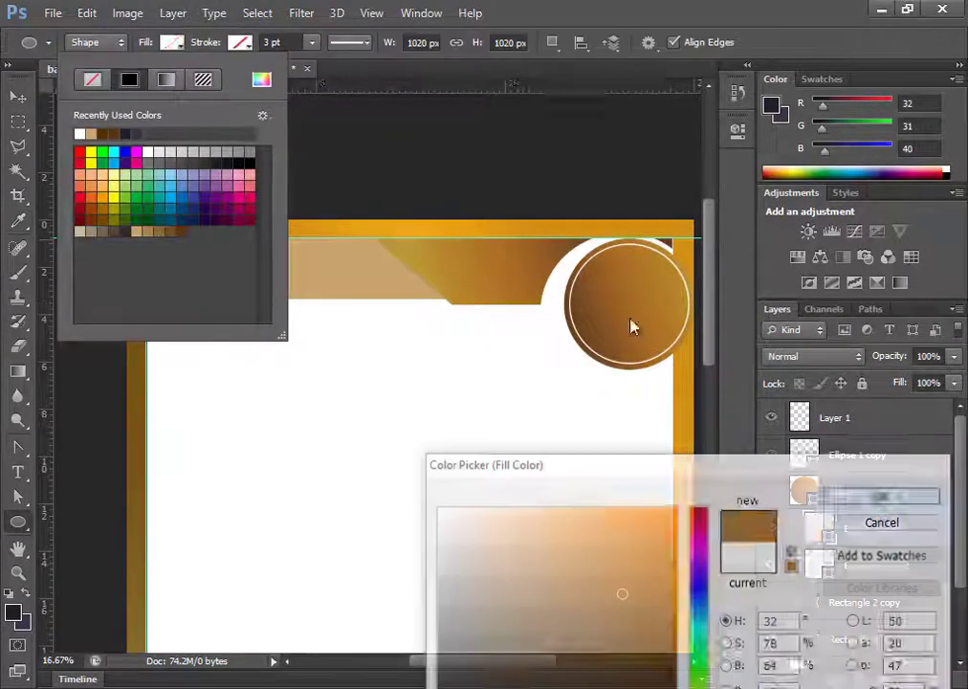
# Enlarge the brown outer circle to about 1128 px and center it behind the white circle.
pyautogui.click(20, 101)
pyautogui.moveTo(875, 528); pyautogui.dragTo(853, 580)
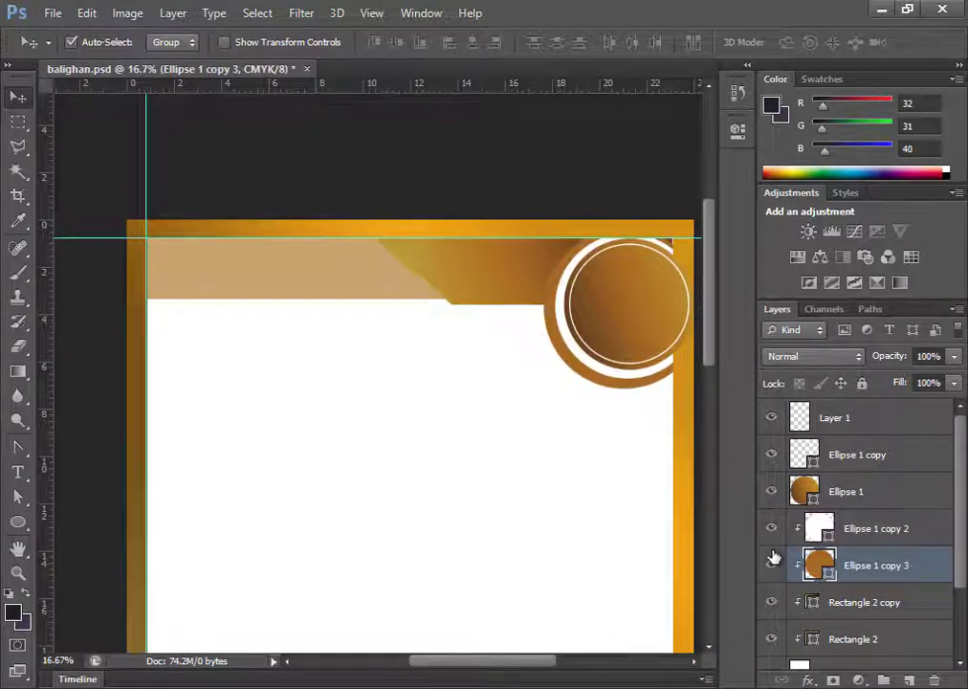
pyautogui.hotkey('ctrl', 't')
pyautogui.moveTo(543, 389); pyautogui.dragTo(531, 404)
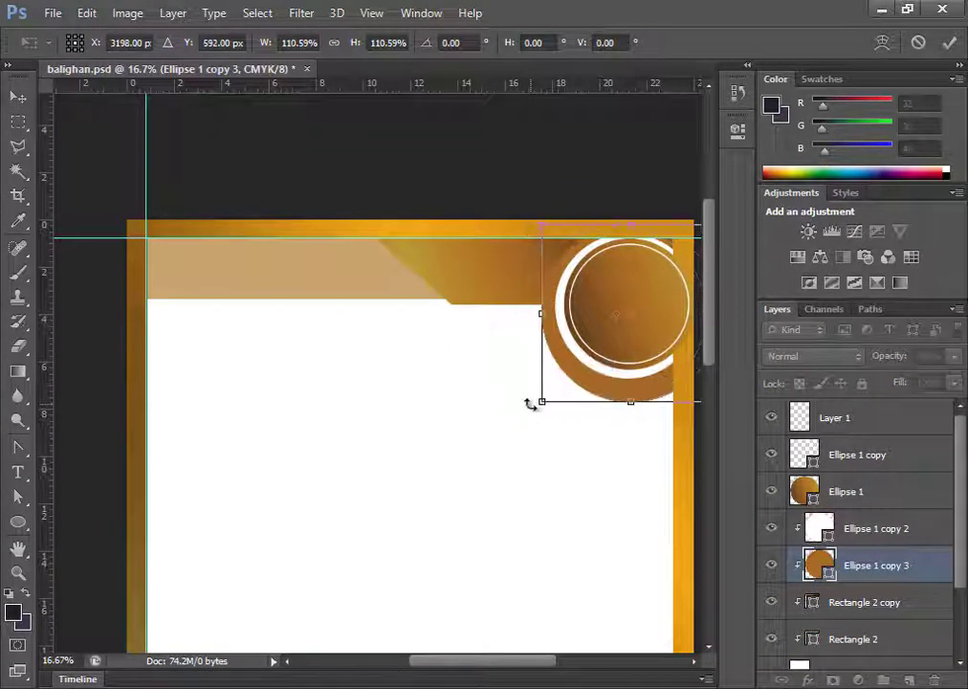
pyautogui.press('Up')
pyautogui.press('Up')
pyautogui.press('Up')
pyautogui.press('Up')
pyautogui.press('Up')
pyautogui.press('Up')
pyautogui.press('Up')
pyautogui.press('Up')
pyautogui.press('Up')
pyautogui.press('Left')
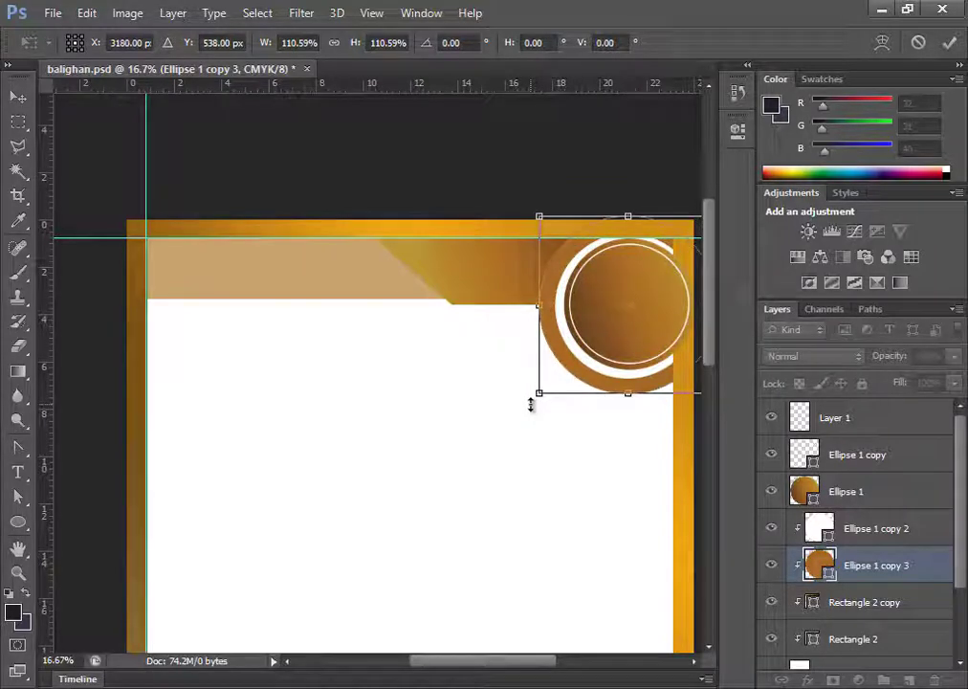
pyautogui.press('Return')
# Refill the outer circle with a darker brown sampled from the gradient header band.
pyautogui.press('u')
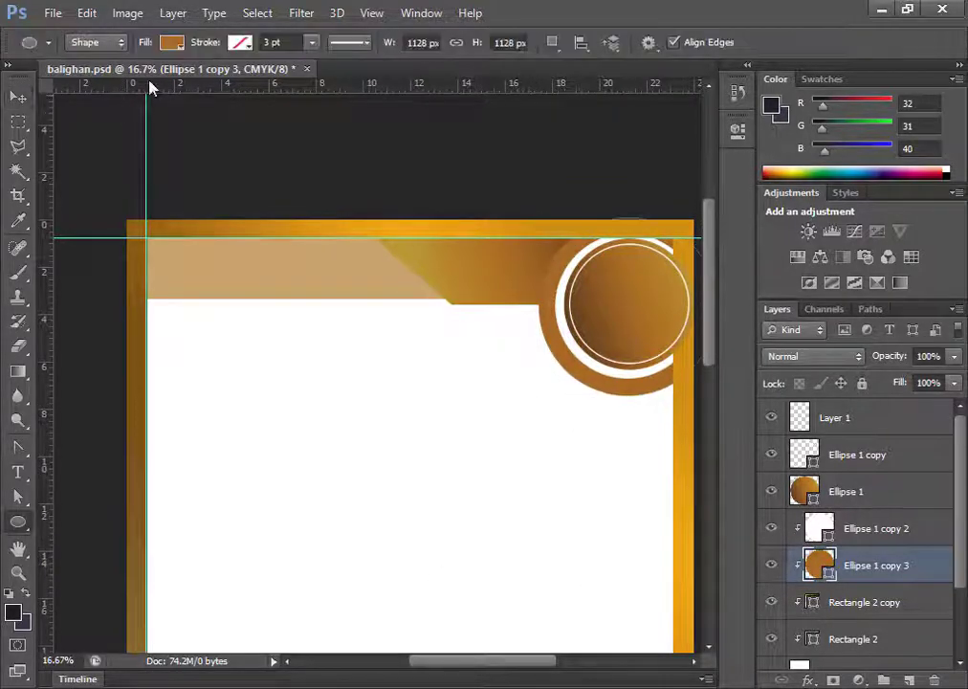
pyautogui.click(172, 42)
pyautogui.click(261, 79)
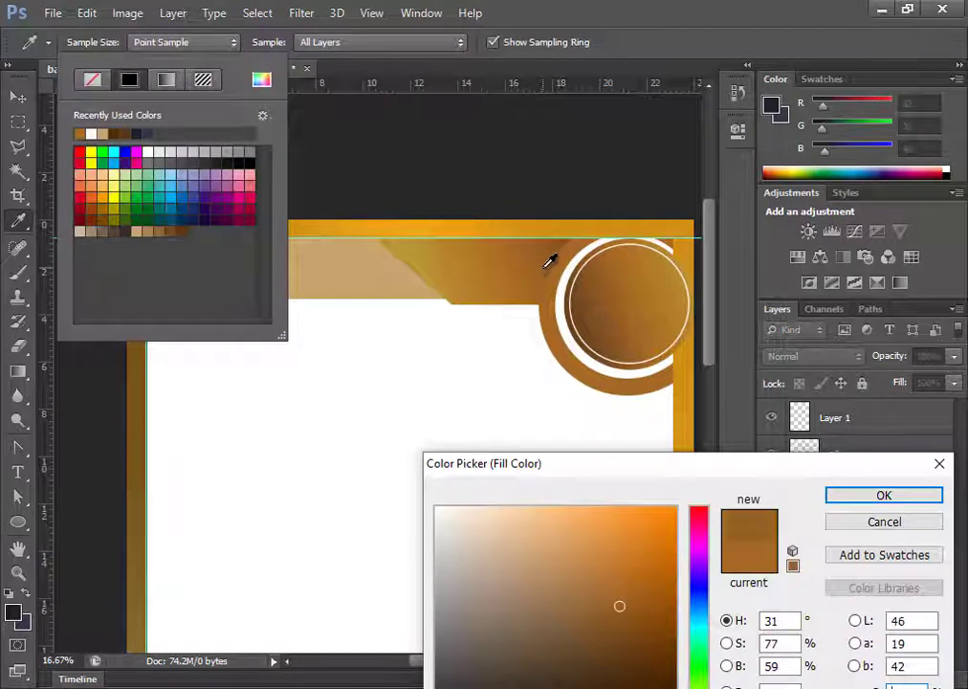
pyautogui.click(852, 495)
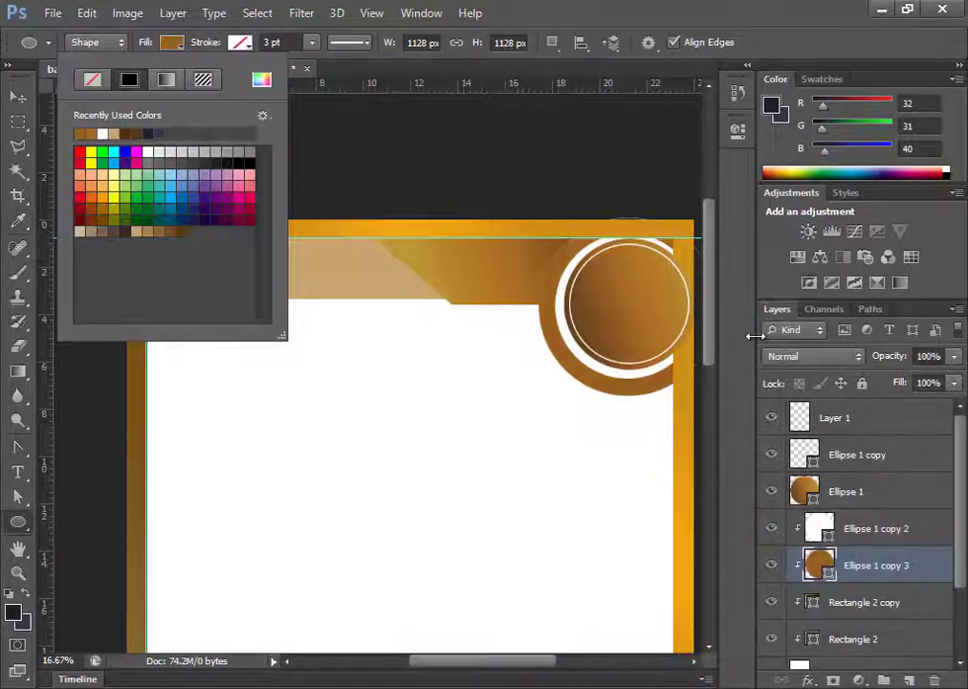
# Duplicate the white panel to the top of the layer stack and lower its top edge, scaling its height to 85.58%.
pyautogui.click(17, 96)
pyautogui.scroll(-3, 828, 570)
pyautogui.click(827, 572)
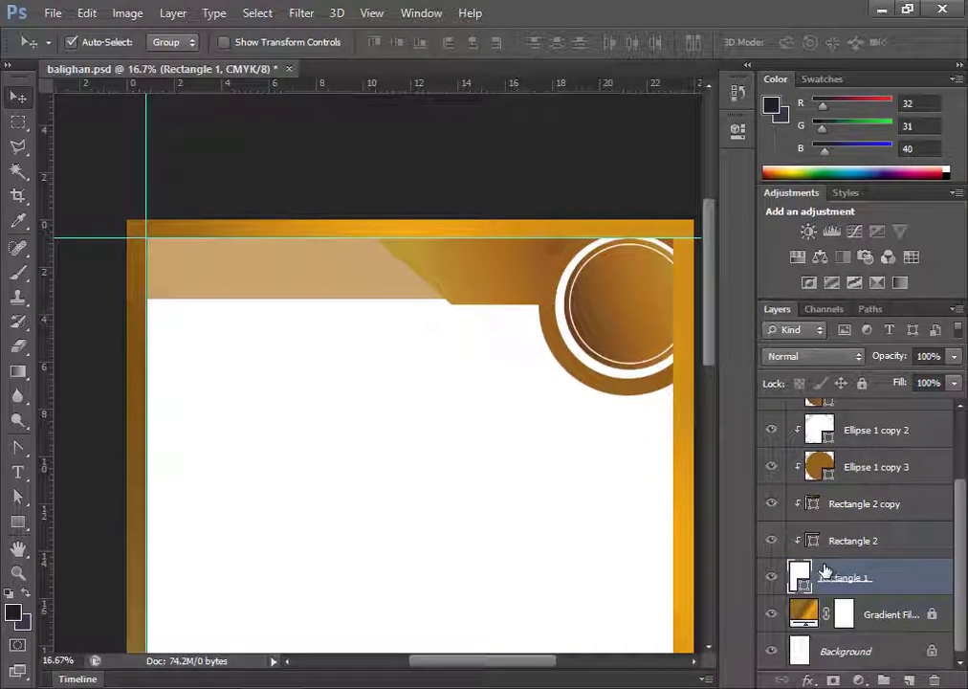
pyautogui.hotkey('ctrl', 'j')
pyautogui.moveTo(914, 580); pyautogui.dragTo(872, 405)
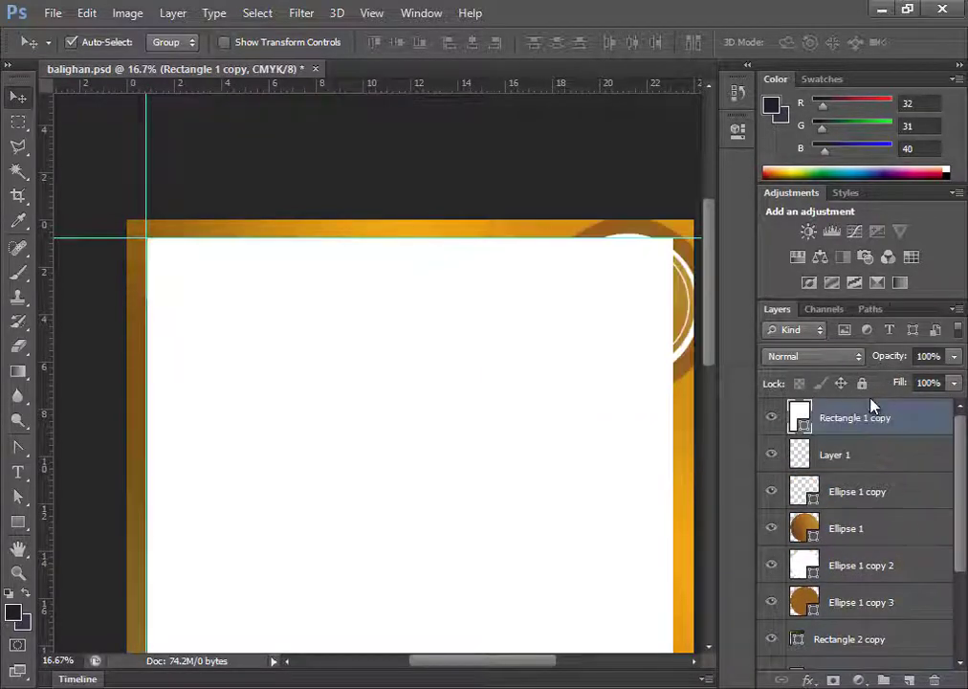
pyautogui.hotkey('ctrl', 't')
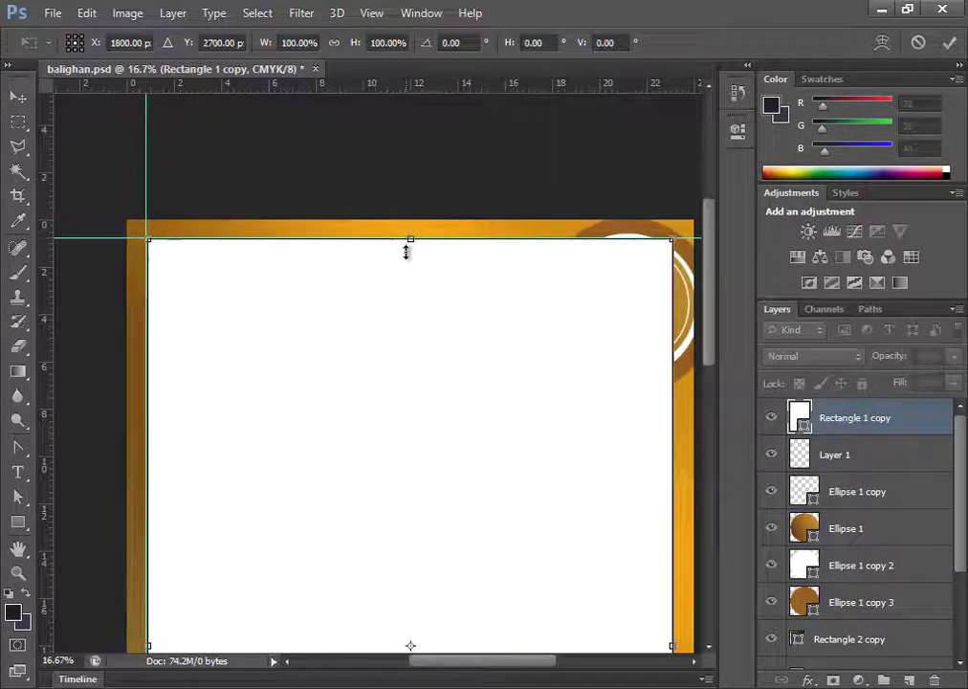
pyautogui.moveTo(406, 251); pyautogui.dragTo(389, 359)
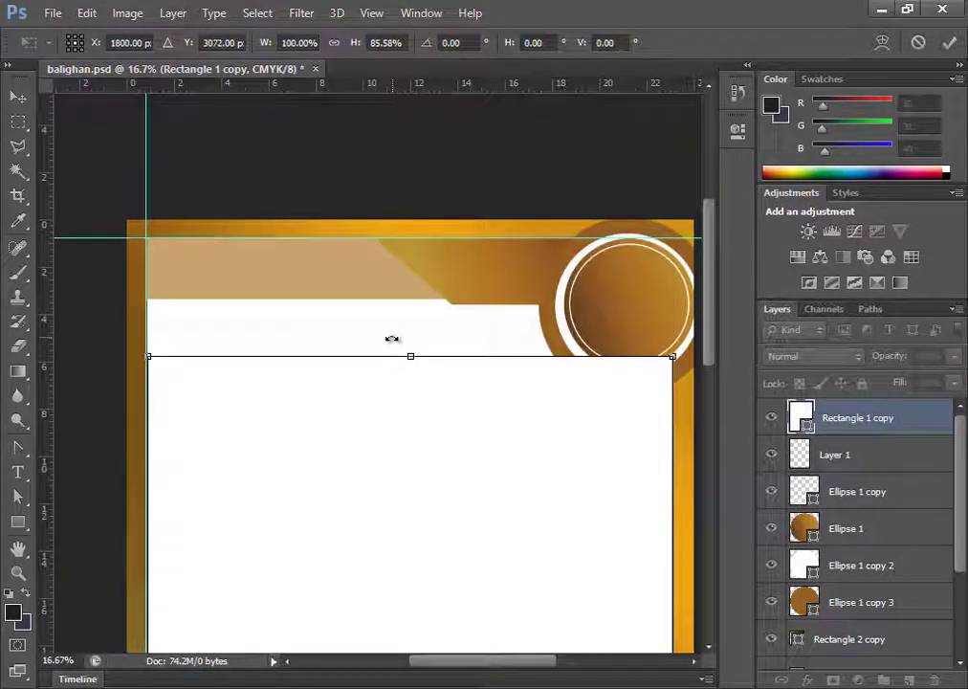
pyautogui.press('Return')
# Clip the header bands, all circle layers and Layer 1 to the original white panel again.
pyautogui.scroll(-3, 842, 535)
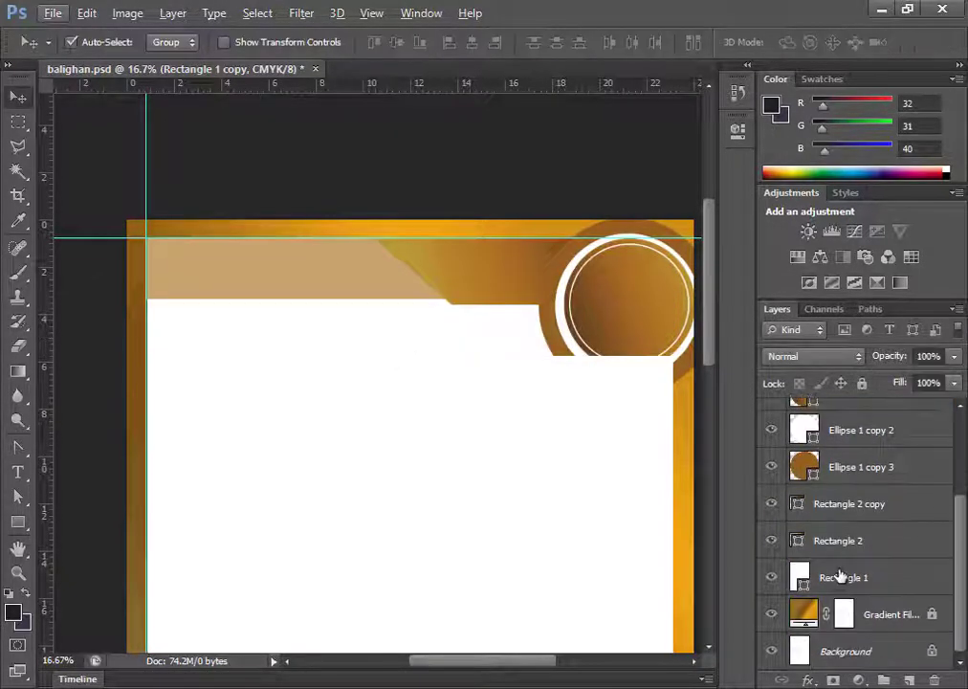
pyautogui.click(843, 574)
pyautogui.keyDown('alt'); pyautogui.click(847, 484); pyautogui.keyUp('alt')
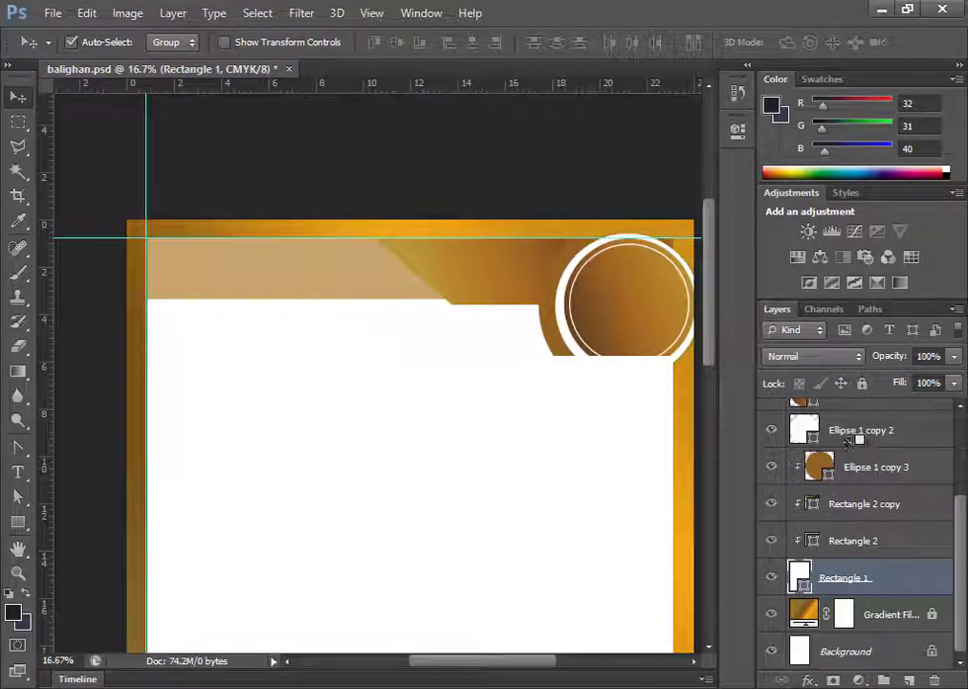
pyautogui.keyDown('alt'); pyautogui.click(848, 445); pyautogui.keyUp('alt')
pyautogui.scroll(2, 851, 450)
pyautogui.keyDown('alt'); pyautogui.click(858, 483); pyautogui.keyUp('alt')
pyautogui.keyDown('alt'); pyautogui.click(853, 446); pyautogui.keyUp('alt')
pyautogui.scroll(2, 856, 455)
pyautogui.keyDown('alt'); pyautogui.click(861, 467); pyautogui.keyUp('alt')
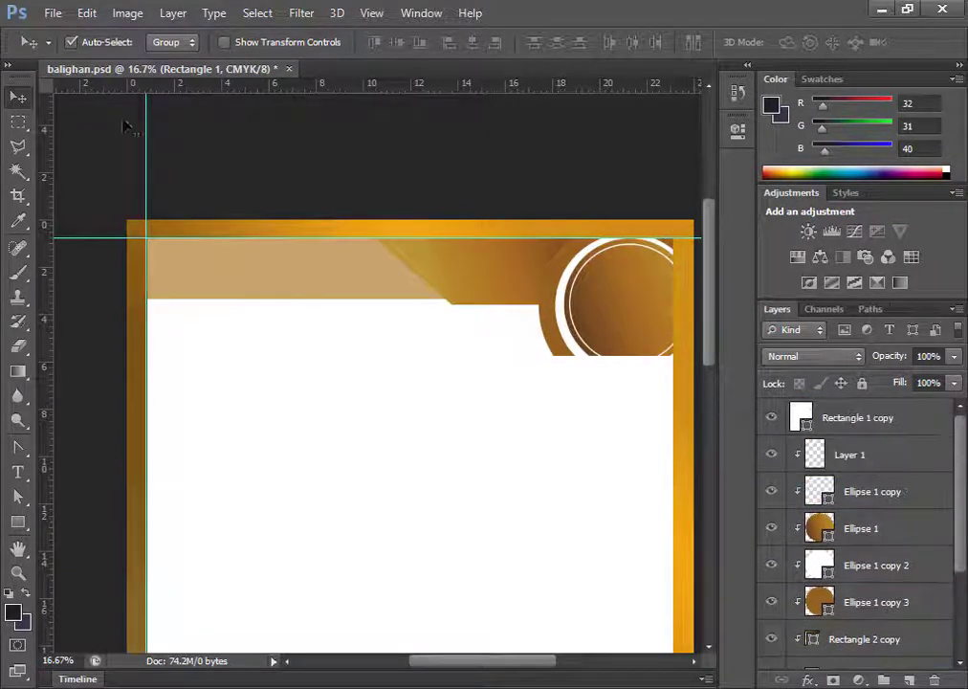
# Enlarge the circle ornament layers together and move the brown outer circle's layer beneath both header bands.
pyautogui.keyDown('shift'); pyautogui.click(824, 460); pyautogui.keyUp('shift')
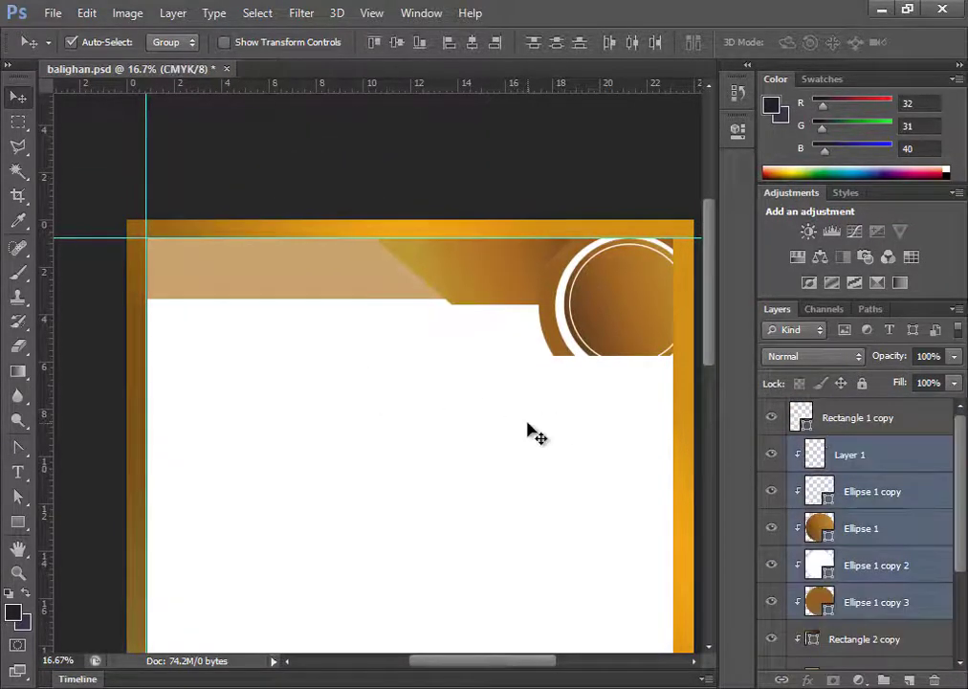
pyautogui.hotkey('ctrl', 't')
pyautogui.moveTo(541, 392); pyautogui.dragTo(524, 412)
pyautogui.press('Return')
pyautogui.click(861, 528)
pyautogui.moveTo(866, 617)
pyautogui.mouseDown()
pyautogui.moveTo(871, 547)
pyautogui.moveTo(866, 616)
pyautogui.mouseUp()
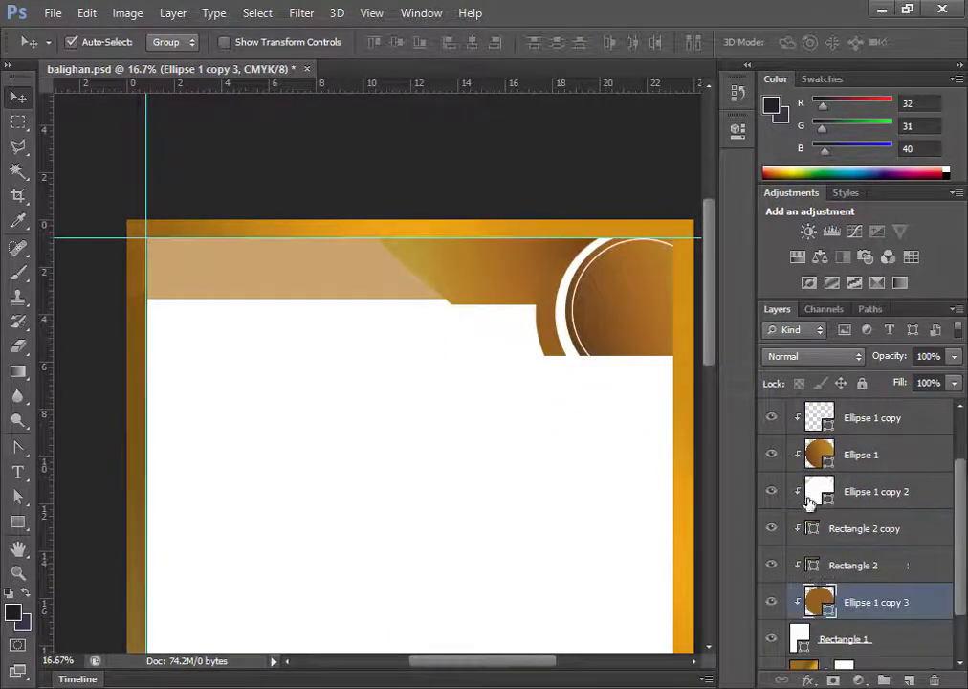
# Duplicate the gradient header band and place the copy between the gradient and tan bands in the clipping group.
pyautogui.click(893, 530)
pyautogui.hotkey('ctrl', 'j')
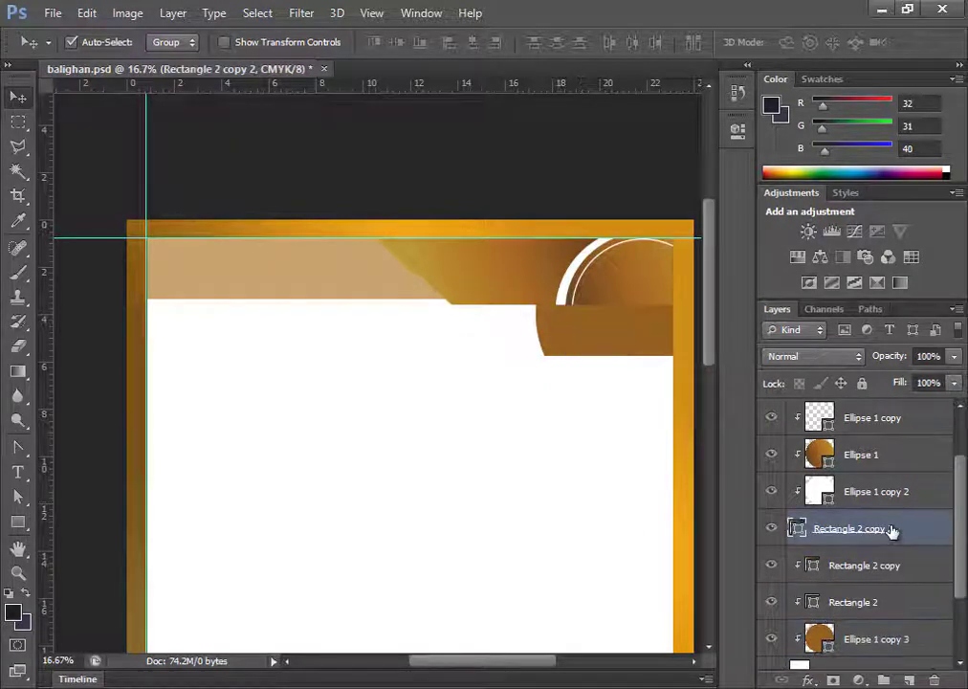
pyautogui.moveTo(871, 542); pyautogui.dragTo(843, 572)
# Fill the duplicated header band with solid white and shift it slightly down to outline the gradient band.
pyautogui.click(17, 522)
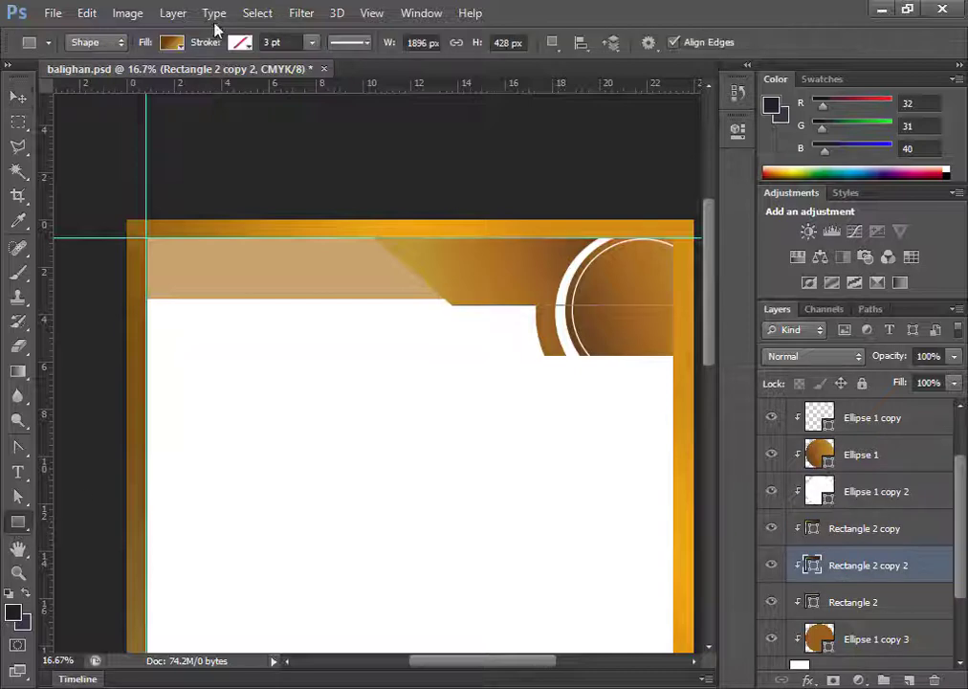
pyautogui.click(172, 42)
pyautogui.click(130, 80)
pyautogui.click(15, 99)
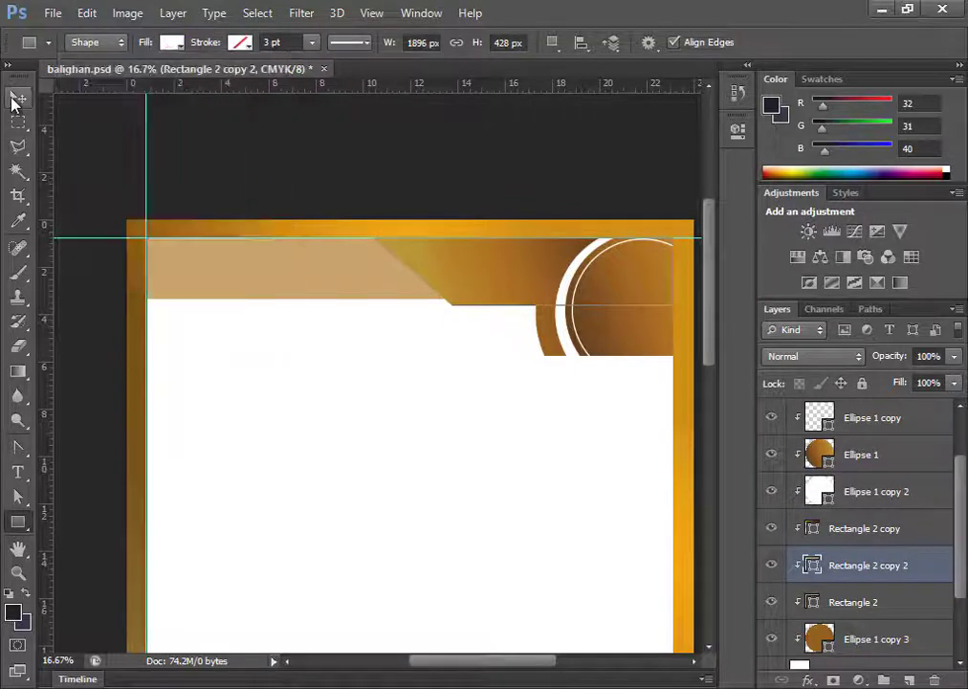
pyautogui.click(14, 101)
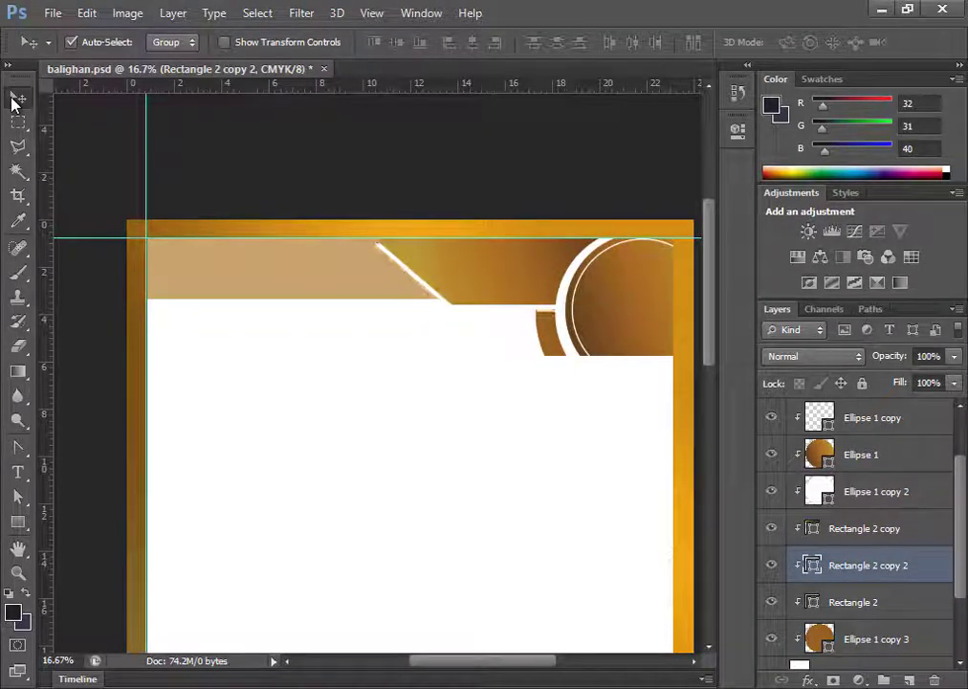
# Reshape the white band's slanted end by moving its lower-left corner point to the right.
pyautogui.click(17, 496)
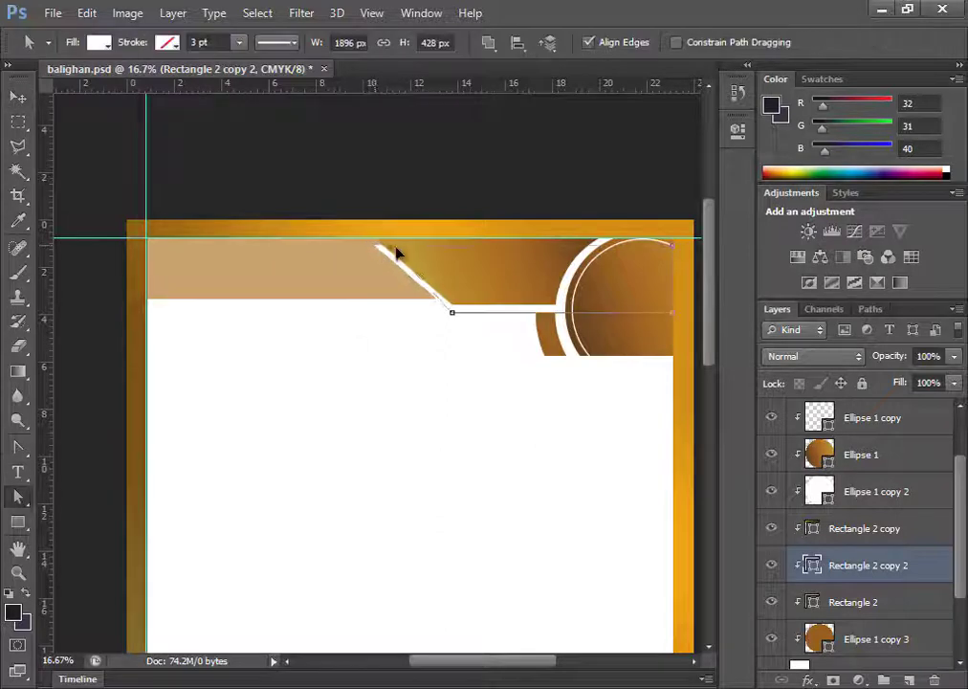
pyautogui.moveTo(453, 316); pyautogui.dragTo(501, 315)
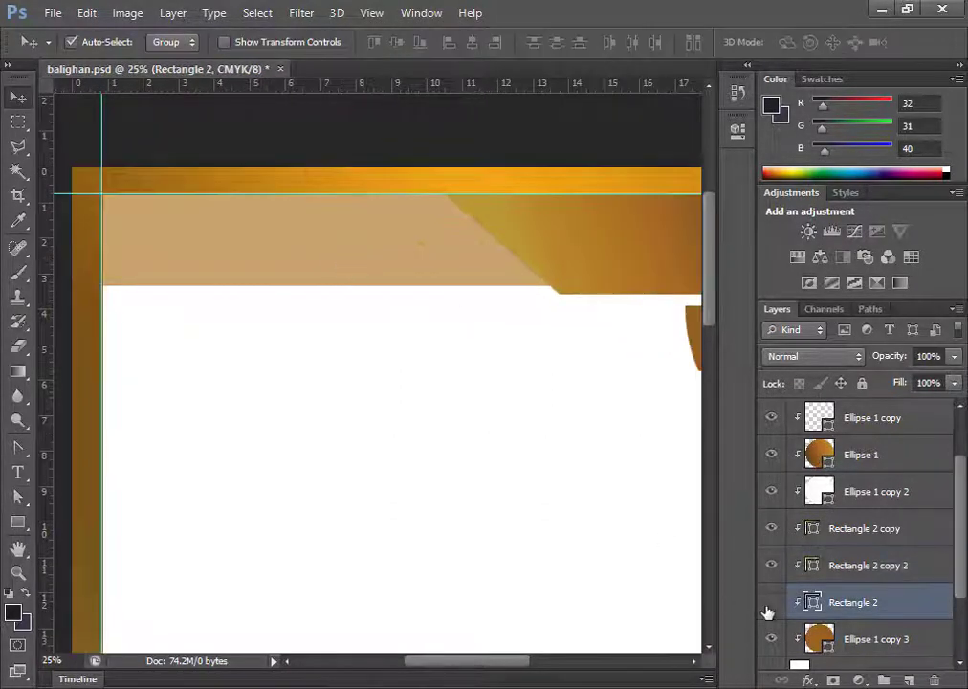
# Open the fill color of the tan header band.
pyautogui.doubleClick(810, 606)
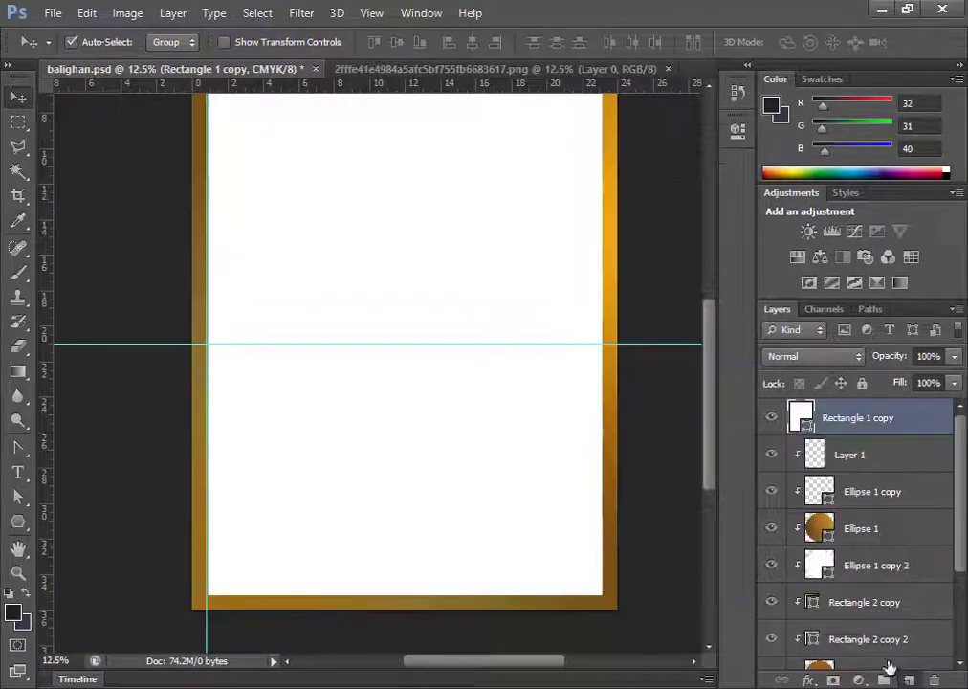
# Draw a six-sided polygon about 743 px wide below the horizontal guide, near the right border.
pyautogui.hotkey('ctrl', 'shift', 'alt', 'n')
pyautogui.click(18, 522)
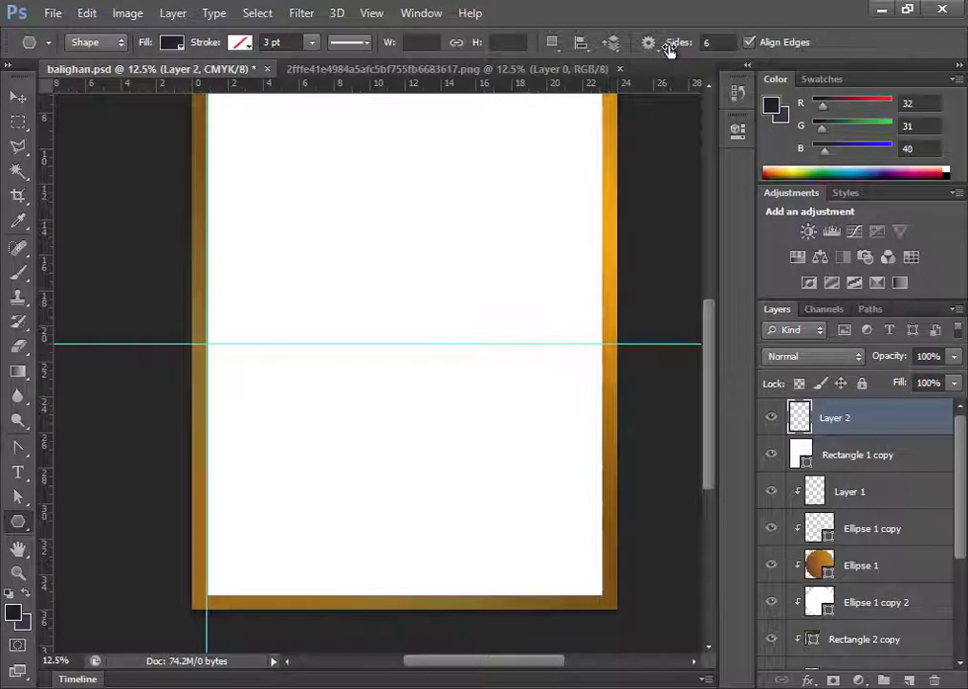
pyautogui.hotkey('ctrl', 'z')
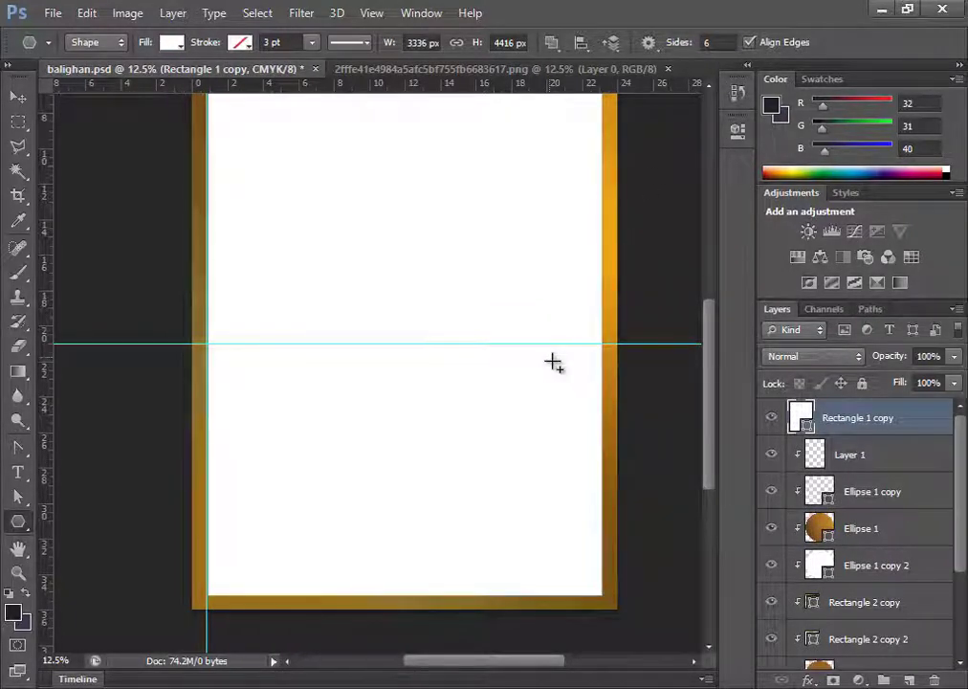
pyautogui.moveTo(553, 362); pyautogui.dragTo(574, 392)
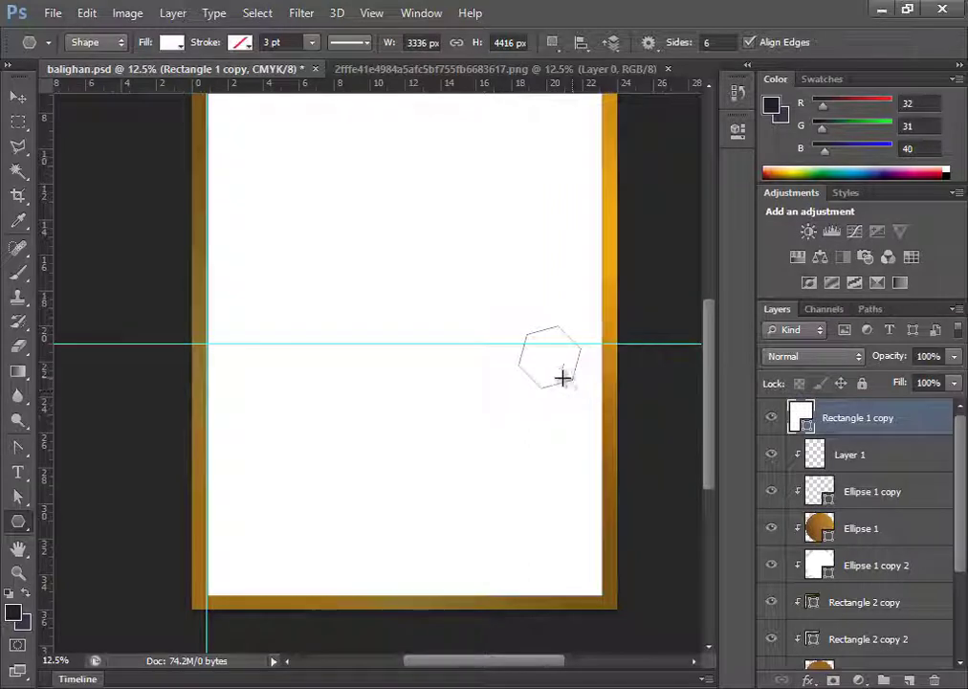
# Give the hexagon no fill and a 14 pt stroke using the orange-yellow-orange gradient preset.
pyautogui.click(172, 42)
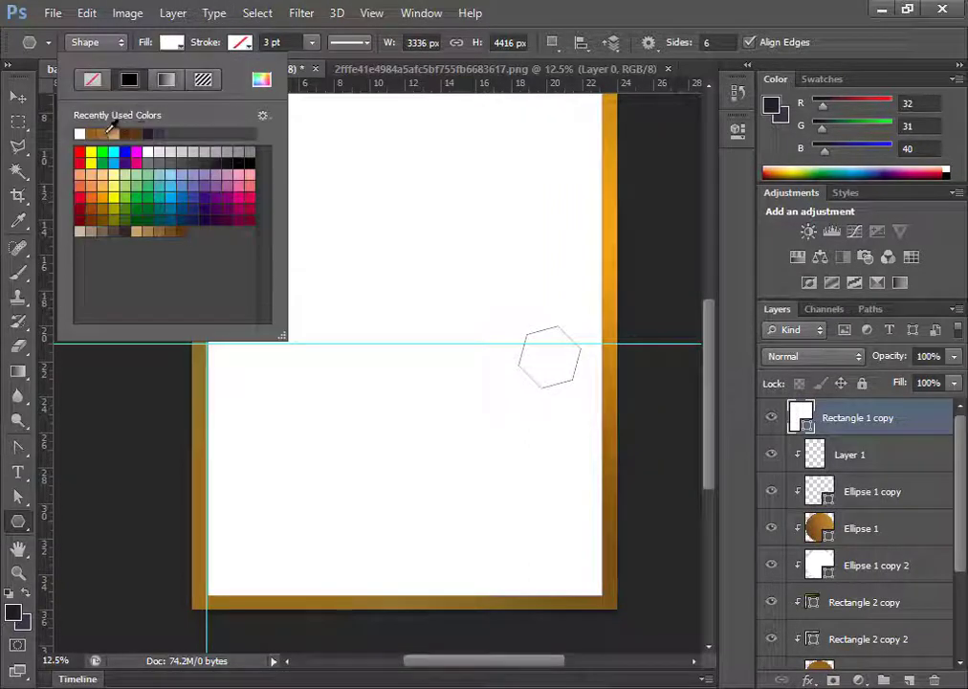
pyautogui.click(240, 42)
pyautogui.click(239, 42)
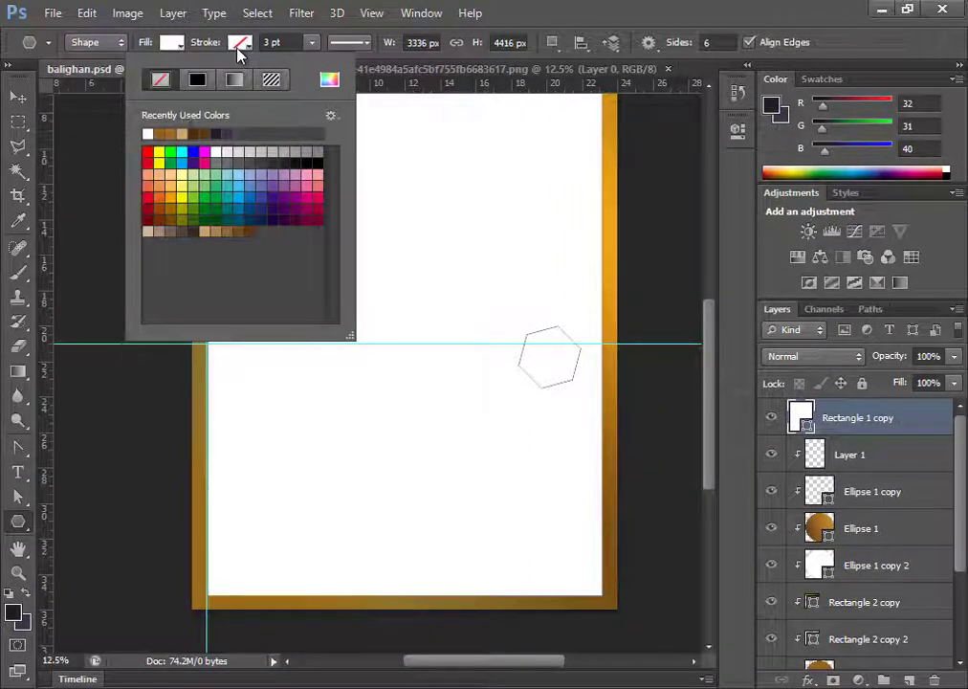
pyautogui.click(235, 80)
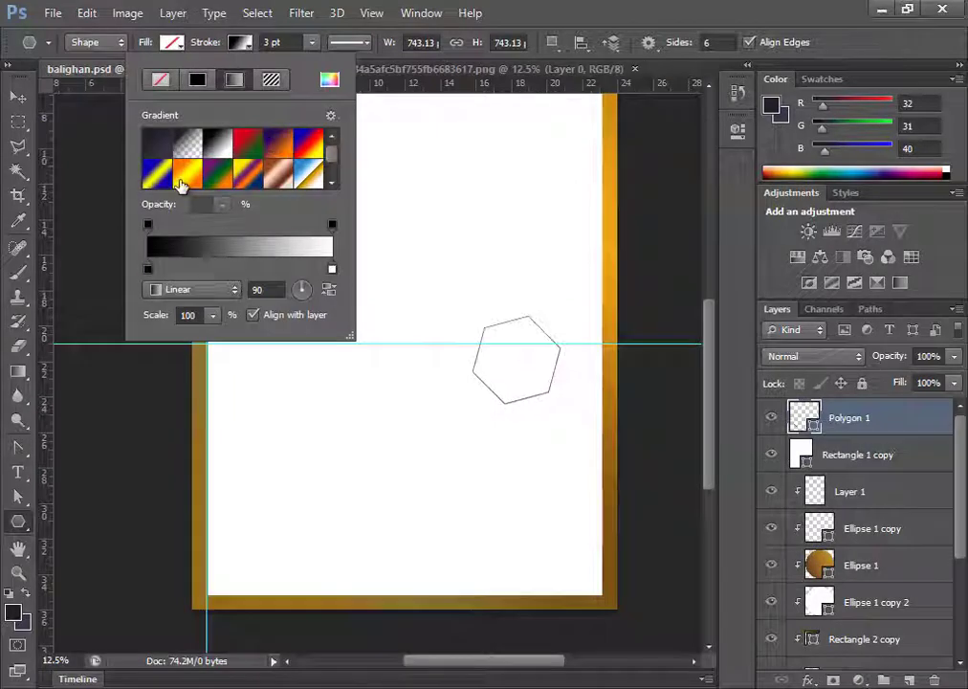
pyautogui.click(181, 180)
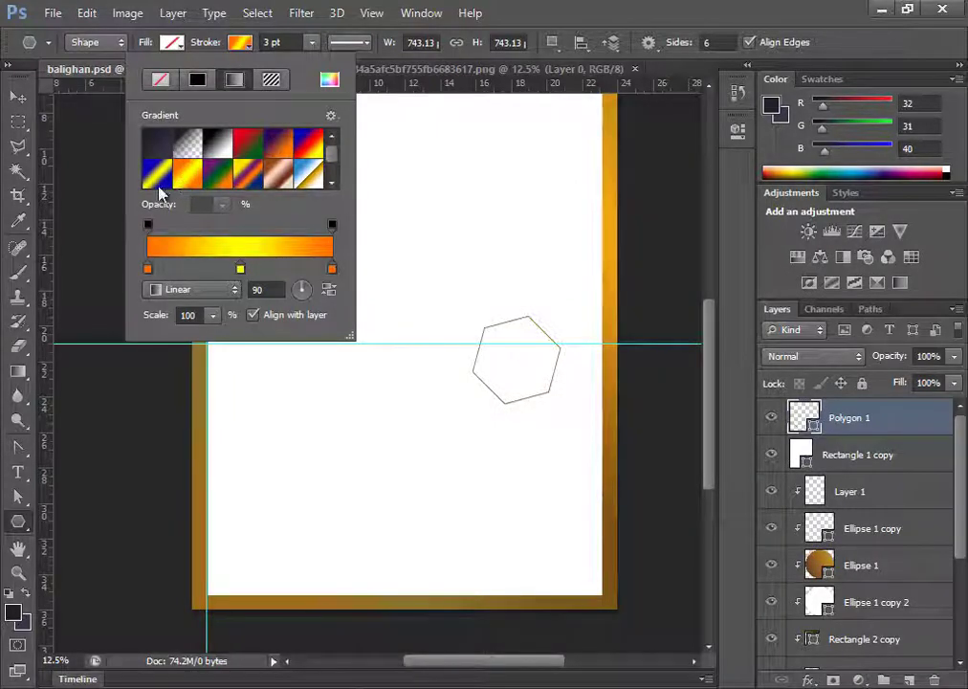
pyautogui.click(212, 47)
# Rotate the hexagon about 15° so its top edge is level and scale it down to about 490 × 424 px.
pyautogui.hotkey('ctrl', 't')
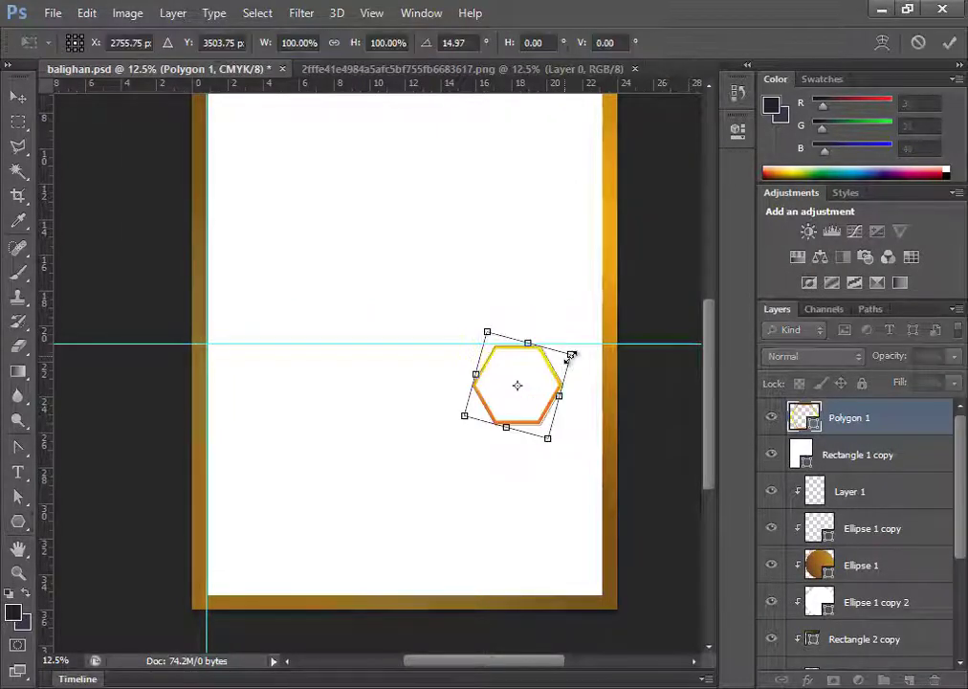
pyautogui.moveTo(566, 354); pyautogui.dragTo(535, 357)
pyautogui.press('Return')
# Change both end stops of the hexagon's stroke gradient to dark brown.
pyautogui.hotkey('ctrl', '+')
pyautogui.hotkey('ctrl', '+')
pyautogui.press('u')
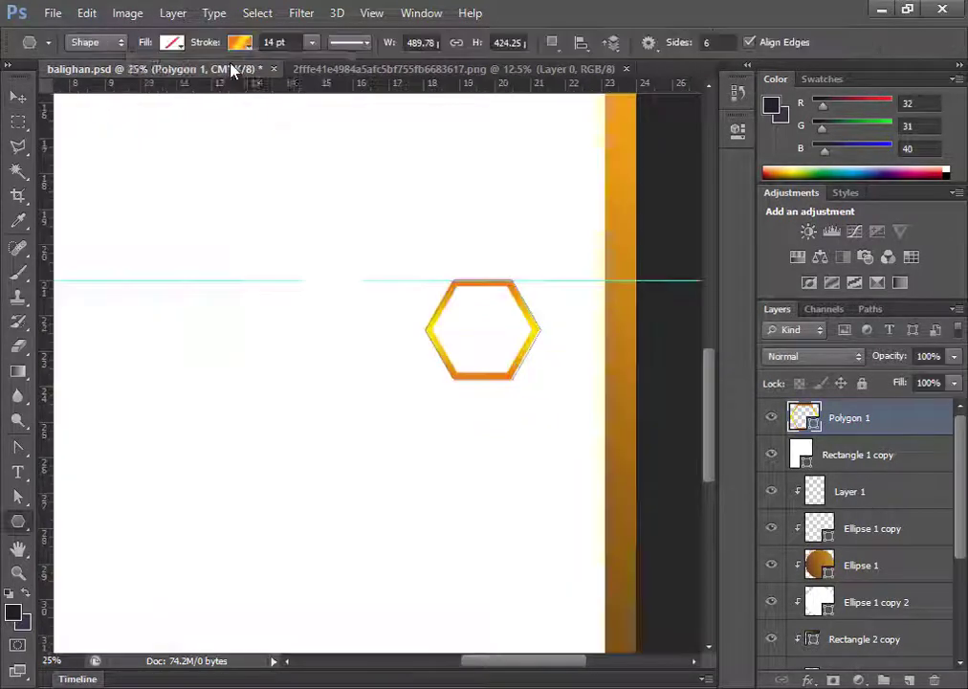
pyautogui.click(239, 43)
pyautogui.doubleClick(148, 269)
pyautogui.click(646, 535)
pyautogui.click(909, 376)
pyautogui.doubleClick(332, 268)
pyautogui.click(643, 520)
pyautogui.click(882, 375)
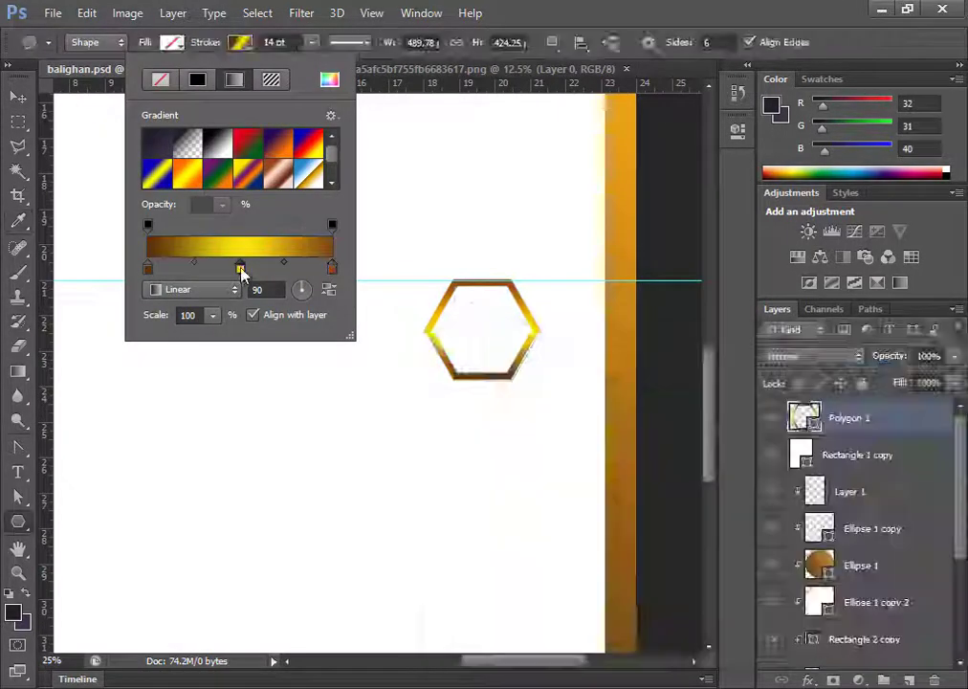
# Change the middle stop of the hexagon's stroke gradient to orange.
pyautogui.doubleClick(240, 269)
pyautogui.click(700, 601)
pyautogui.click(882, 380)
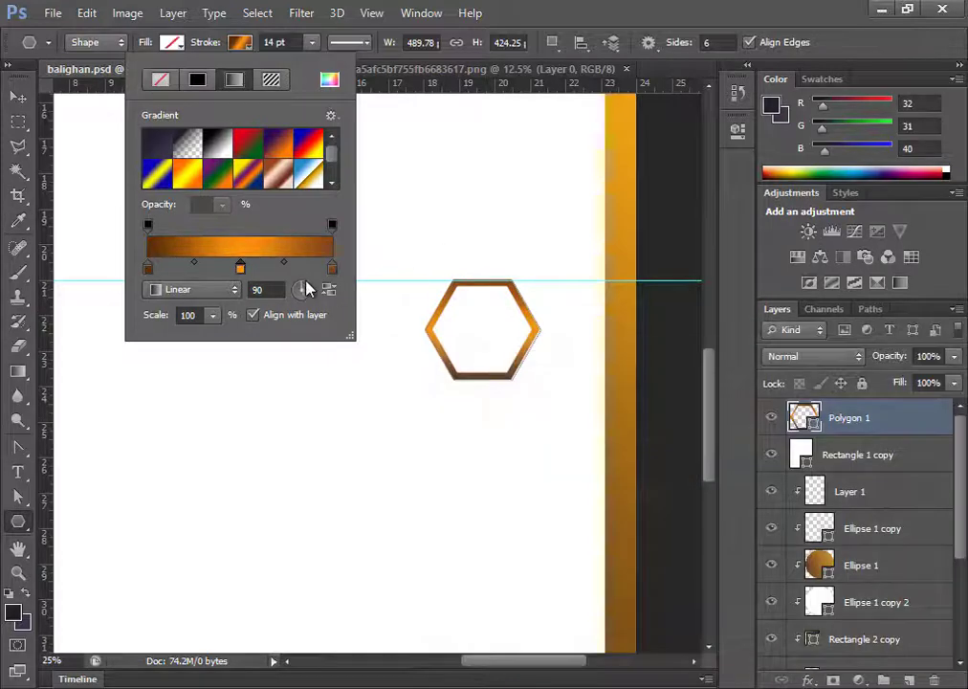
# Duplicate the hexagon and shrink the copy about its centre to about 120 × 104 px.
pyautogui.click(17, 97)
pyautogui.hotkey('ctrl', 'g')
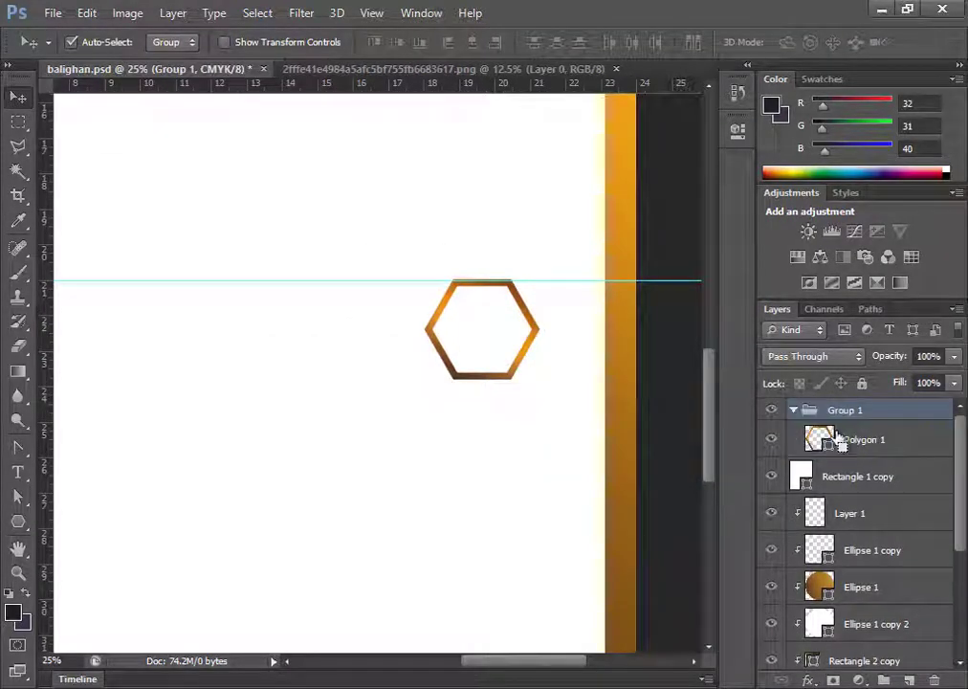
pyautogui.hotkey('ctrl', 'z')
pyautogui.hotkey('ctrl', 'j')
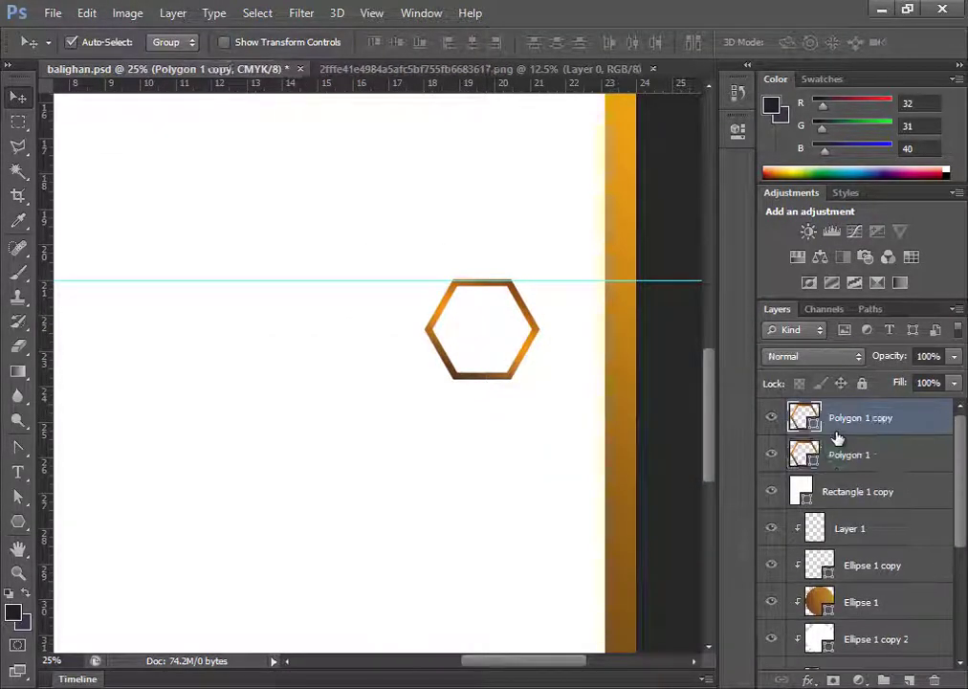
pyautogui.hotkey('ctrl', 't')
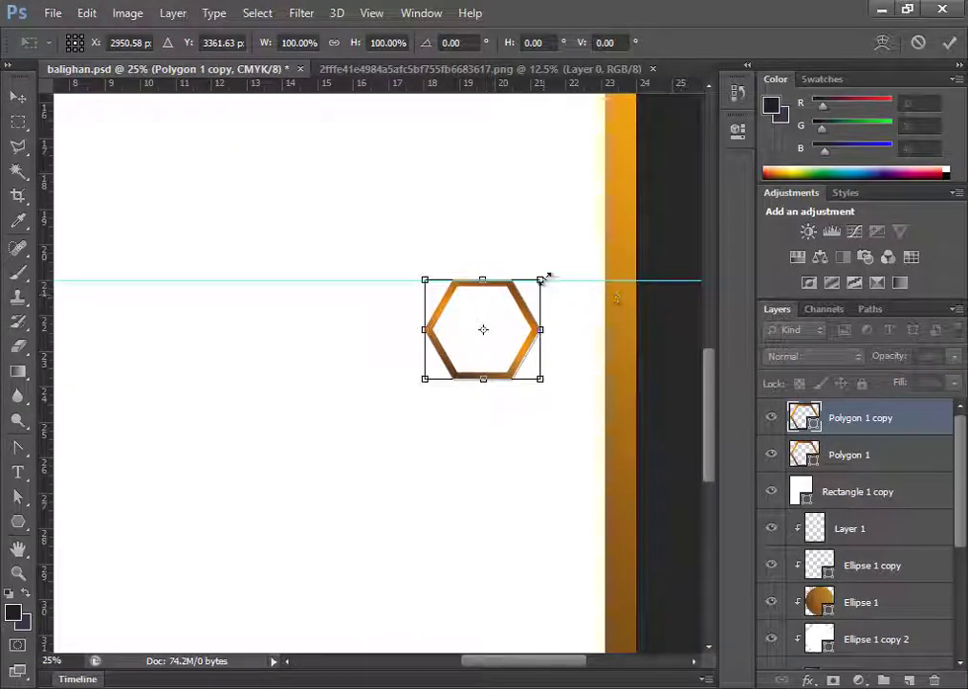
pyautogui.moveTo(539, 279); pyautogui.dragTo(483, 330)
pyautogui.press('Return')
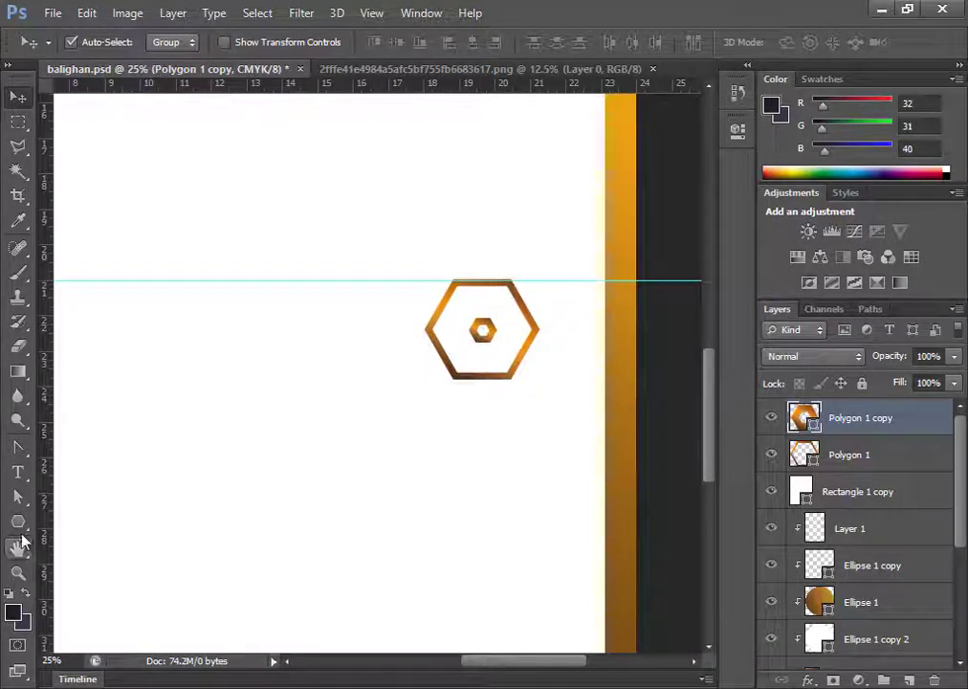
# Remove the small inner hexagon's stroke and fill it with solid golden brown.
pyautogui.click(18, 522)
pyautogui.click(240, 43)
pyautogui.click(197, 82)
pyautogui.click(172, 43)
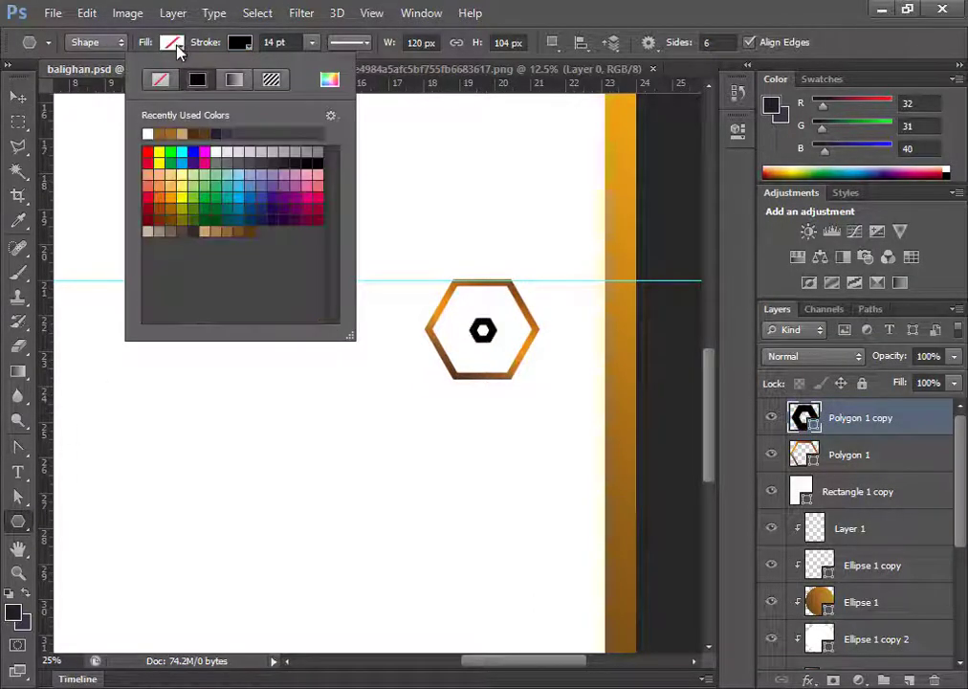
pyautogui.click(241, 46)
pyautogui.click(241, 43)
pyautogui.click(160, 79)
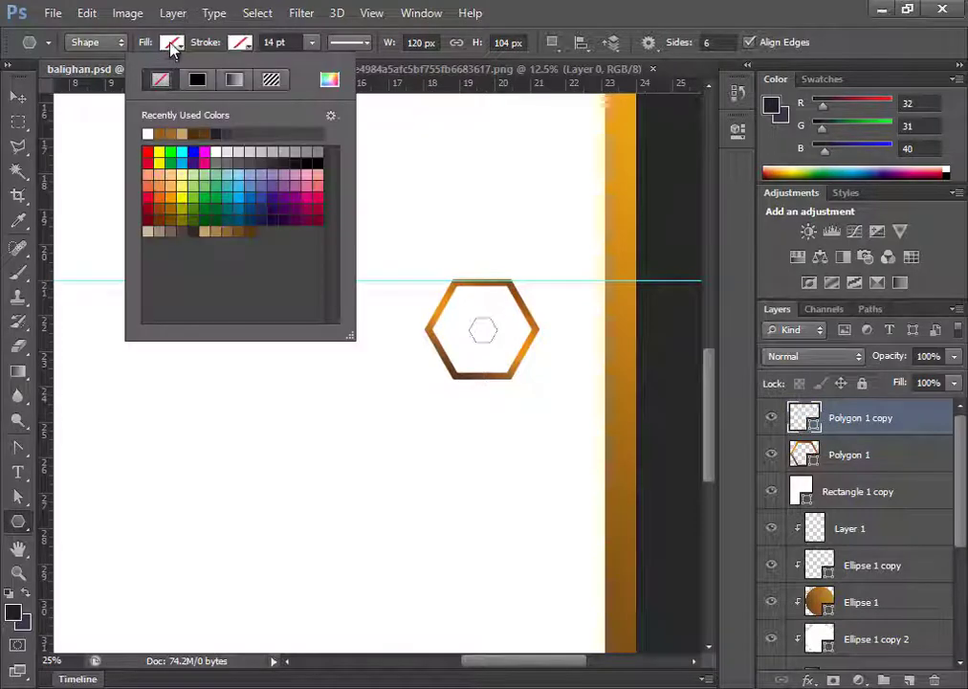
pyautogui.click(172, 45)
pyautogui.click(98, 132)
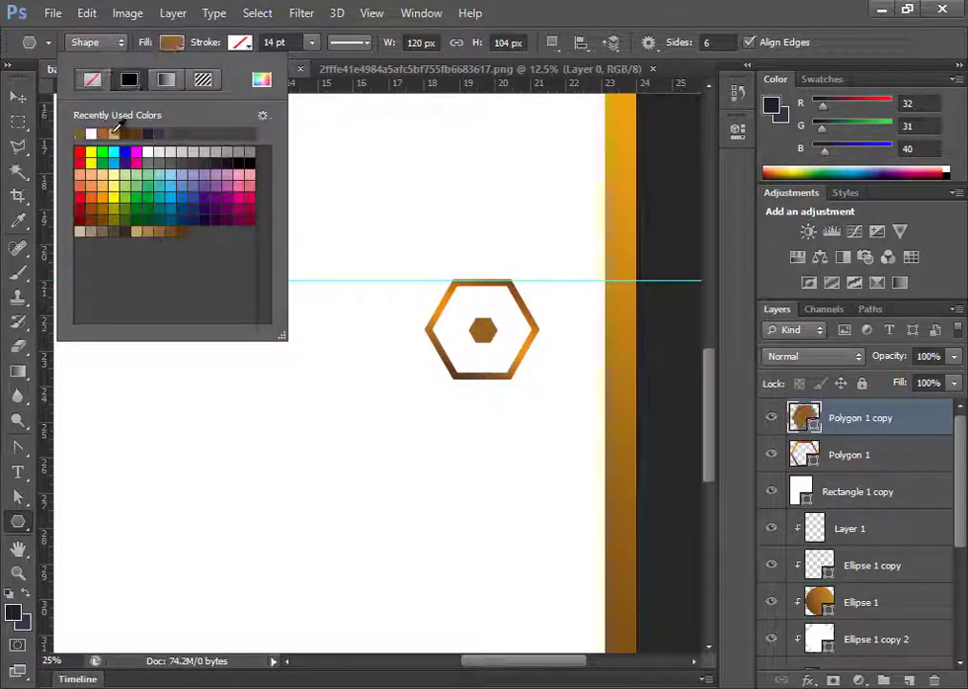
# Select both hexagon layers and scale them down together.
pyautogui.press('v')
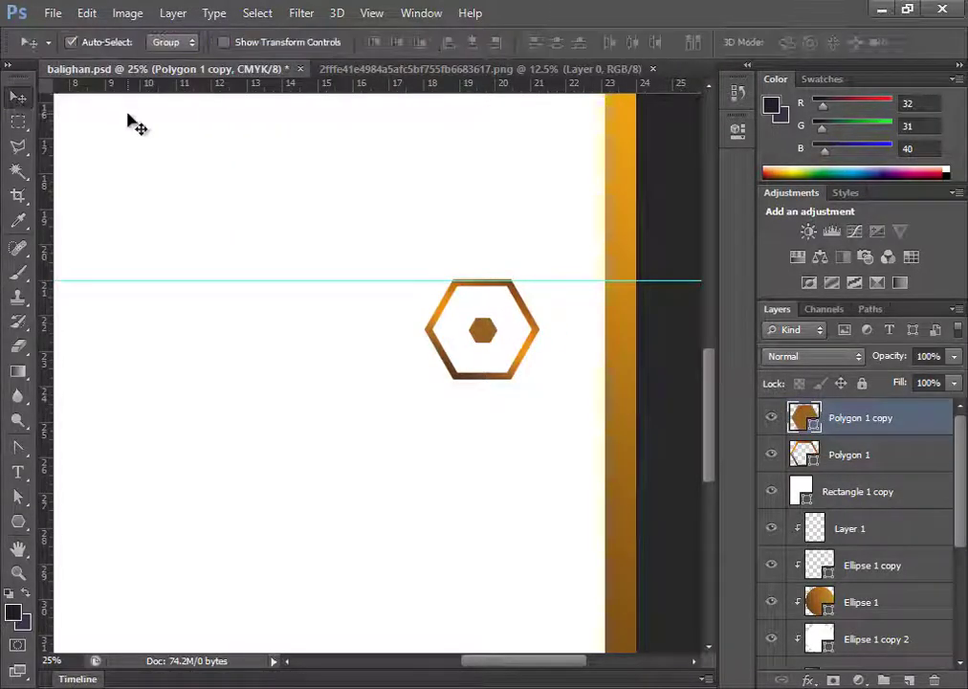
pyautogui.keyDown('shift'); pyautogui.click(835, 456); pyautogui.keyUp('shift')
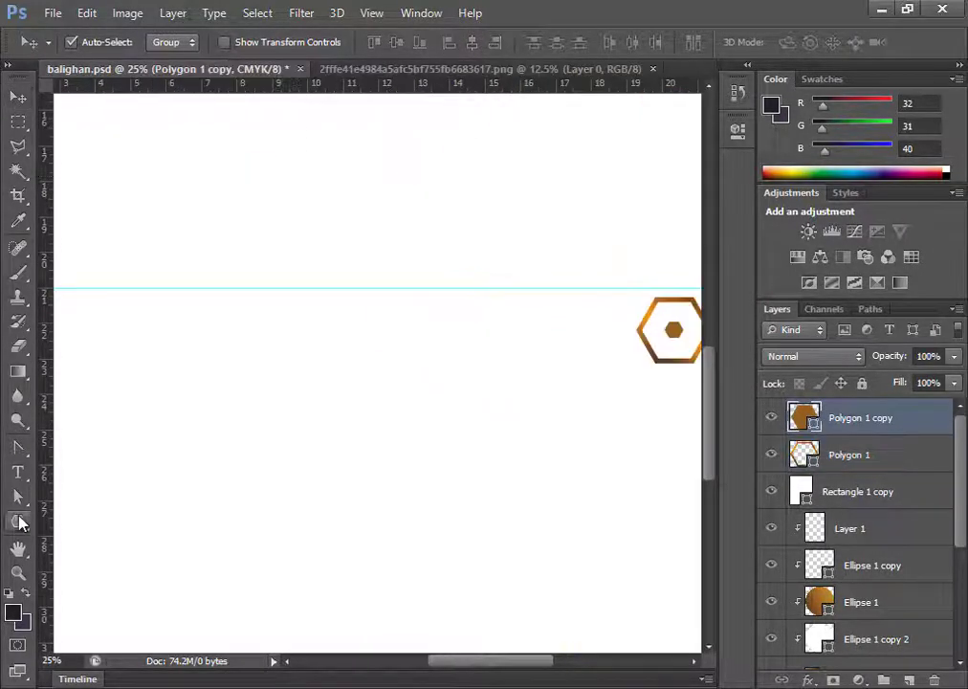
# Draw a white-filled rectangle about 1164 × 272 px extending left from the hexagon's flat top and bottom edges.
pyautogui.rightClick(18, 521)
pyautogui.click(82, 520)
pyautogui.click(909, 679)
pyautogui.moveTo(657, 297); pyautogui.dragTo(383, 361)
pyautogui.click(171, 42)
pyautogui.click(80, 133)
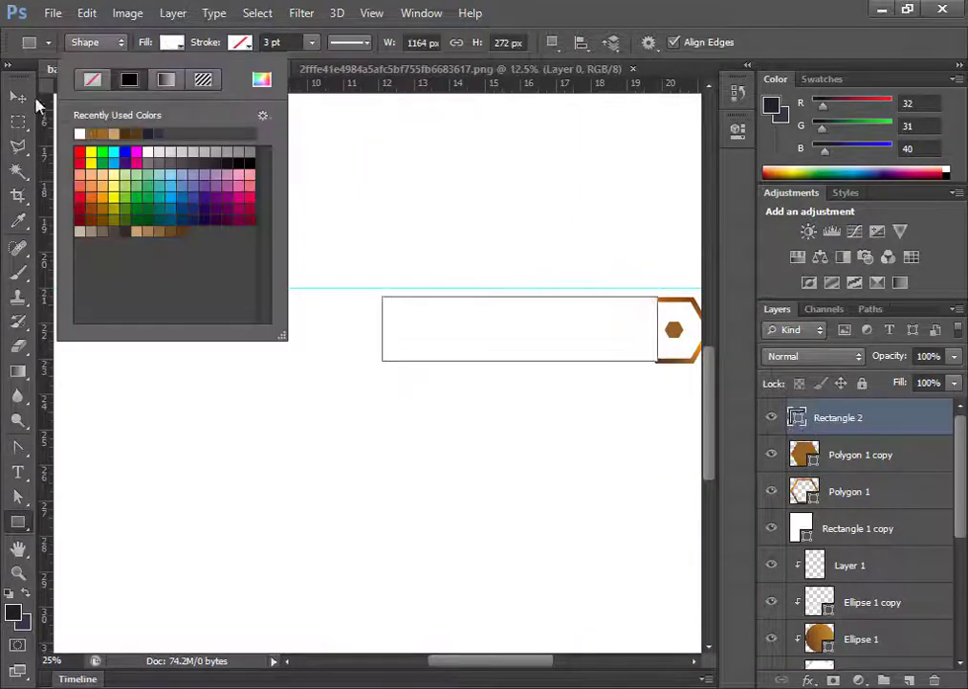
# Outline the white rectangle with a solid dark 3 pt stroke.
pyautogui.click(18, 97)
pyautogui.press('u')
pyautogui.click(239, 42)
pyautogui.click(216, 134)
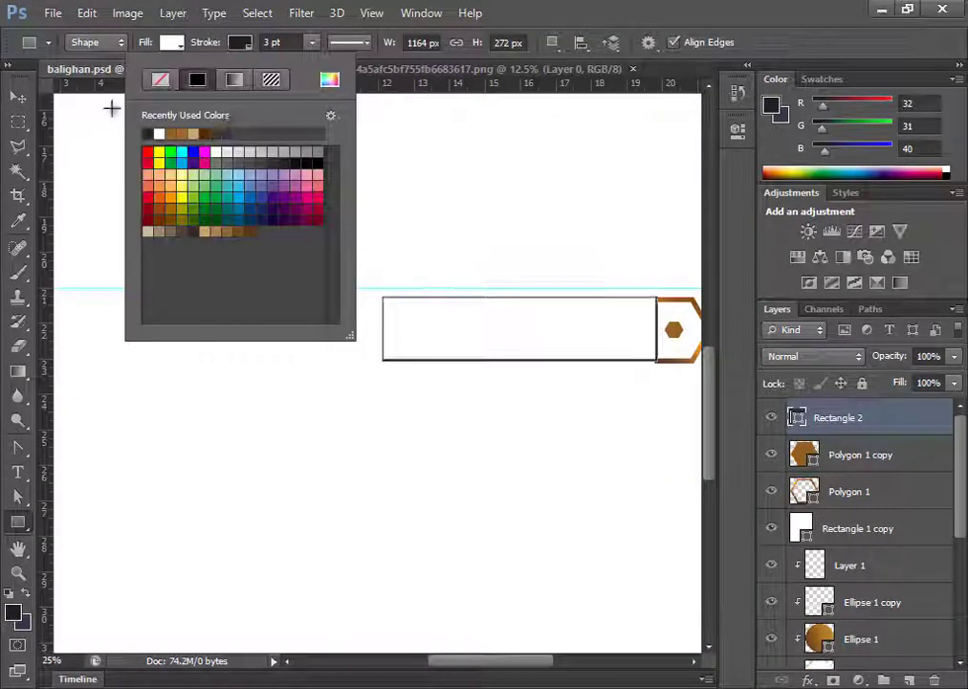
pyautogui.click(18, 97)
# Stretch the rectangle's bottom edge down slightly to a height of 280 px to match the hexagon.
pyautogui.scroll(1, 416, 354)
pyautogui.moveTo(361, 421); pyautogui.dragTo(135, 447)
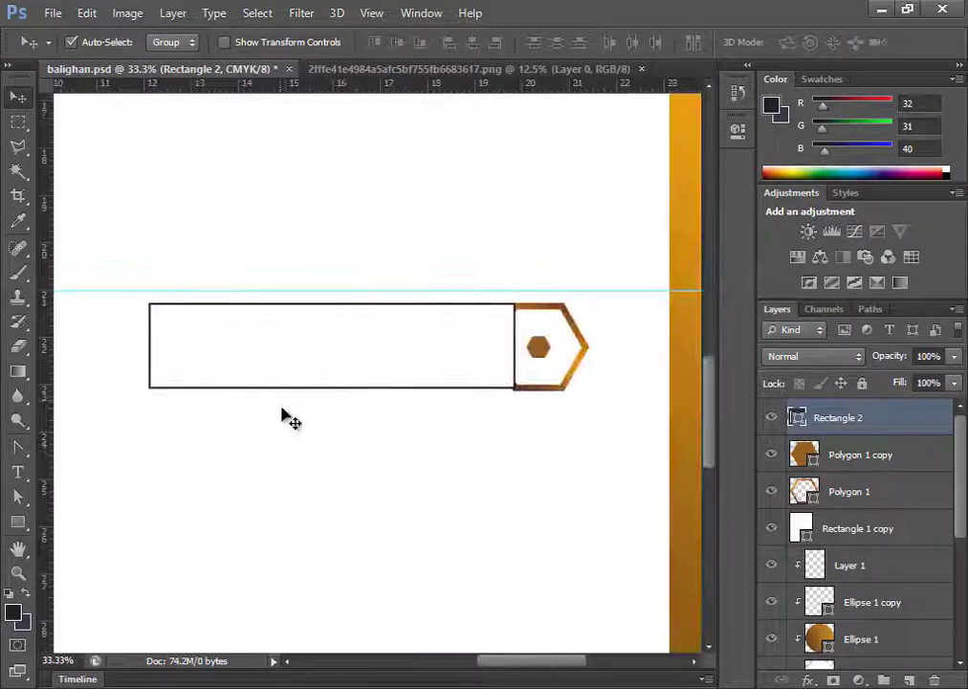
pyautogui.hotkey('ctrl', 't')
pyautogui.moveTo(331, 388); pyautogui.dragTo(331, 390)
pyautogui.press('Return')
# Duplicate the rectangle and narrow the copy to a 24 px wide strip at its left end.
pyautogui.hotkey('ctrl', 'j')
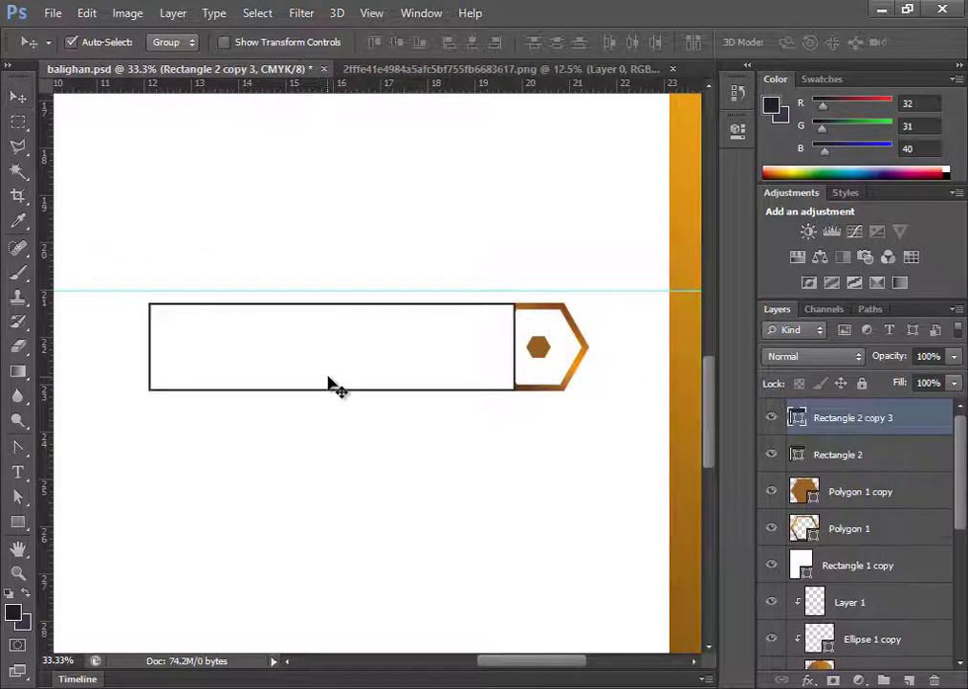
pyautogui.hotkey('ctrl', 't')
pyautogui.moveTo(514, 346); pyautogui.dragTo(155, 345)
pyautogui.press('Return')
# Remove the narrow strip's stroke and fill it with the brown sampled from the hexagon's outline.
pyautogui.click(19, 522)
pyautogui.click(240, 42)
pyautogui.click(160, 82)
pyautogui.click(172, 42)
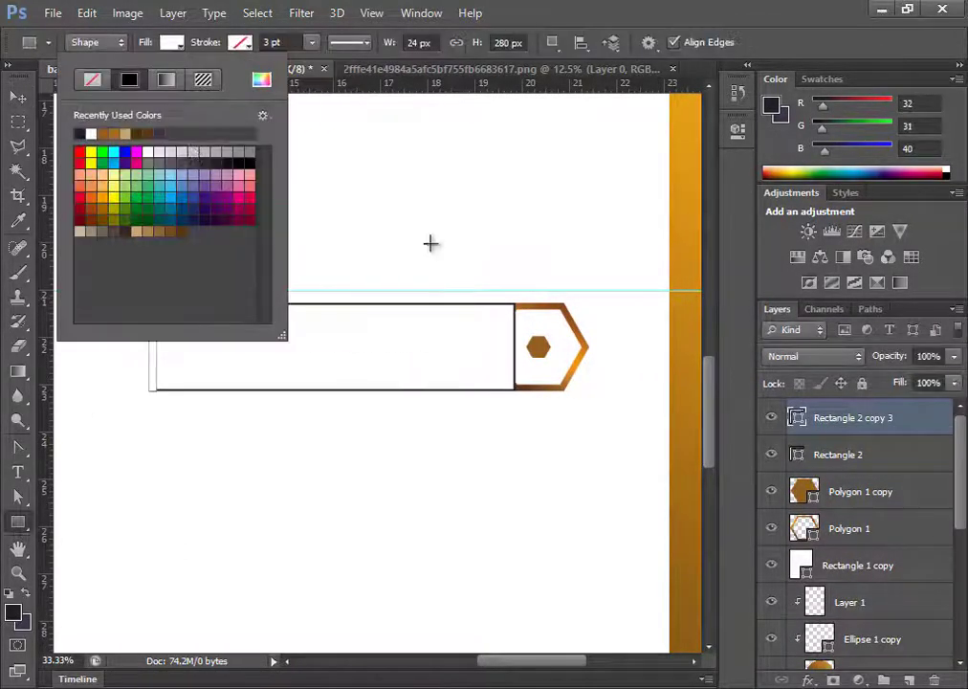
pyautogui.click(262, 80)
pyautogui.click(562, 304)
pyautogui.click(886, 371)
pyautogui.click(18, 97)
# Select the white rectangle and set its stroke to a solid dark color.
pyautogui.click(278, 334)
pyautogui.click(19, 522)
pyautogui.click(240, 43)
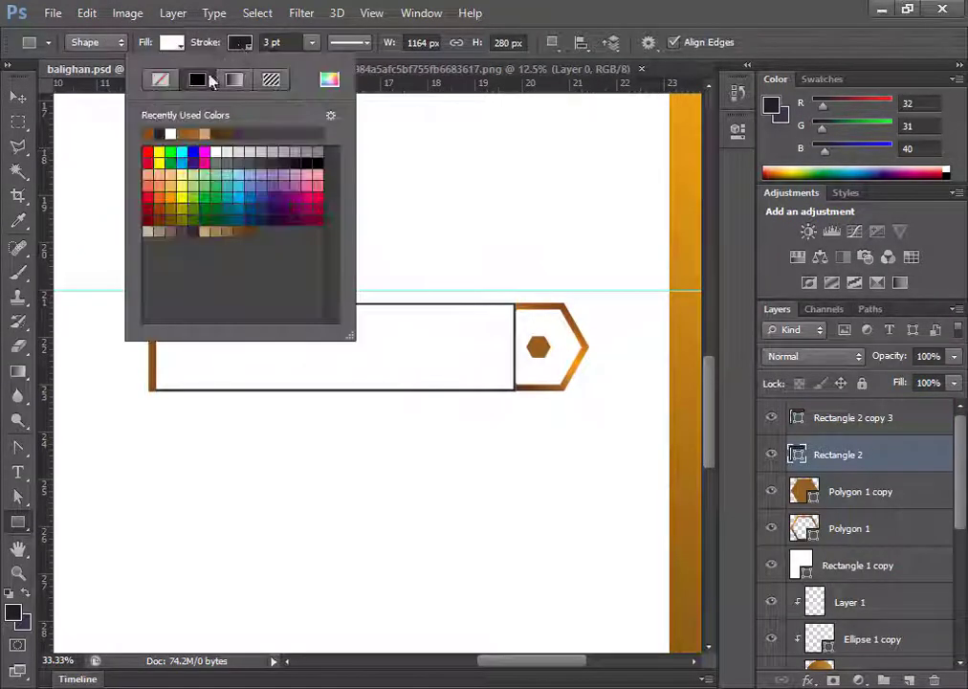
pyautogui.click(197, 80)
# Draw a wide, flat dark ellipse on a new layer across the rectangle's bottom edge and group it into its own layer.
pyautogui.click(25, 528)
pyautogui.rightClick(24, 528)
pyautogui.click(77, 555)
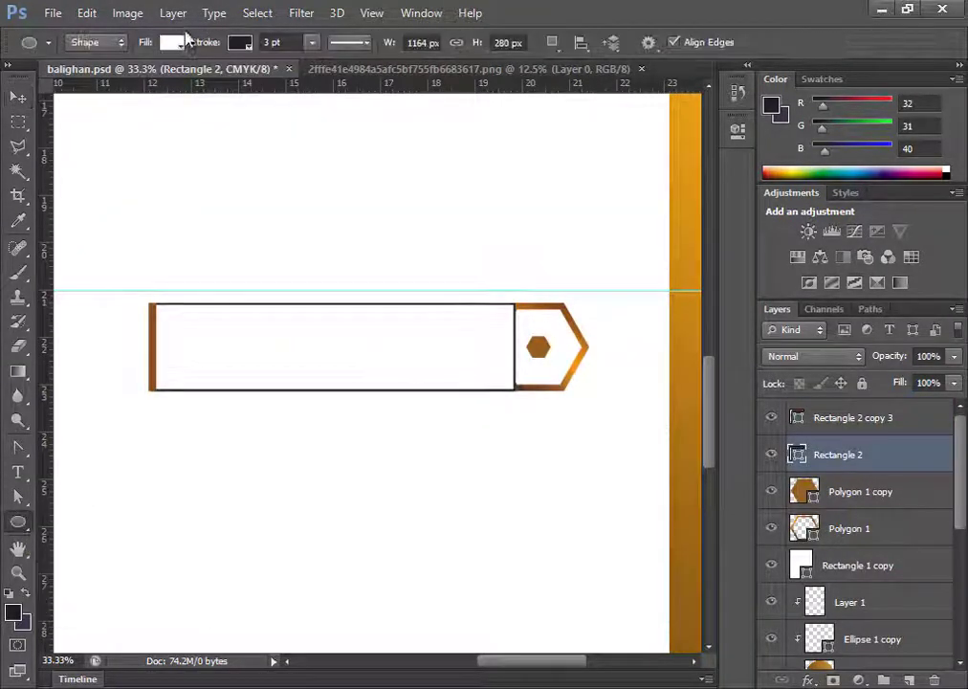
pyautogui.click(908, 678)
pyautogui.moveTo(218, 387); pyautogui.dragTo(443, 413)
pyautogui.hotkey('ctrl', 'g')
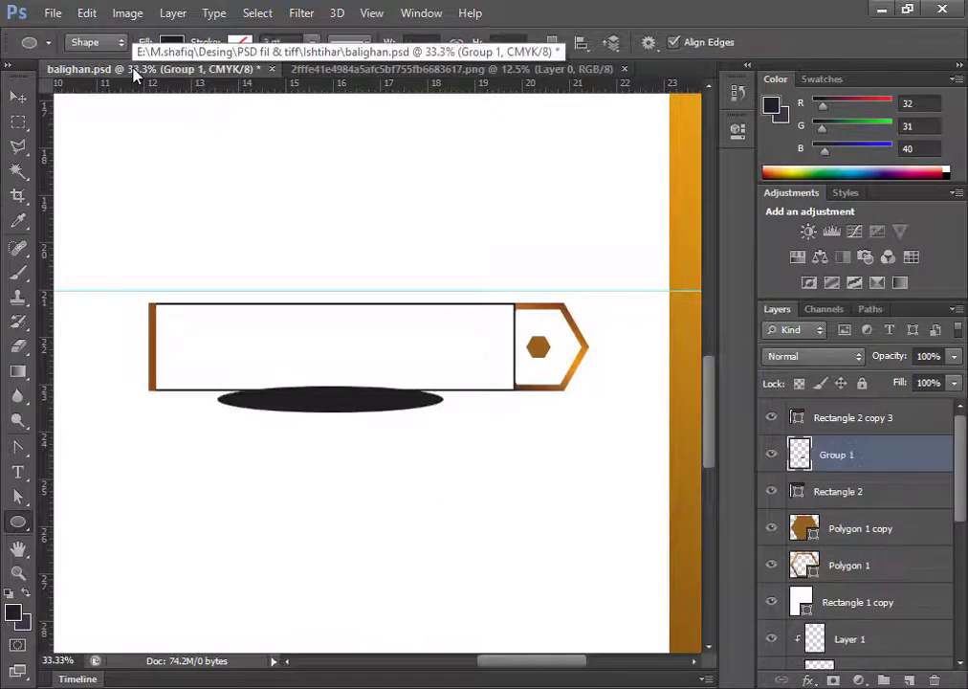
pyautogui.click(301, 12)
pyautogui.moveTo(316, 130)
pyautogui.click(543, 270)
pyautogui.moveTo(373, 446); pyautogui.dragTo(436, 445)
pyautogui.click(588, 177)
# Soften the dark ellipse into a diffuse shadow with a strong Gaussian Blur.
pyautogui.click(298, 14)
pyautogui.moveTo(407, 132)
pyautogui.click(543, 256)
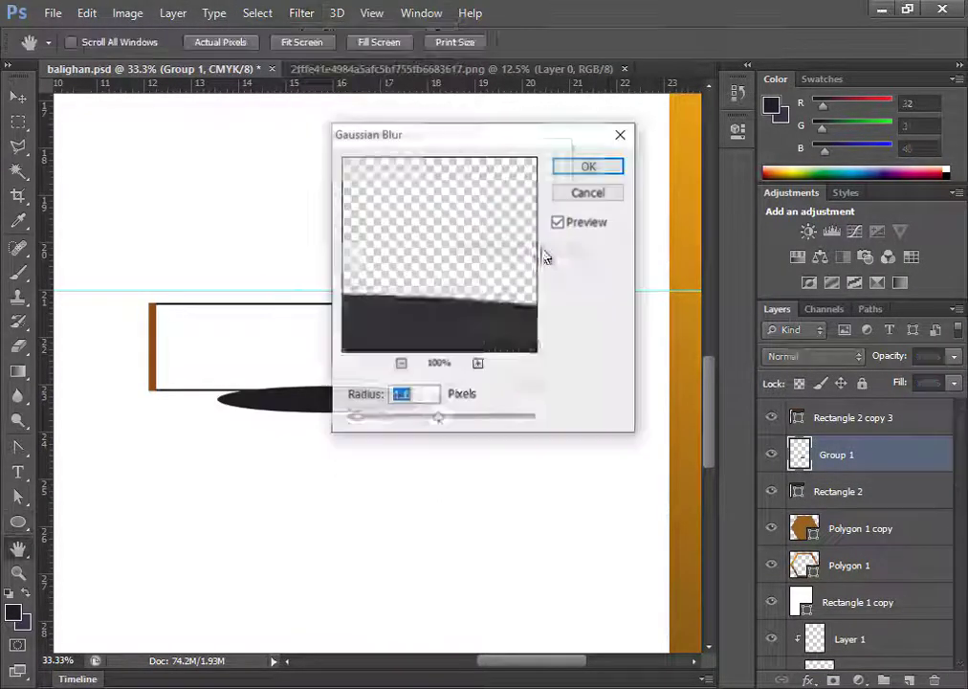
pyautogui.moveTo(375, 418); pyautogui.dragTo(453, 417)
pyautogui.click(586, 167)
# Apply a Motion Blur to the shadow at a 0° angle with a distance of 688 pixels.
pyautogui.click(302, 13)
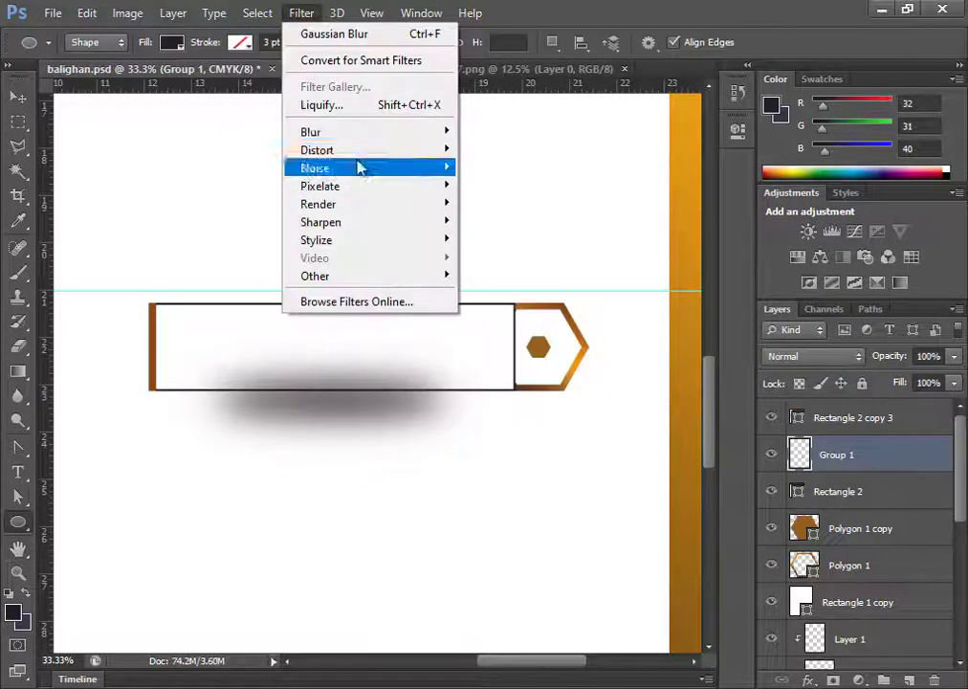
pyautogui.moveTo(315, 134)
pyautogui.click(542, 271)
pyautogui.moveTo(410, 451); pyautogui.dragTo(466, 455)
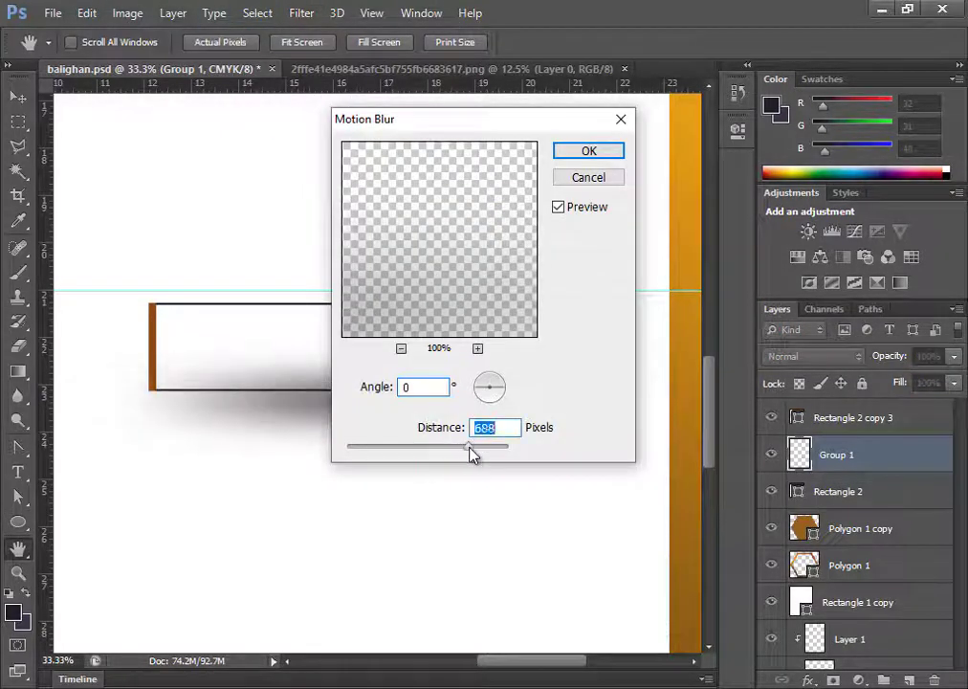
pyautogui.press('Return')
# Place the shadow layer behind the white rectangle and shrink and position it just under the rectangle's bottom edge.
pyautogui.click(21, 100)
pyautogui.hotkey('ctrl', '[')
pyautogui.hotkey('ctrl', 't')
pyautogui.moveTo(109, 456); pyautogui.dragTo(164, 439)
pyautogui.moveTo(361, 421); pyautogui.dragTo(348, 421)
pyautogui.moveTo(353, 440); pyautogui.dragTo(353, 426)
pyautogui.press('Return')
# Remove the stroke from the white rectangle.
pyautogui.click(335, 373)
pyautogui.press('u')
pyautogui.click(240, 42)
pyautogui.click(159, 78)
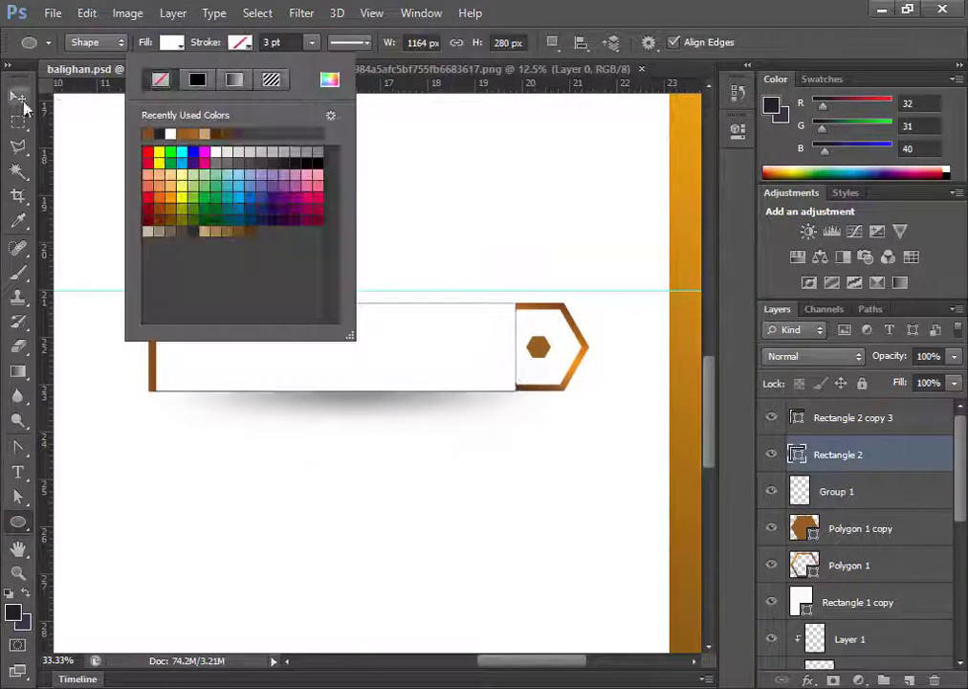
# Move both hexagon layers to the top of the layer stack, above the rectangle and strip.
pyautogui.click(20, 98)
pyautogui.click(838, 532)
pyautogui.keyDown('shift'); pyautogui.click(847, 564); pyautogui.keyUp('shift')
pyautogui.moveTo(851, 546); pyautogui.dragTo(865, 409)
# Widen the shadow layer and stretch it along the white rectangle's bottom edge as far as the hexagon.
pyautogui.click(839, 569)
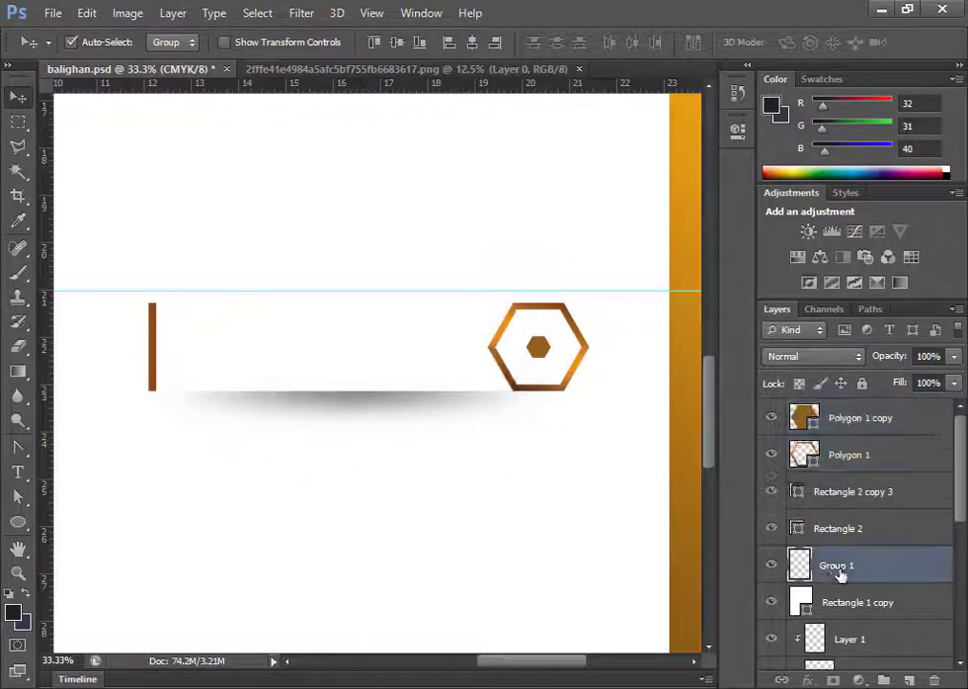
pyautogui.hotkey('ctrl', 't')
pyautogui.moveTo(559, 387); pyautogui.dragTo(593, 379)
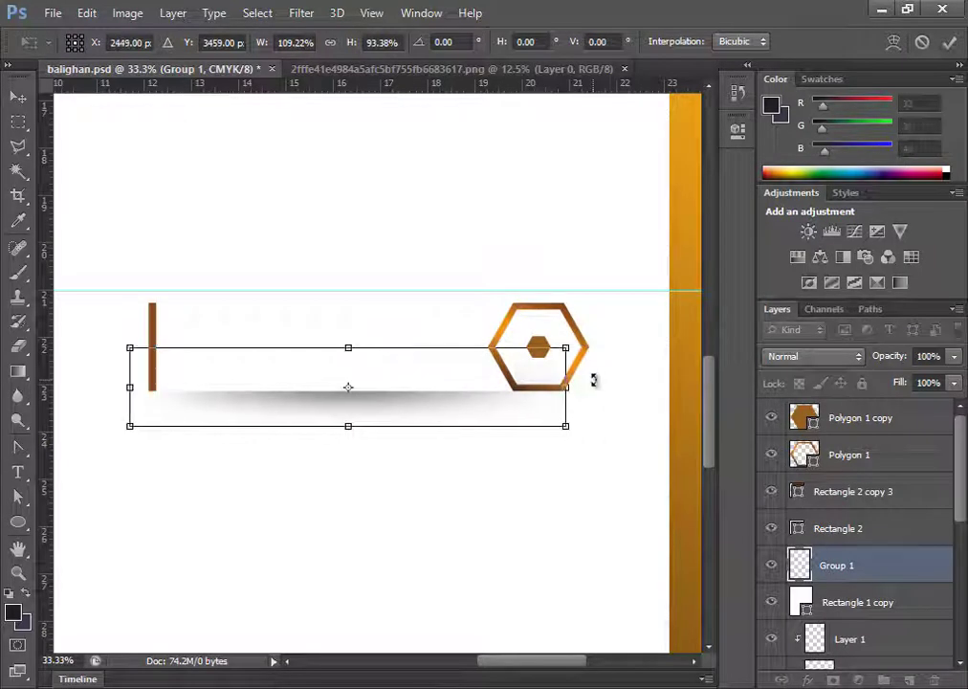
pyautogui.press('Return')
pyautogui.hotkey('ctrl', 't')
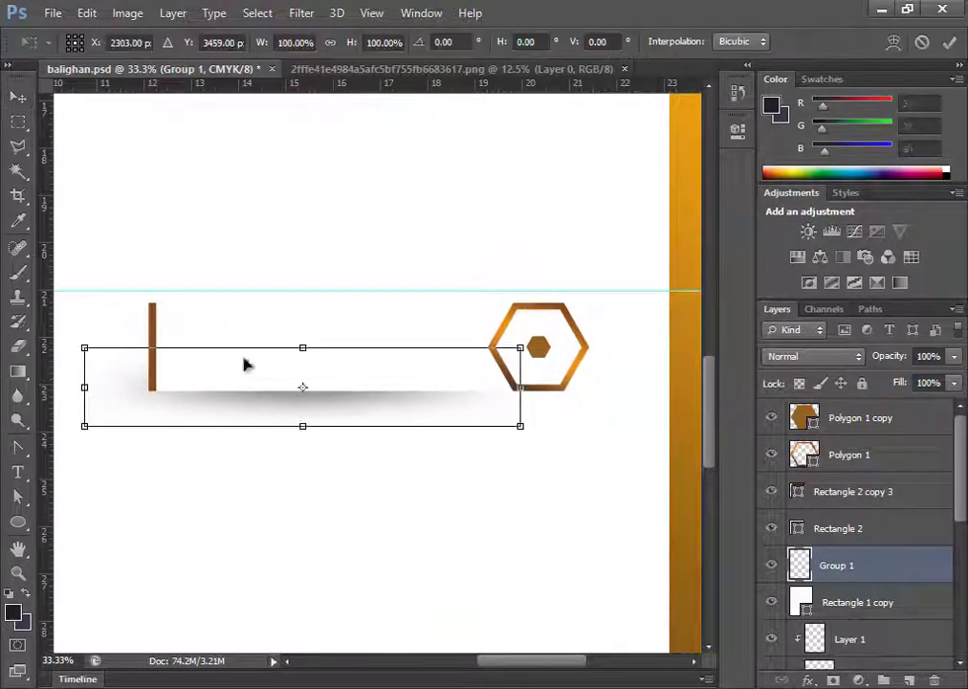
pyautogui.moveTo(98, 323); pyautogui.dragTo(94, 335)
pyautogui.press('Return')
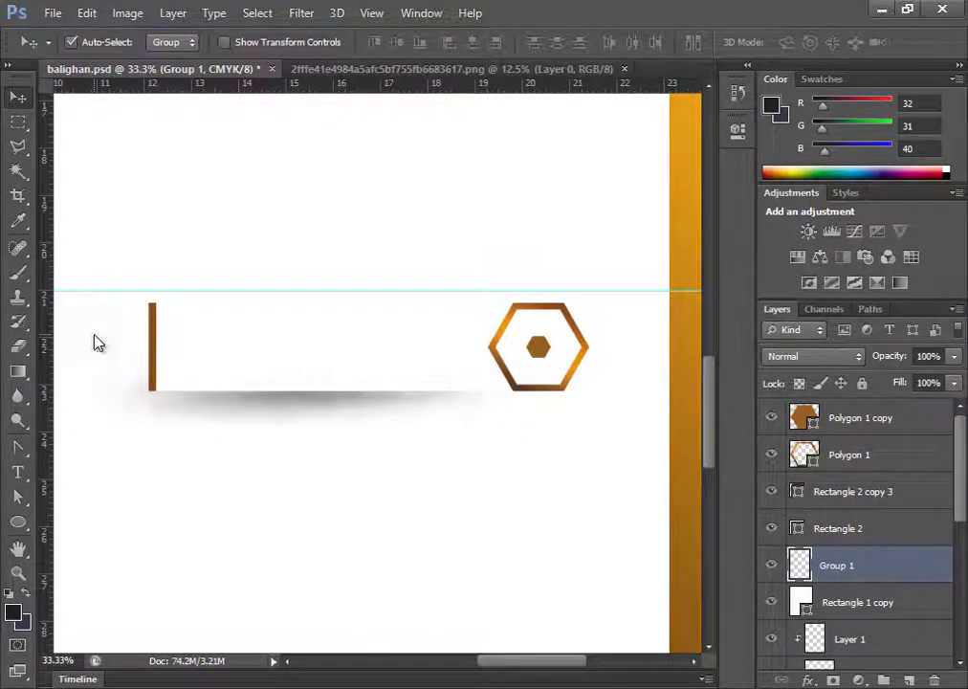
pyautogui.hotkey('ctrl', 't')
pyautogui.moveTo(532, 433); pyautogui.dragTo(586, 448)
pyautogui.press('Return')
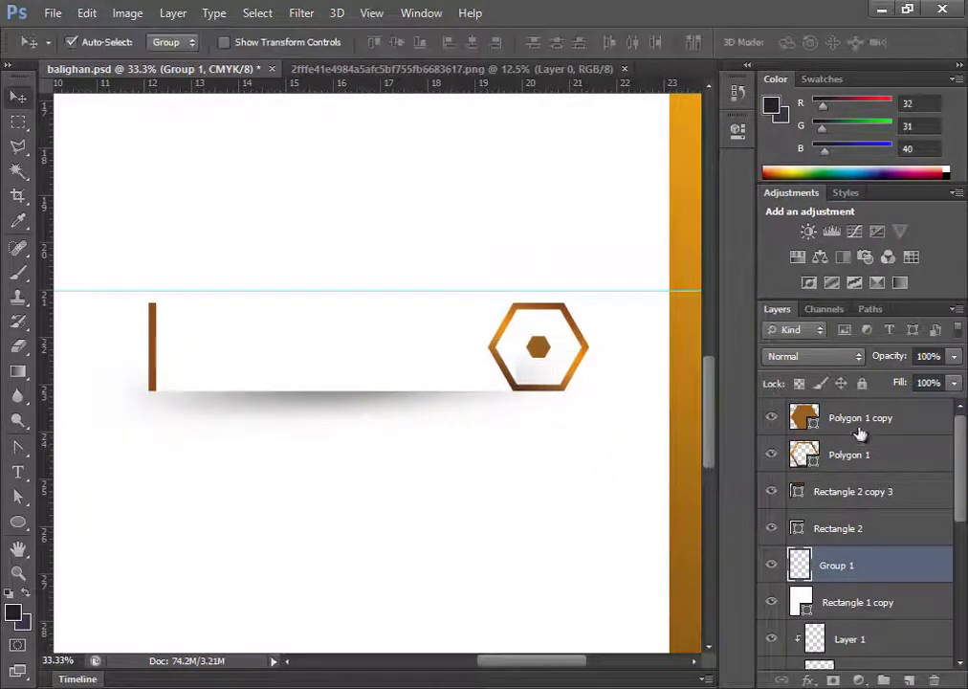
# Group the hexagon, strip, rectangle and shadow layers into one panel group and hide the Rectangle 1 copy layer.
pyautogui.keyDown('shift'); pyautogui.click(857, 428); pyautogui.keyUp('shift')
pyautogui.hotkey('ctrl', 'g')
pyautogui.moveTo(770, 430); pyautogui.dragTo(768, 411)
pyautogui.click(768, 411)
pyautogui.hotkey('ctrl', '-')
pyautogui.hotkey('ctrl', '-')
pyautogui.hotkey('ctrl', '+')
pyautogui.hotkey('ctrl', '+')
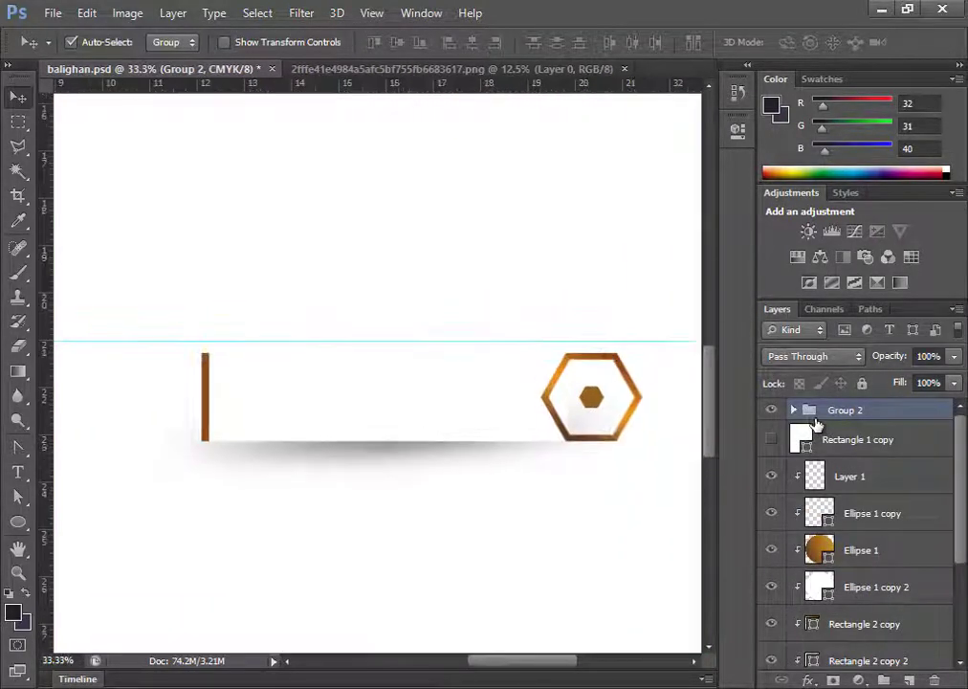
# Save the document, duplicate the panel group and move the copy straight down, leaving a small gap below the original panel.
pyautogui.hotkey('ctrl', 's')
pyautogui.hotkey('ctrl', 'j')
pyautogui.hotkey('shift', 'Down')
pyautogui.hotkey('shift', 'Down')
pyautogui.hotkey('shift', 'Down')
pyautogui.hotkey('shift', 'Down')
pyautogui.hotkey('shift', 'Down')
pyautogui.hotkey('shift', 'Down')
pyautogui.hotkey('shift', 'Down')
pyautogui.hotkey('shift', 'Down')
pyautogui.hotkey('shift', 'Down')
pyautogui.hotkey('shift', 'Down')
pyautogui.hotkey('shift', 'Down')
pyautogui.hotkey('shift', 'Down')
pyautogui.hotkey('shift', 'Down')
pyautogui.hotkey('shift', 'Down')
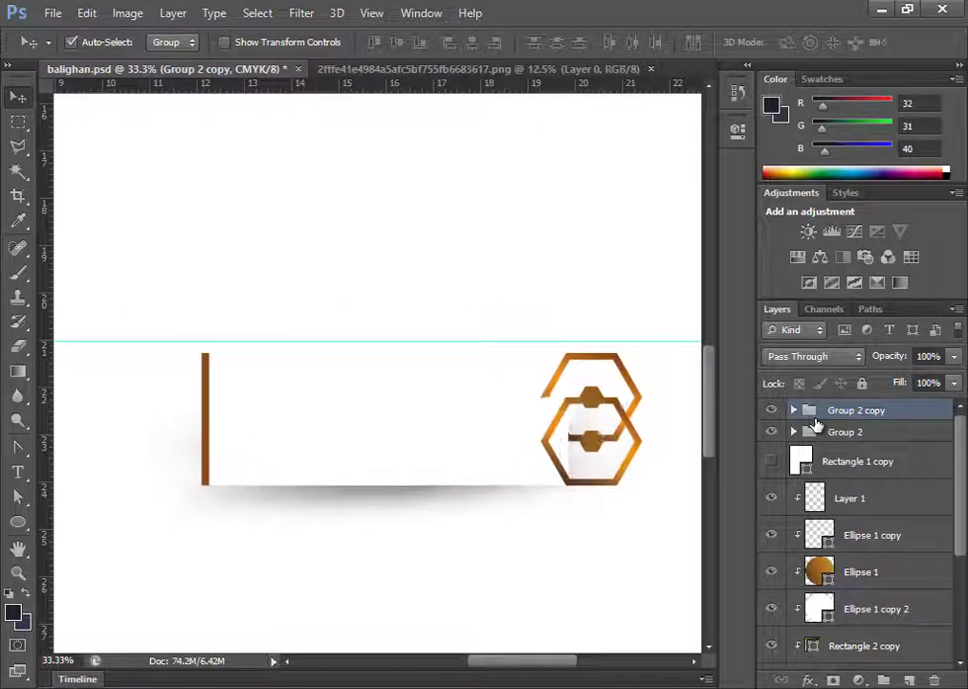
pyautogui.hotkey('shift', 'Down')
pyautogui.hotkey('shift', 'Down')
pyautogui.hotkey('shift', 'Down')
pyautogui.hotkey('shift', 'Down')
pyautogui.hotkey('shift', 'Down')
pyautogui.hotkey('shift', 'Down')
pyautogui.hotkey('shift', 'Down')
pyautogui.hotkey('shift', 'Down')
pyautogui.hotkey('shift', 'Down')
pyautogui.hotkey('shift', 'Down')
pyautogui.hotkey('shift', 'Down')
pyautogui.hotkey('shift', 'Down')
pyautogui.hotkey('shift', 'Down')
pyautogui.hotkey('shift', 'Down')
pyautogui.hotkey('shift', 'Down')
pyautogui.hotkey('shift', 'Down')
pyautogui.hotkey('shift', 'Down')
pyautogui.hotkey('shift', 'Down')
pyautogui.hotkey('shift', 'Down')
pyautogui.hotkey('shift', 'Down')
# Recolour both end stops of the copied panel's hexagon outline gradient to a dark olive brown.
pyautogui.click(793, 409)
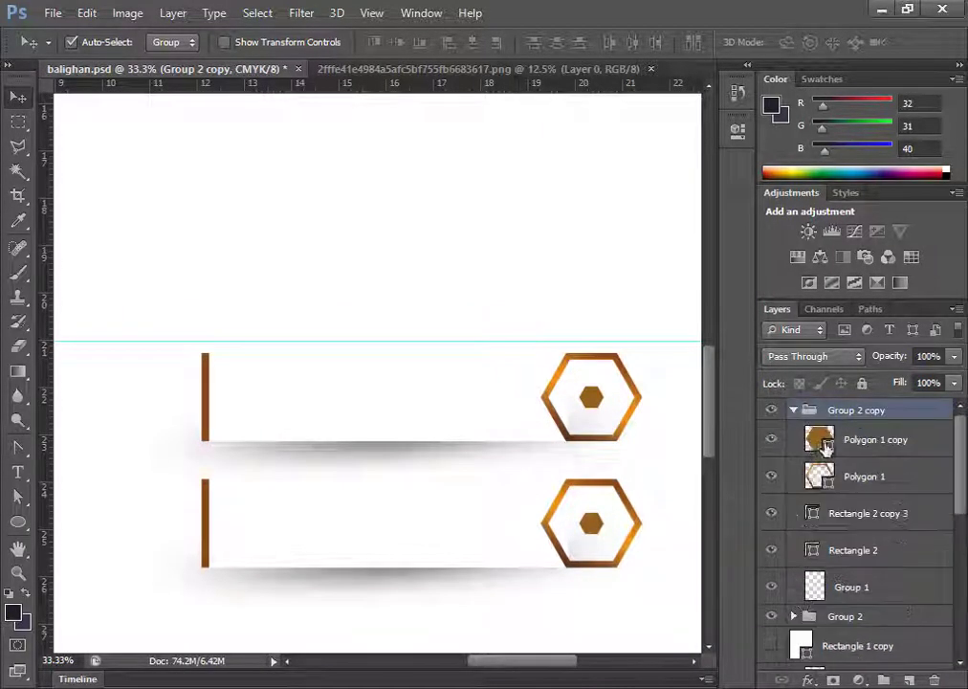
pyautogui.click(825, 475)
pyautogui.press('u')
pyautogui.click(242, 42)
pyautogui.doubleClick(147, 268)
pyautogui.click(702, 579)
pyautogui.click(853, 378)
pyautogui.doubleClick(332, 268)
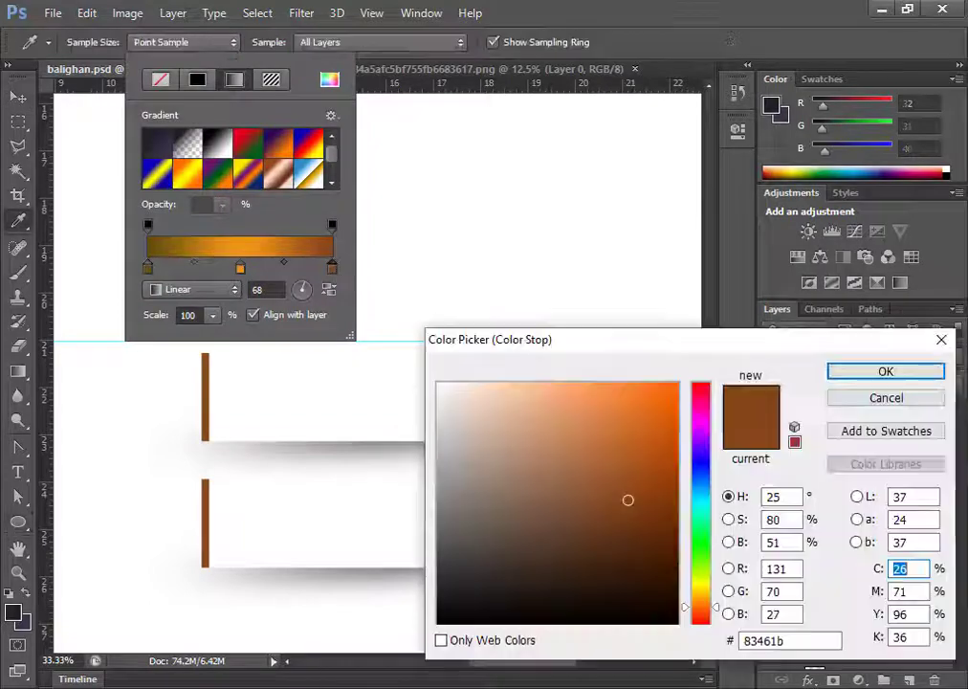
pyautogui.moveTo(683, 343); pyautogui.dragTo(724, 127)
pyautogui.click(571, 563)
pyautogui.click(906, 158)
# Set the middle stop of the copied hexagon outline's gradient to a lighter golden tan.
pyautogui.doubleClick(240, 269)
pyautogui.click(571, 562)
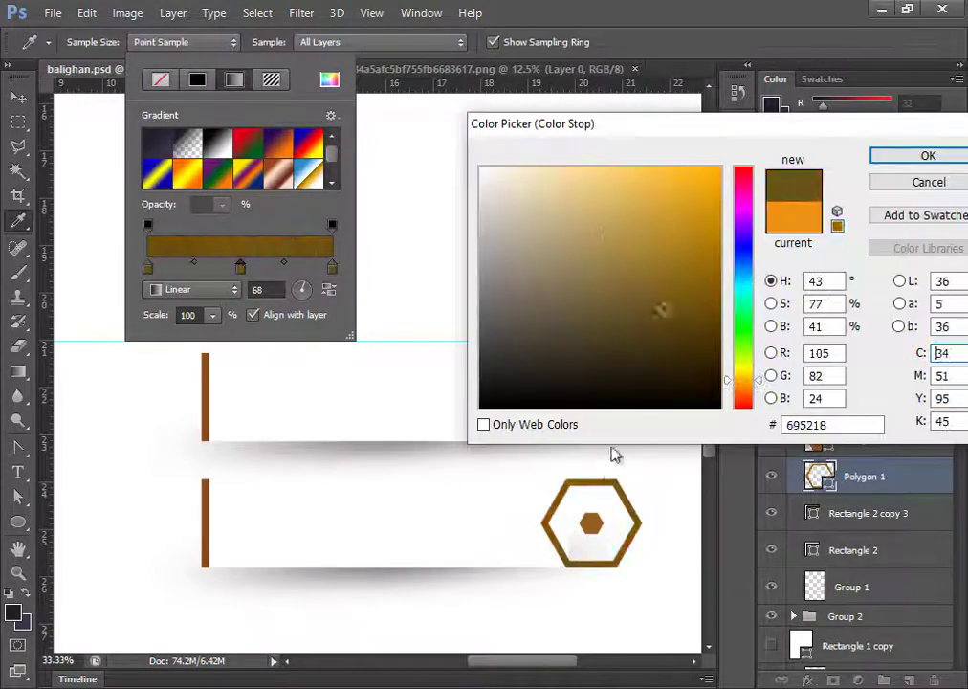
pyautogui.click(602, 234)
pyautogui.click(907, 156)
# Fill the copied panel's small inner hexagon with olive brown #70581d sampled from its outline.
pyautogui.click(864, 440)
pyautogui.click(171, 42)
pyautogui.click(262, 80)
pyautogui.click(609, 482)
pyautogui.click(903, 157)
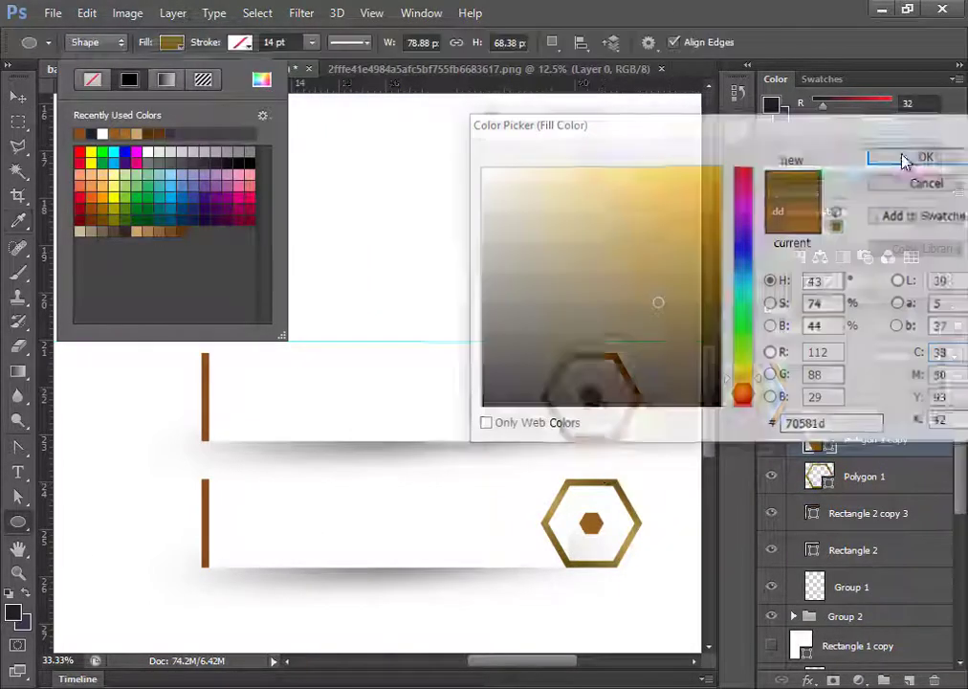
# Fill the copied panel's narrow side strip with the recently used olive brown.
pyautogui.press('v')
pyautogui.click(858, 511)
pyautogui.click(18, 522)
pyautogui.click(171, 42)
pyautogui.click(81, 133)
pyautogui.press('v')
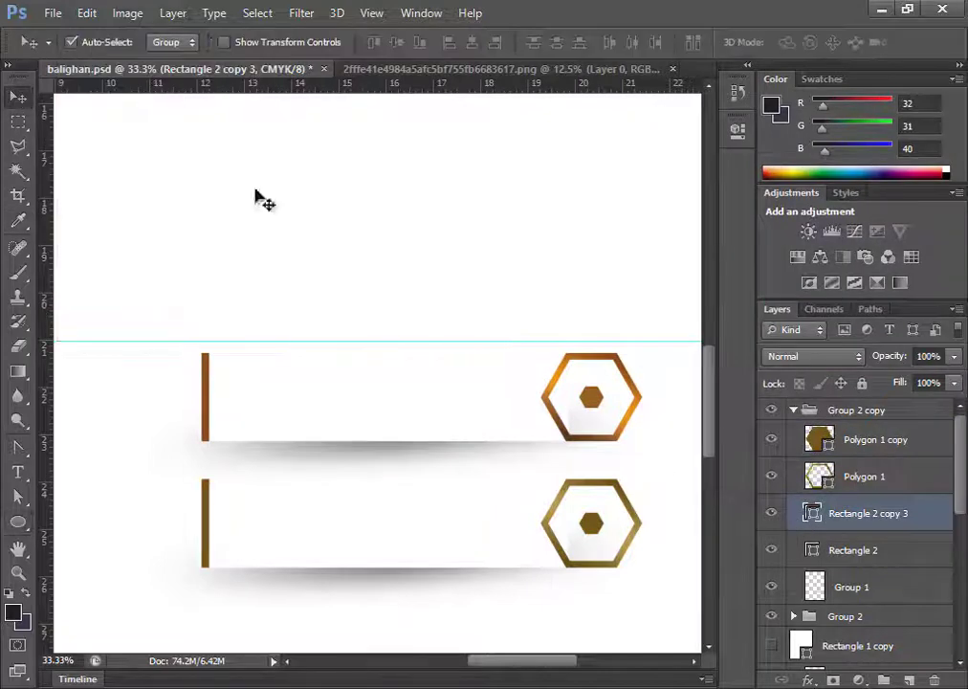
# Copy the scroll ornament above the fourth frame in the left column of the ornaments PNG and paste it into the poster.
pyautogui.hotkey('ctrl', '-')
pyautogui.hotkey('ctrl', '-')
pyautogui.hotkey('ctrl', '-')
pyautogui.click(522, 431)
pyautogui.click(500, 69)
pyautogui.press('m')
pyautogui.moveTo(229, 378); pyautogui.dragTo(313, 418)
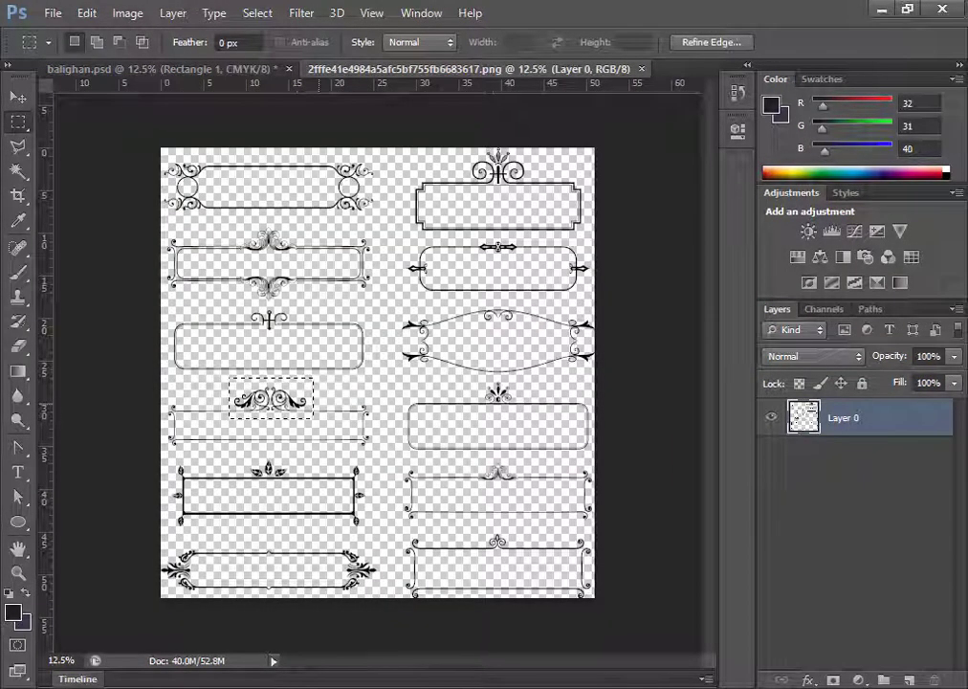
pyautogui.hotkey('ctrl', 'Tab')
pyautogui.hotkey('ctrl', 'v')
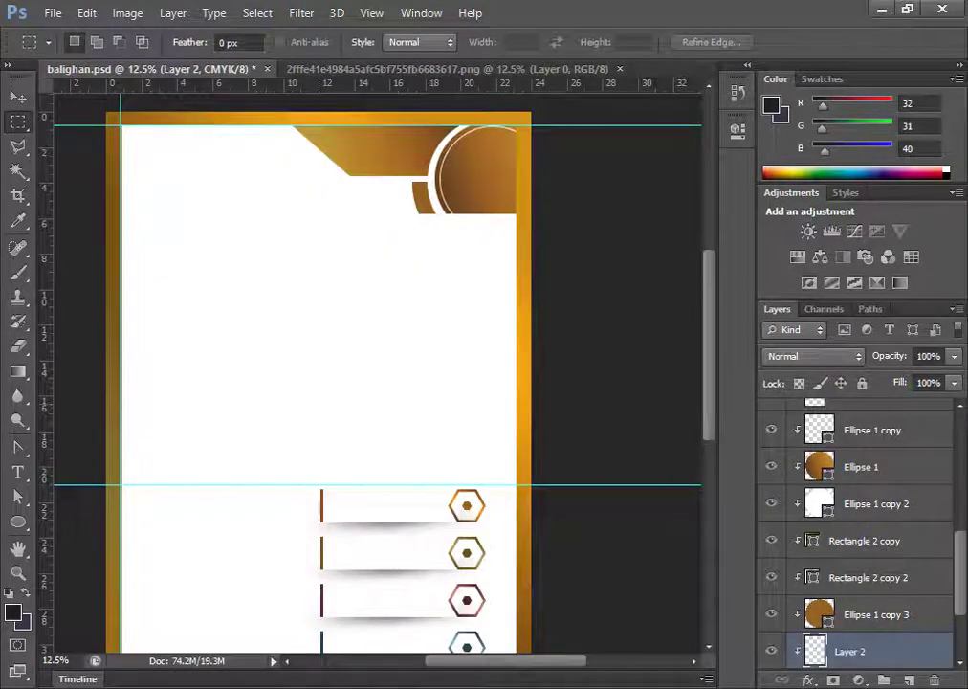
# Bring the pasted ornament to the top of the layer stack and move it to the poster's left side above the horizontal guide.
pyautogui.hotkey('ctrl', 'shift', ']')
pyautogui.hotkey('ctrl', 't')
pyautogui.moveTo(378, 373); pyautogui.dragTo(188, 443)
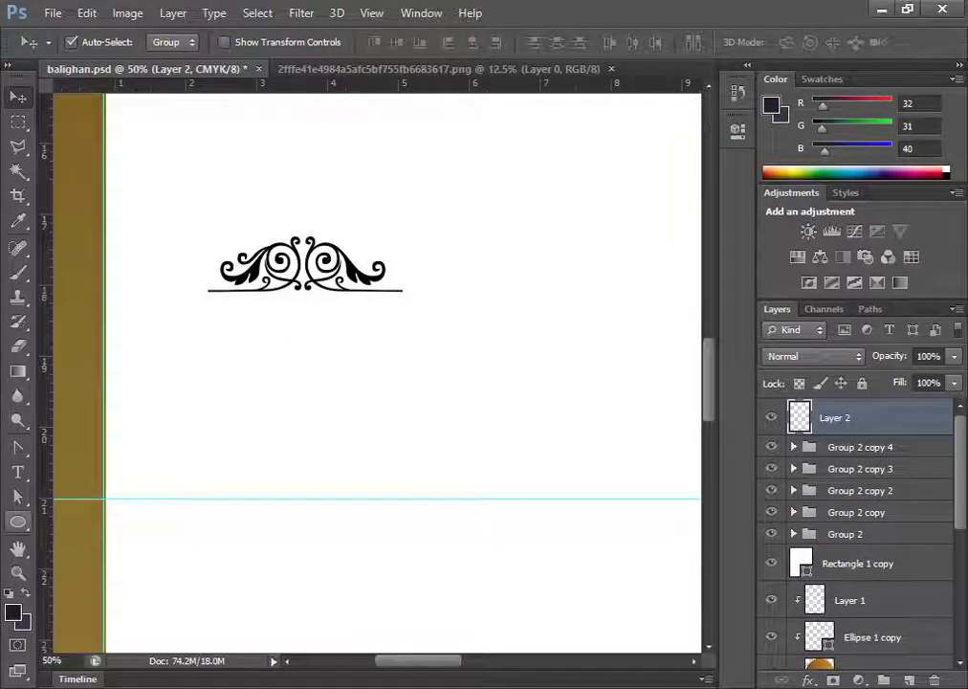
# Draw a rounded rectangle about 646 × 700 px with a 50 px corner radius below the ornament.
pyautogui.click(18, 521)
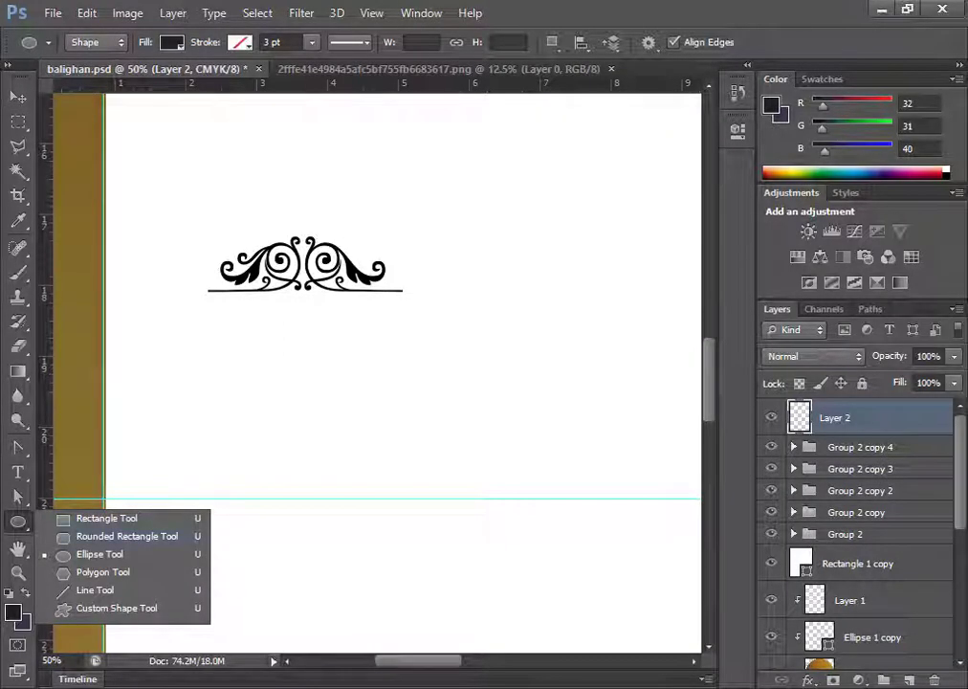
pyautogui.click(127, 536)
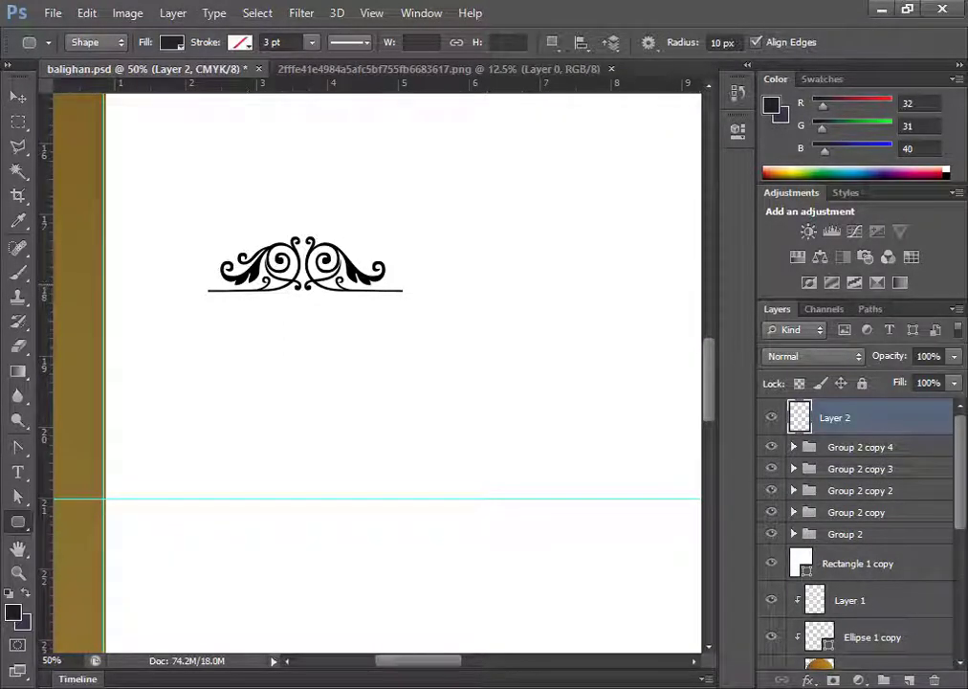
pyautogui.moveTo(162, 289)
pyautogui.mouseDown()
pyautogui.moveTo(510, 664)
pyautogui.moveTo(484, 568)
pyautogui.mouseUp()
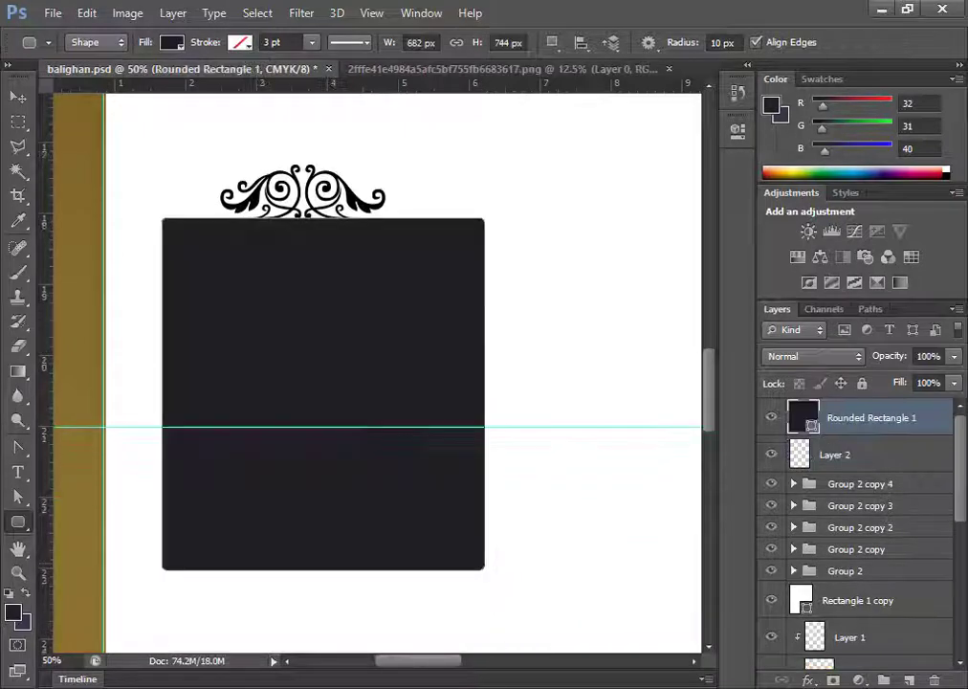
pyautogui.hotkey('ctrl', 'z')
pyautogui.click(733, 43)
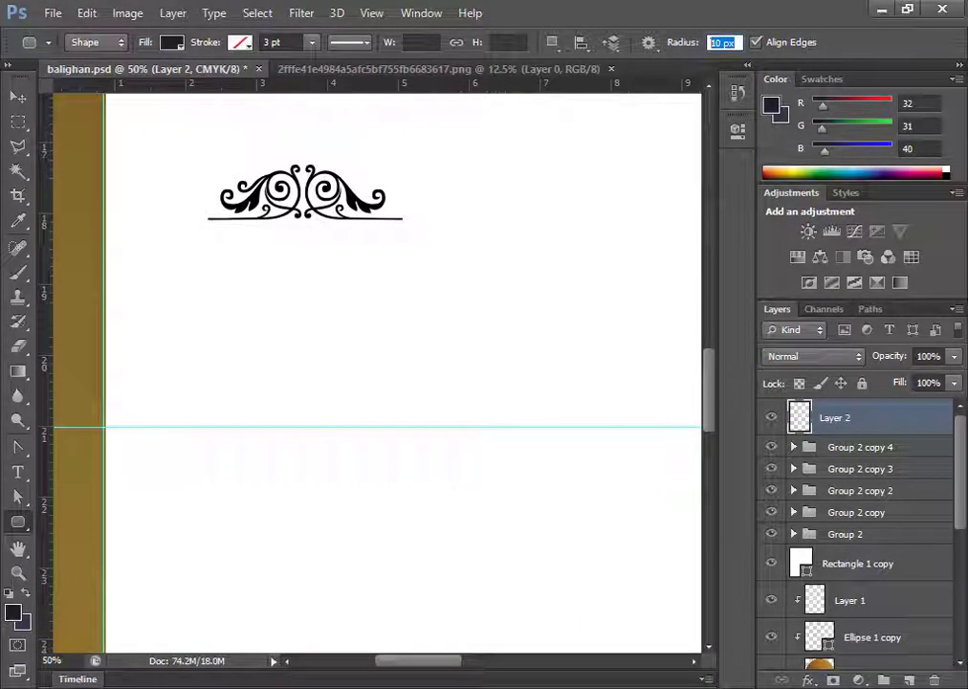
pyautogui.moveTo(168, 246); pyautogui.dragTo(473, 577)
# Remove the rounded rectangle's fill and give it a solid black 3 pt stroke.
pyautogui.click(171, 42)
pyautogui.click(94, 78)
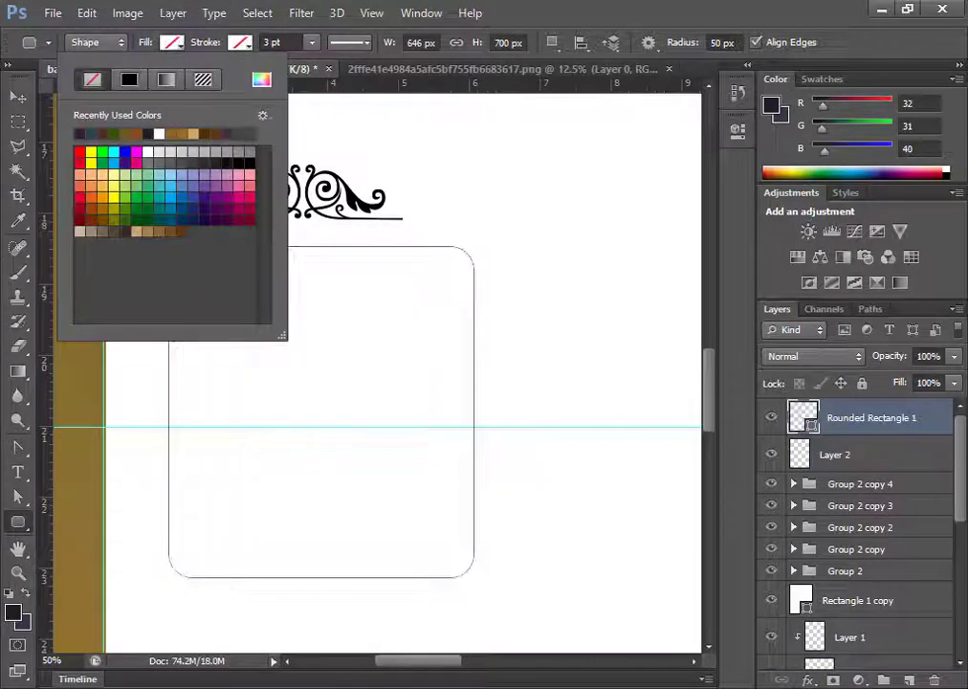
pyautogui.click(239, 42)
pyautogui.click(197, 78)
pyautogui.click(17, 97)
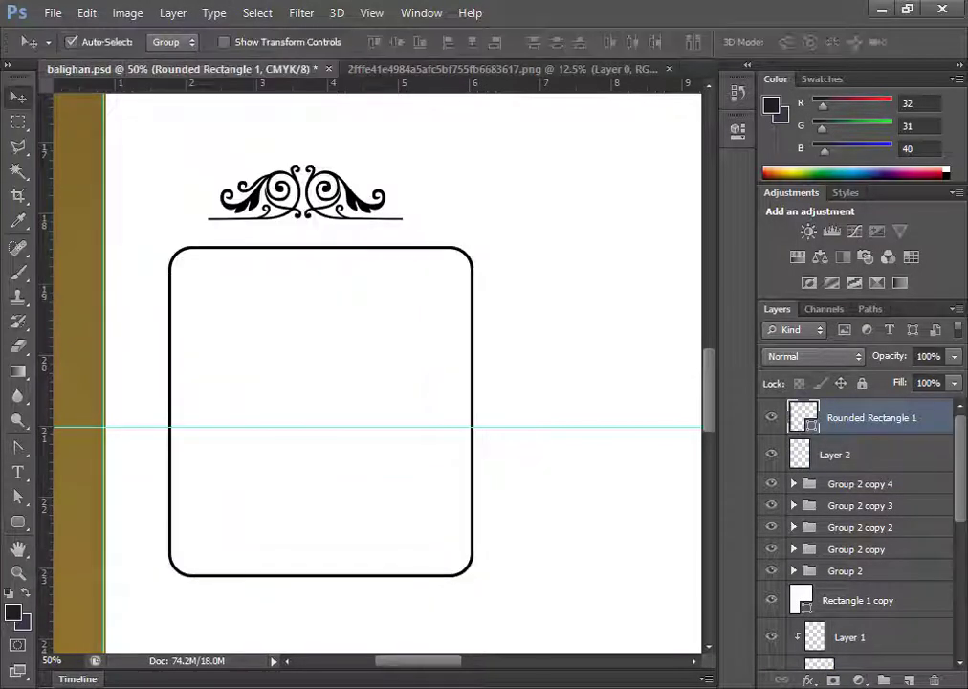
# Enlarge the rounded frame to about 7.3 × 9.7 inches, keeping its upper-left corner in place.
pyautogui.hotkey('ctrl', '-')
pyautogui.scroll(-1, 383, 373)
pyautogui.hotkey('ctrl', 't')
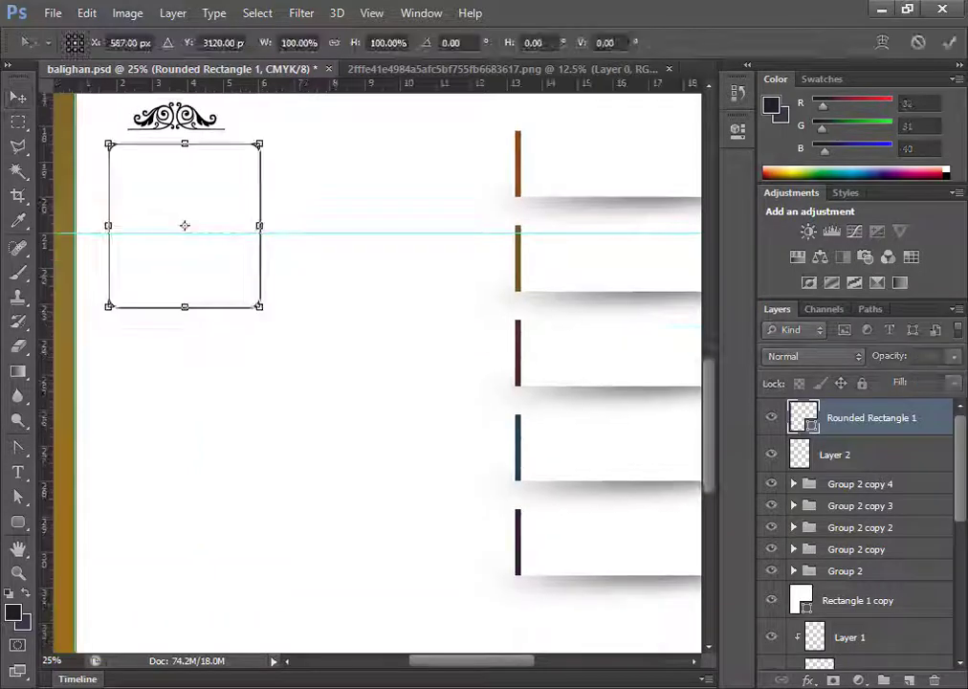
pyautogui.moveTo(259, 307); pyautogui.dragTo(365, 534)
pyautogui.scroll(-3, 365, 534)
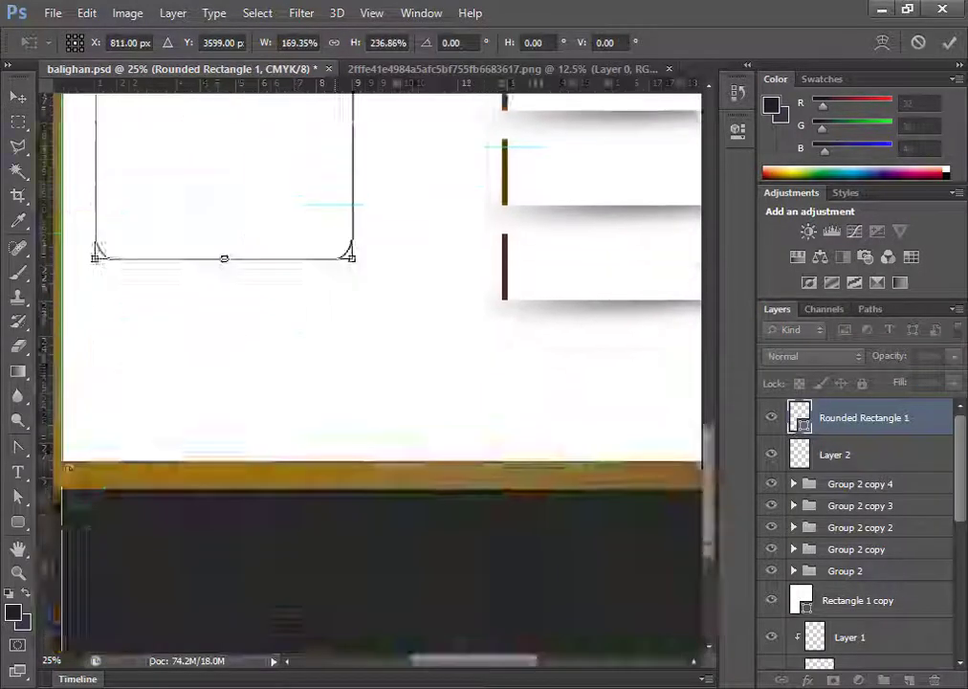
pyautogui.scroll(5, 365, 534)
pyautogui.scroll(-2, 366, 479)
pyautogui.moveTo(230, 525); pyautogui.dragTo(231, 480)
pyautogui.press('Return')
pyautogui.scroll(3, 377, 373)
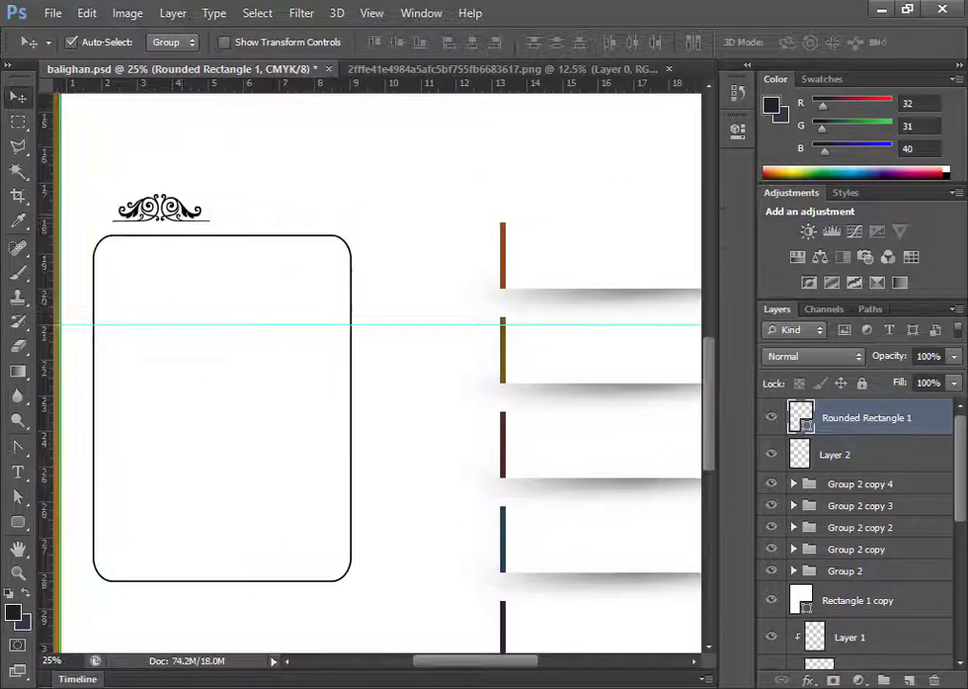
# Move the ornament above the frame's upper-right part and erase the horizontal line along the ornament's base.
pyautogui.moveTo(183, 202)
pyautogui.mouseDown()
pyautogui.moveTo(281, 216)
pyautogui.moveTo(321, 189)
pyautogui.mouseUp()
pyautogui.scroll(2, 162, 158)
pyautogui.click(18, 345)
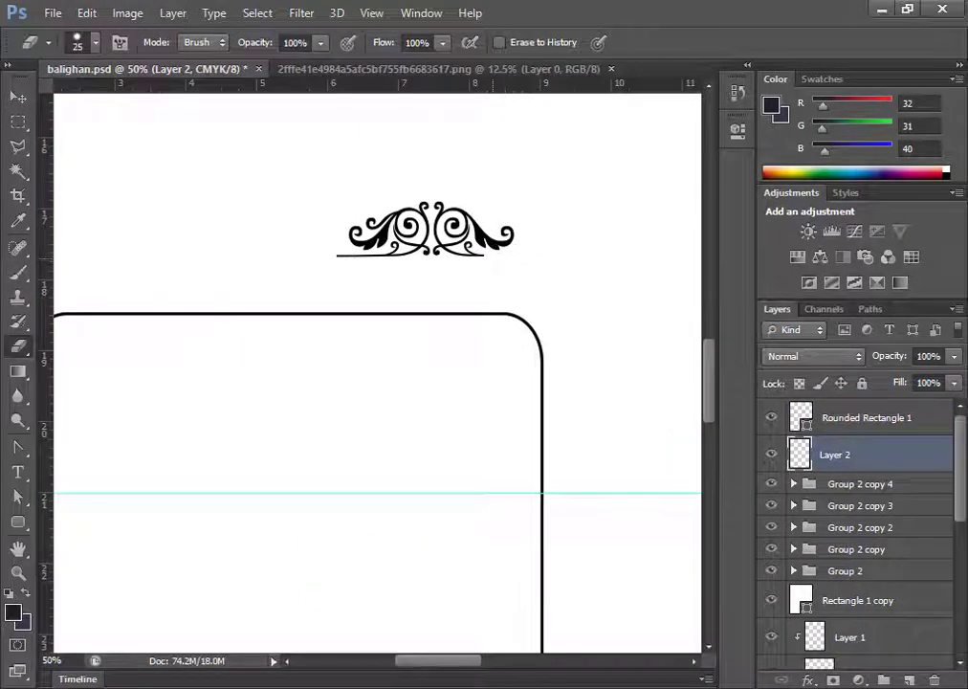
# Select the right half of the ornament with the Polygonal Lasso and move it away from the left half.
pyautogui.press('l')
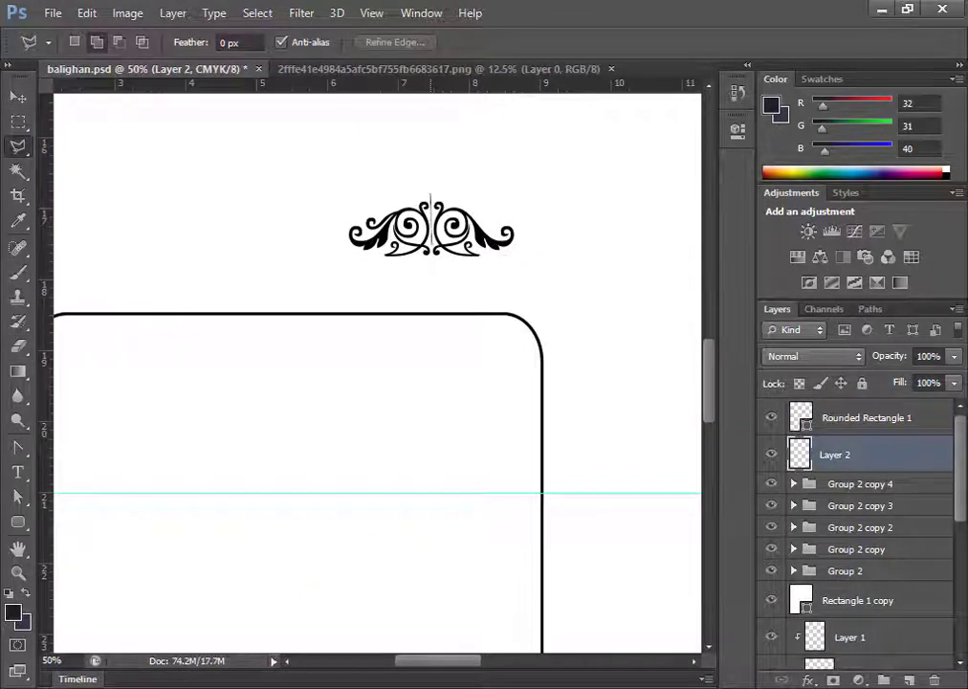
pyautogui.click(432, 256)
pyautogui.click(536, 265)
pyautogui.click(565, 214)
pyautogui.click(516, 187)
pyautogui.click(431, 195)
pyautogui.press('v')
pyautogui.hotkey('ctrl', '-')
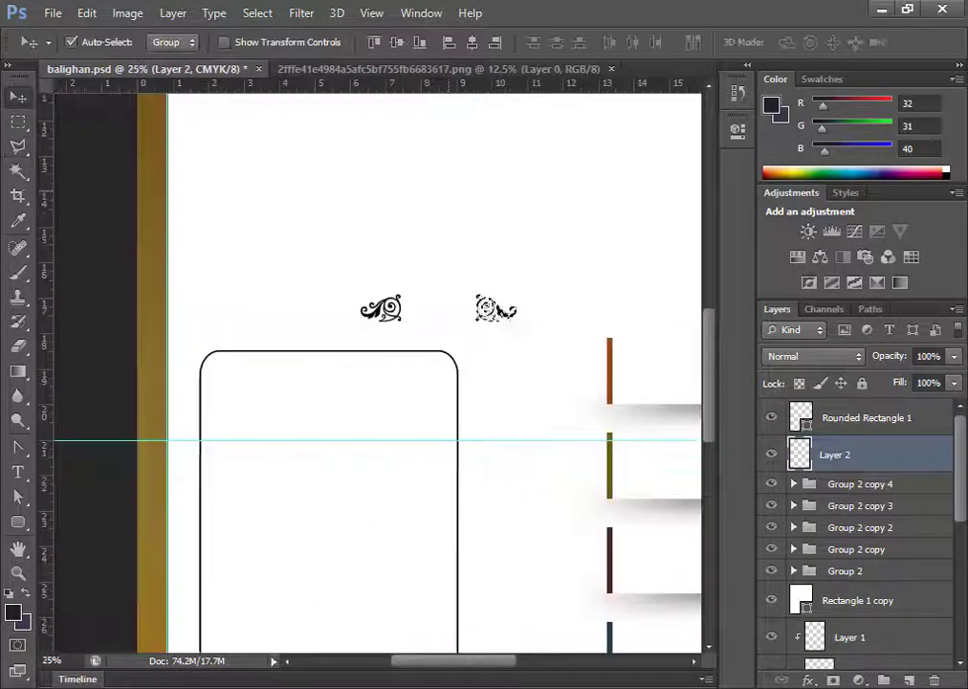
# Place both ornament halves on the frame's top edge and spread them outward to its two rounded corners.
pyautogui.moveTo(379, 309); pyautogui.dragTo(242, 335)
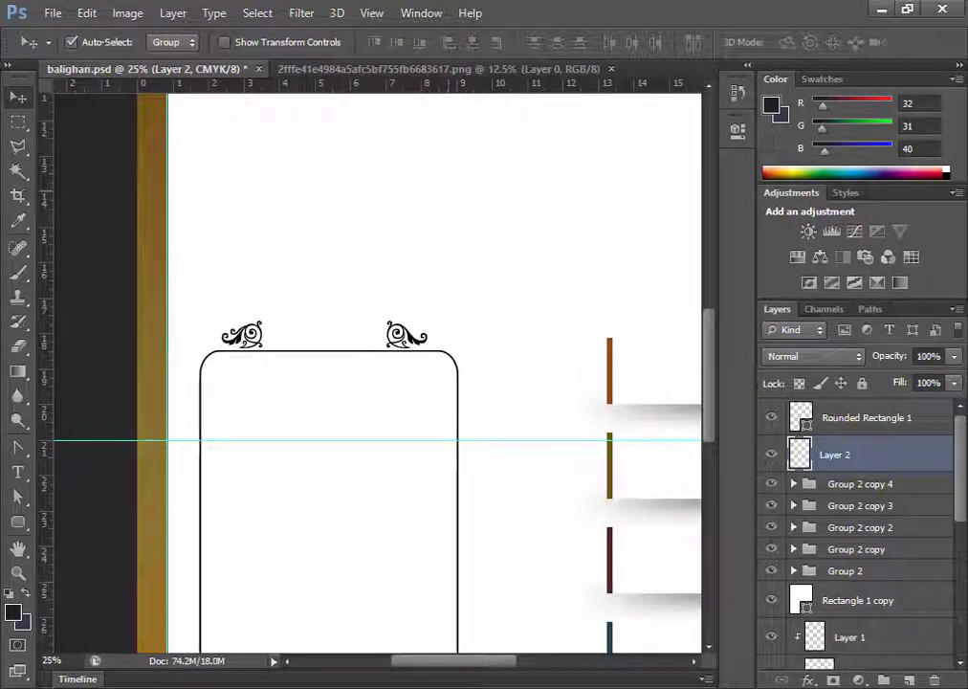
pyautogui.press('m')
pyautogui.moveTo(353, 320); pyautogui.dragTo(466, 411)
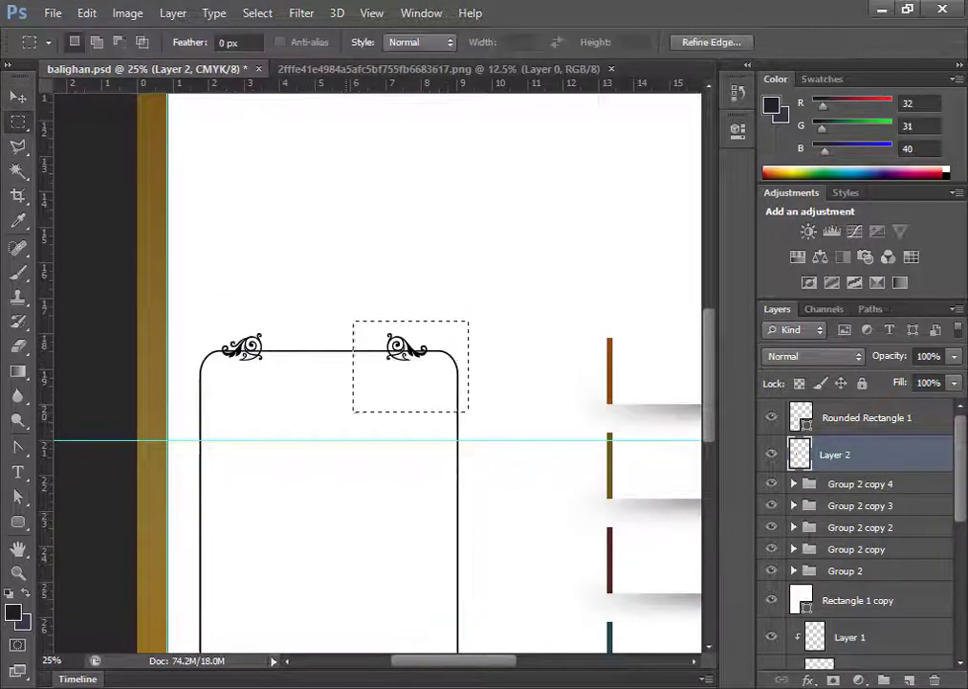
pyautogui.press('v')
pyautogui.moveTo(411, 349); pyautogui.dragTo(426, 349)
pyautogui.press('m')
pyautogui.moveTo(193, 316); pyautogui.dragTo(241, 349)
pyautogui.press('v')
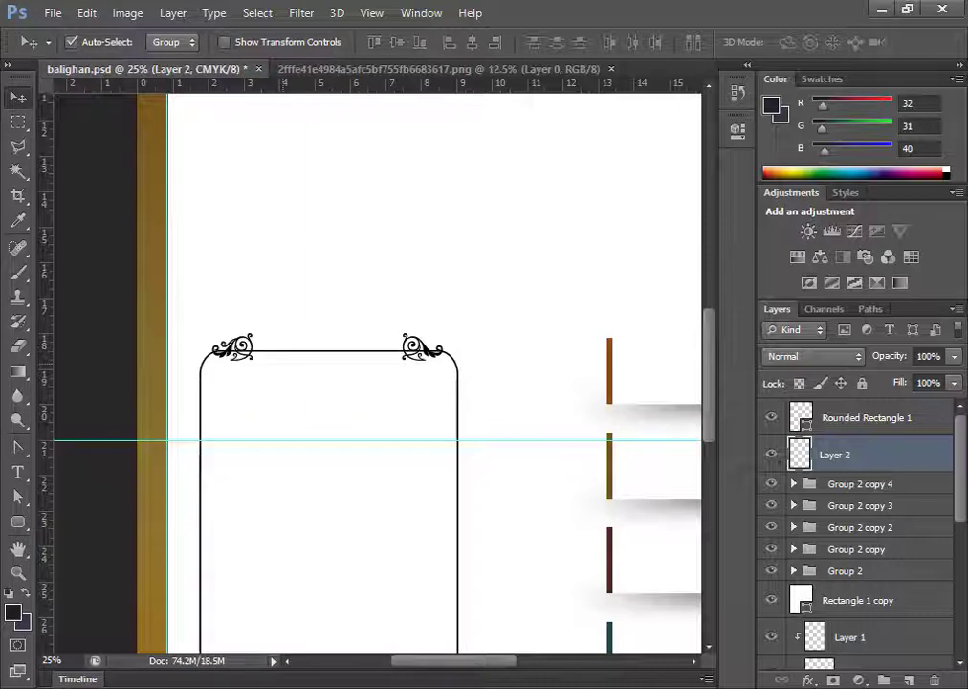
# Group the rounded frame layer and merge the group into a single raster layer.
pyautogui.click(867, 417)
pyautogui.hotkey('ctrl', 'g')
pyautogui.hotkey('ctrl', 'e')
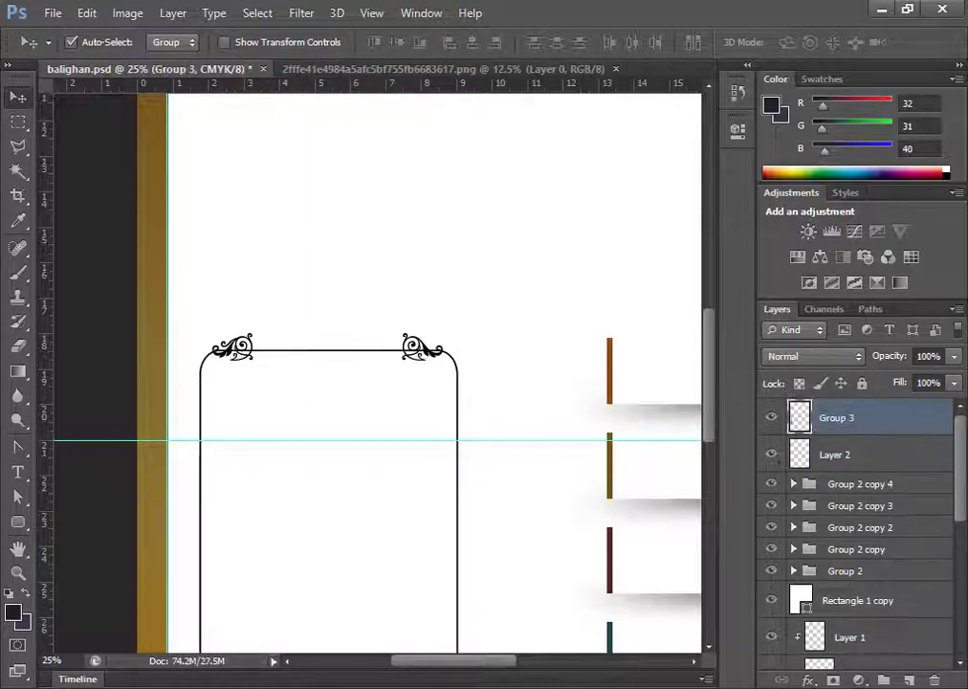
# Delete the frame's top line between the two ornaments and merge the ornament layer with the frame.
pyautogui.press('m')
pyautogui.hotkey('ctrl', '+')
pyautogui.hotkey('ctrl', '+')
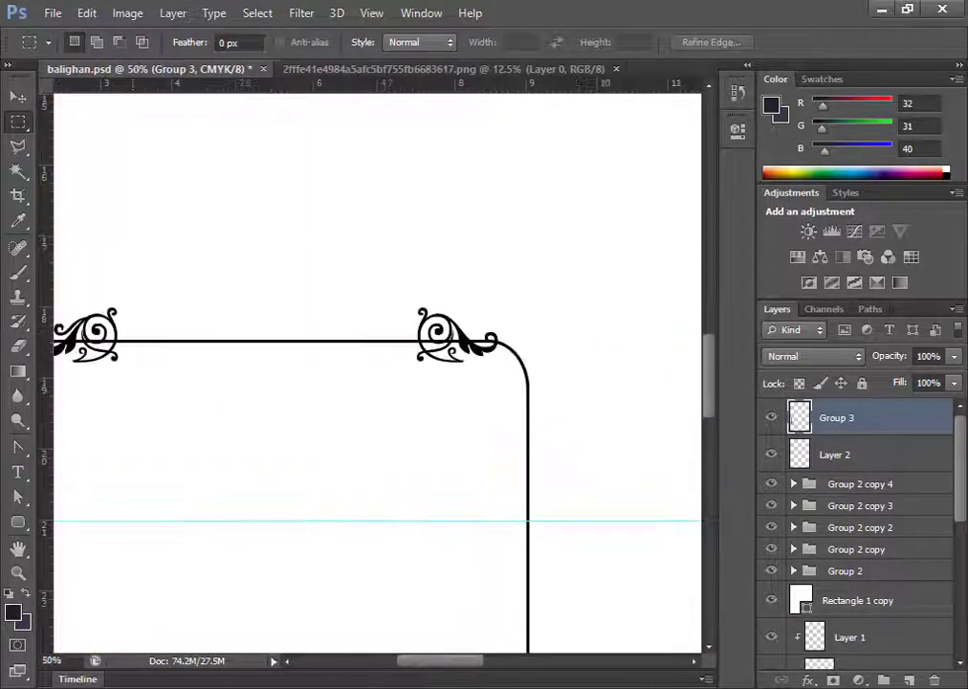
pyautogui.moveTo(287, 383); pyautogui.dragTo(490, 369)
pyautogui.moveTo(244, 301); pyautogui.dragTo(698, 355)
pyautogui.press('Delete')
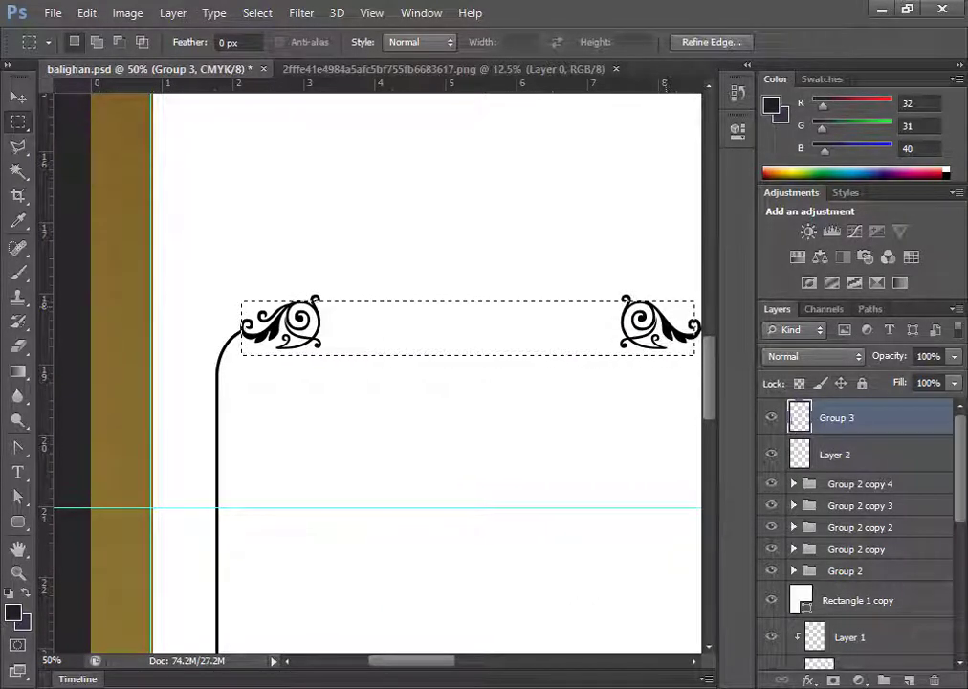
pyautogui.hotkey('ctrl', 'd')
pyautogui.press('v')
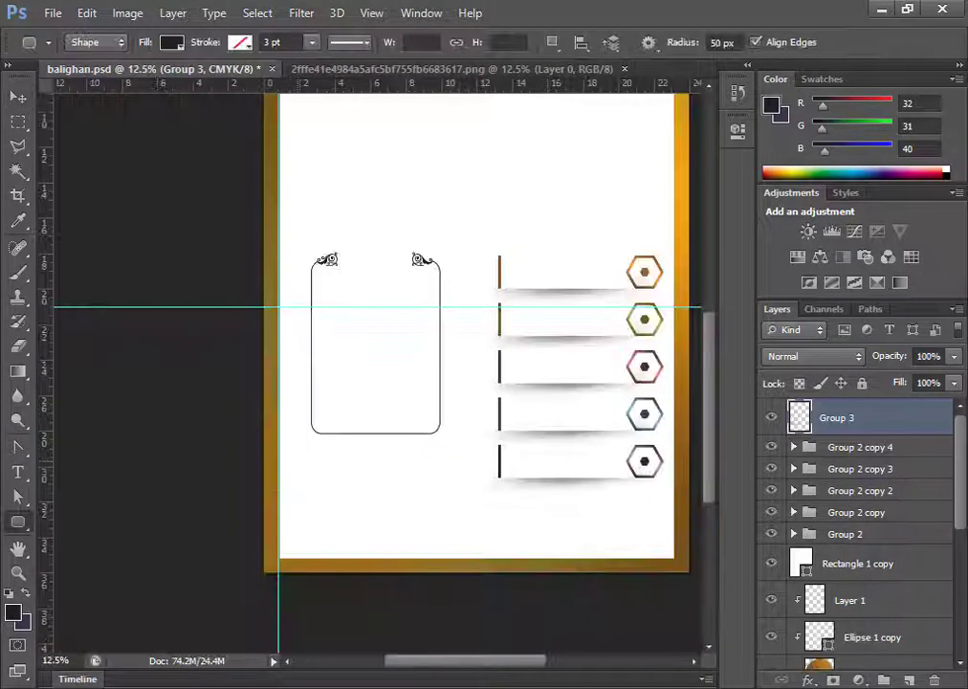
# Draw a 1456 × 816 px rounded rectangle with a 50 px corner radius below the ornamented frame and remove its fill.
pyautogui.moveTo(294, 452); pyautogui.dragTo(466, 549)
pyautogui.click(171, 42)
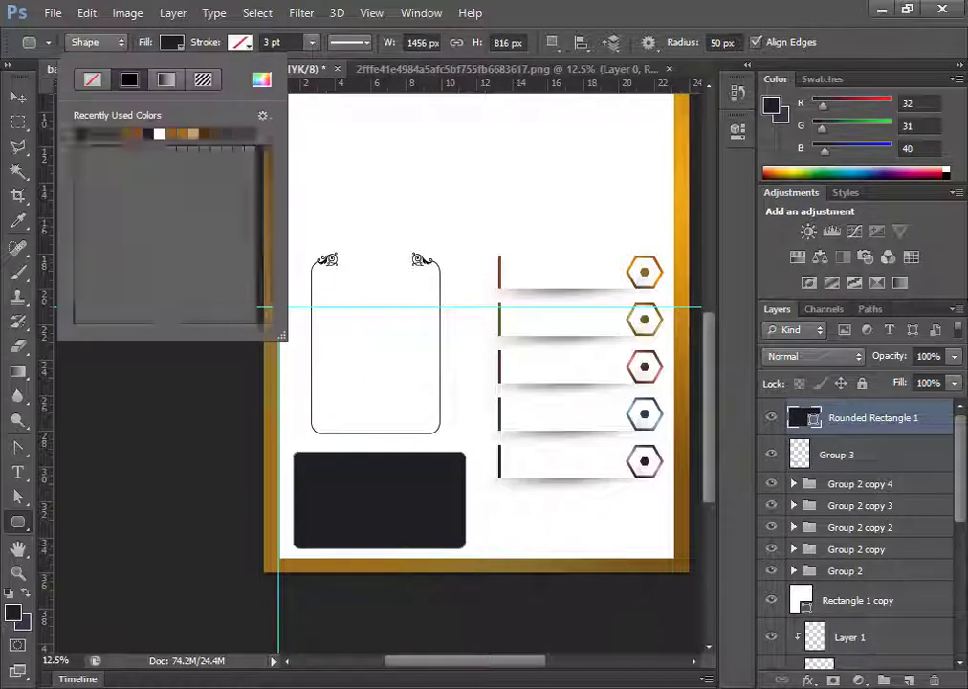
pyautogui.click(160, 79)
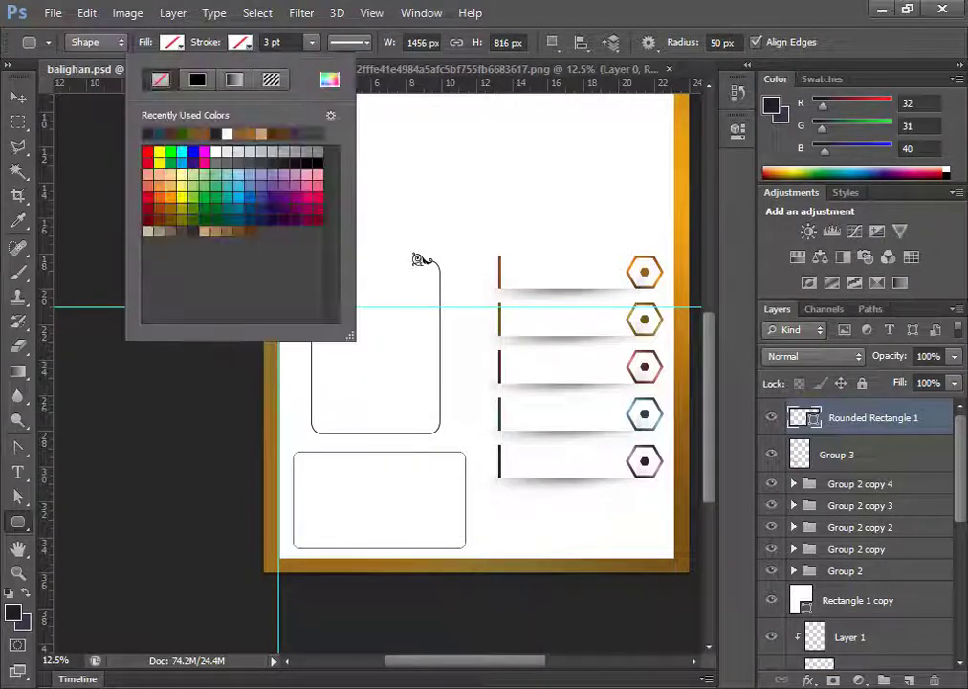
pyautogui.click(419, 264)
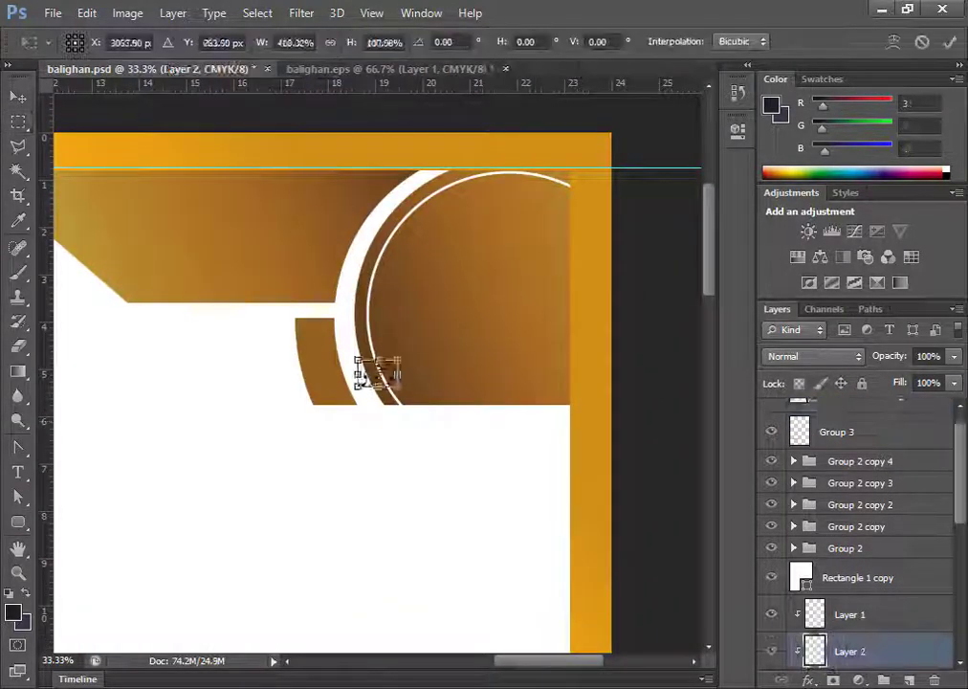
# Enlarge the small calligraphy layer to fill the brown circle in the poster's upper corner.
pyautogui.moveTo(400, 362); pyautogui.dragTo(536, 239)
pyautogui.press('Return')
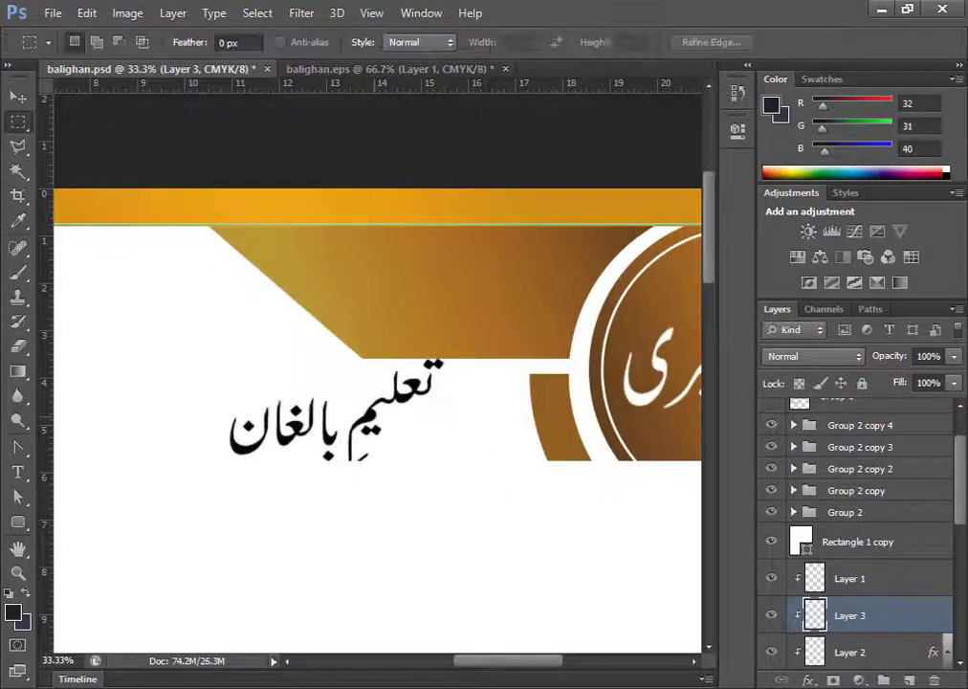
# Isolate the word "تعلیم" in the title "تعلیم بالغان" and reduce its height from the top.
pyautogui.moveTo(506, 328); pyautogui.dragTo(342, 525)
pyautogui.hotkey('ctrl', 't')
pyautogui.moveTo(425, 328); pyautogui.dragTo(425, 360)
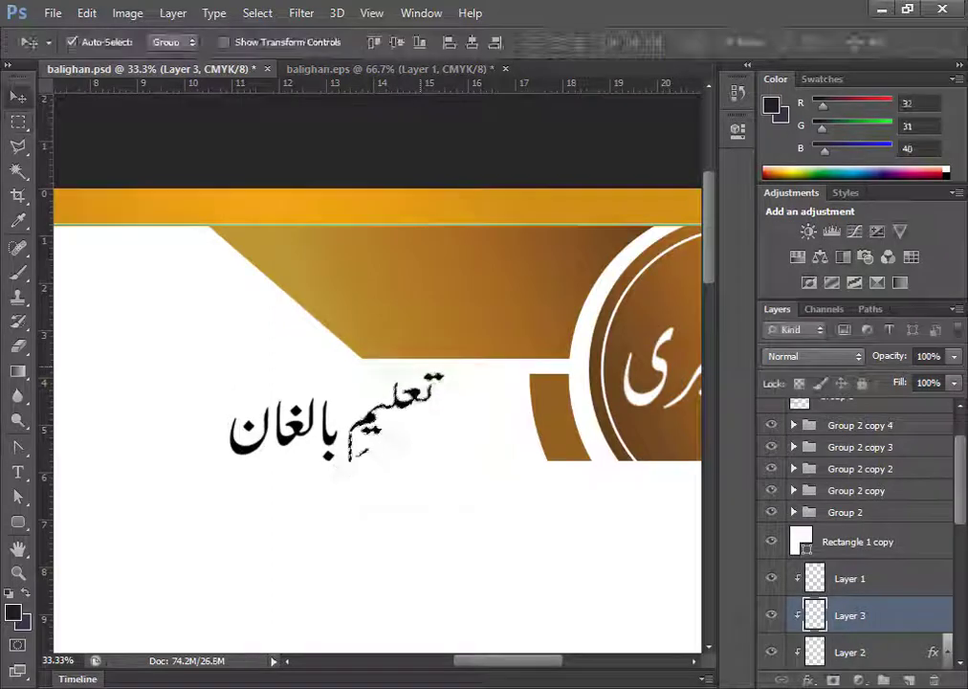
pyautogui.hotkey('ctrl', 't')
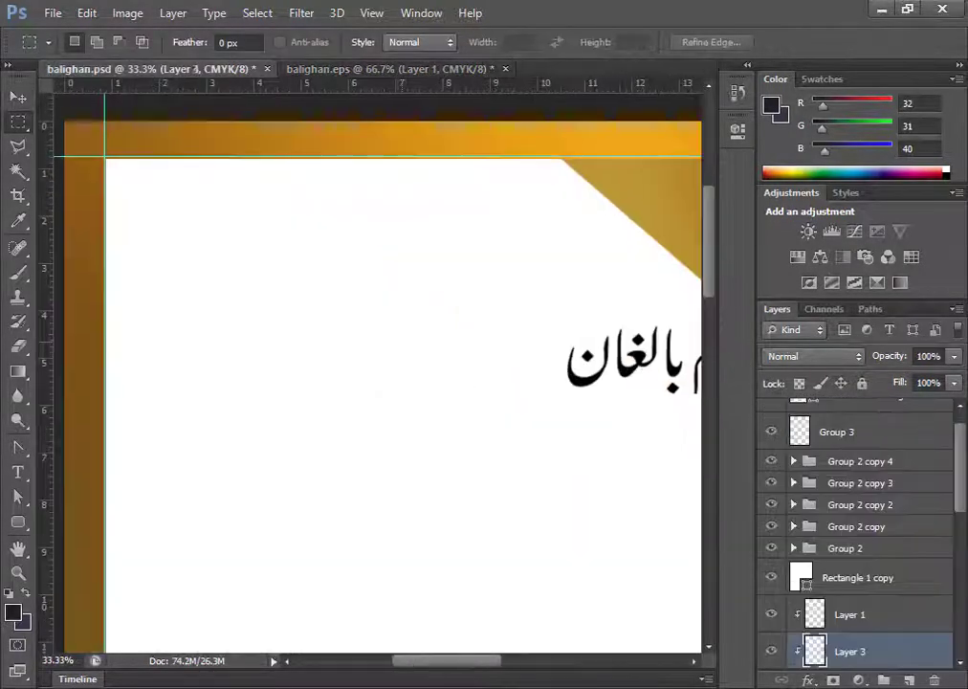
# Place the line "ہر عمر کے افراد کے لیے" beside the title, scaled smaller than the title text.
pyautogui.hotkey('ctrl', 't')
pyautogui.press('Return')
pyautogui.press('v')
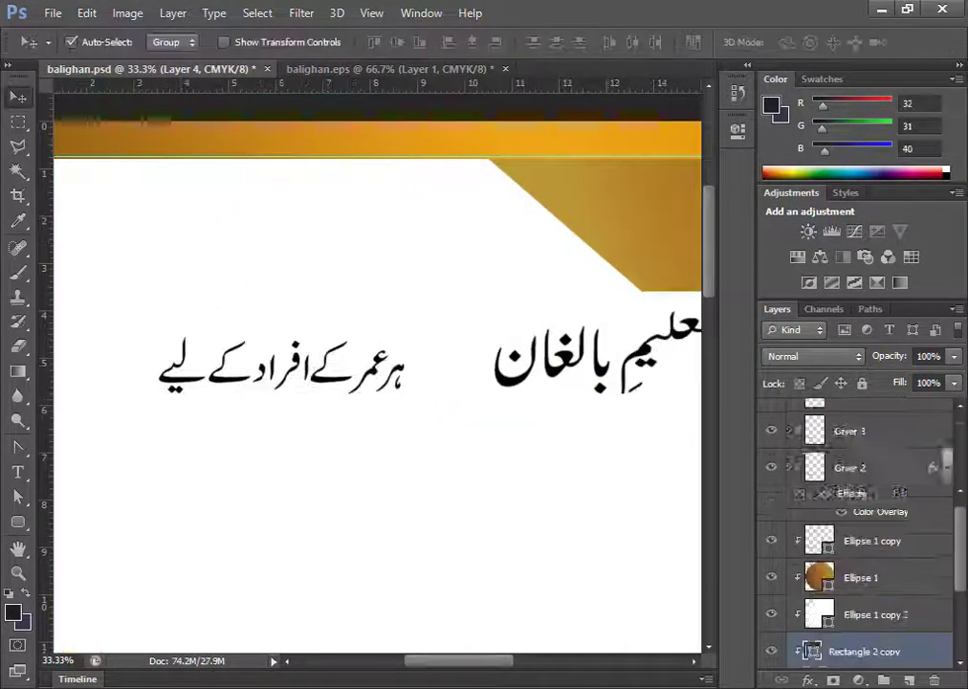
pyautogui.scroll(-3, 867, 555)
pyautogui.click(867, 578)
pyautogui.scroll(10, 868, 555)
pyautogui.moveTo(873, 541); pyautogui.dragTo(872, 560)
pyautogui.click(865, 430)
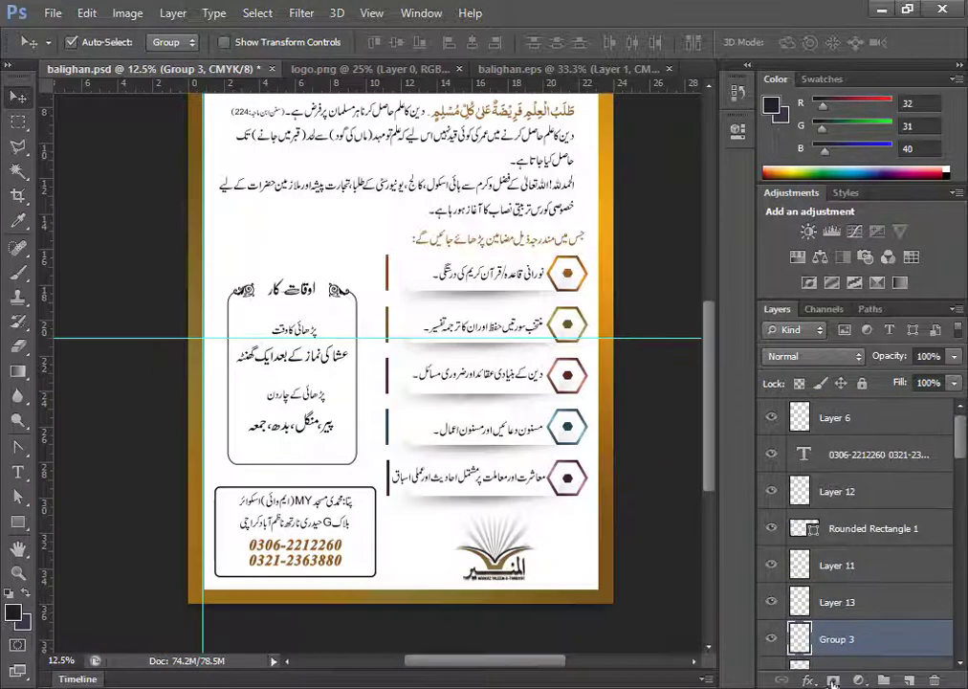
# Add a Gradient Overlay to the ornamented frame layer instead of a Color Overlay and open its gradient for editing.
pyautogui.click(832, 680)
pyautogui.click(847, 452)
pyautogui.moveTo(383, 162); pyautogui.dragTo(459, 139)
pyautogui.click(488, 355)
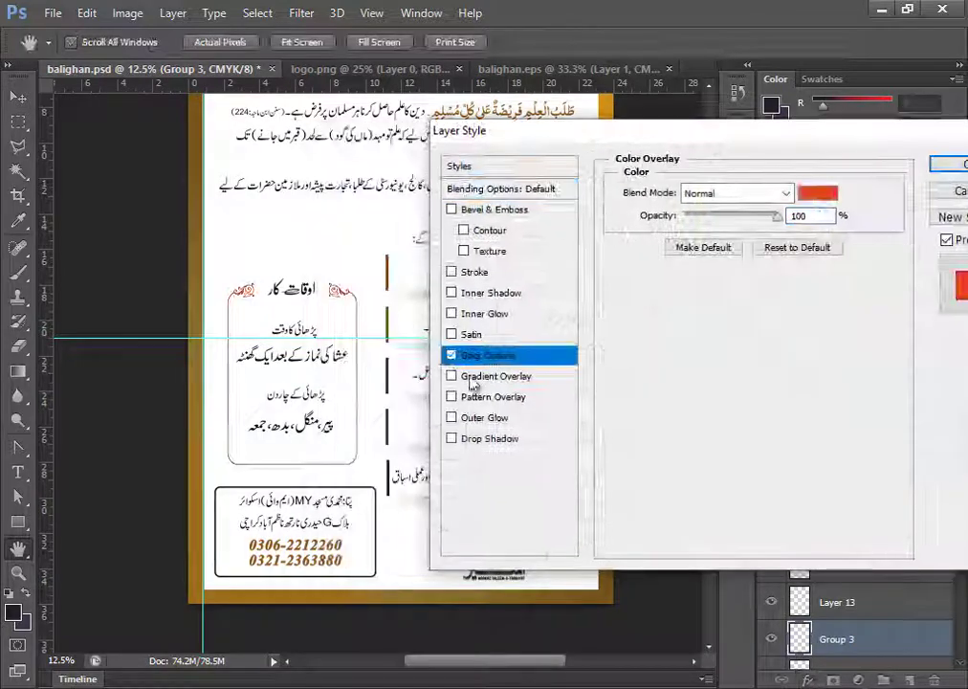
pyautogui.click(493, 376)
pyautogui.click(689, 287)
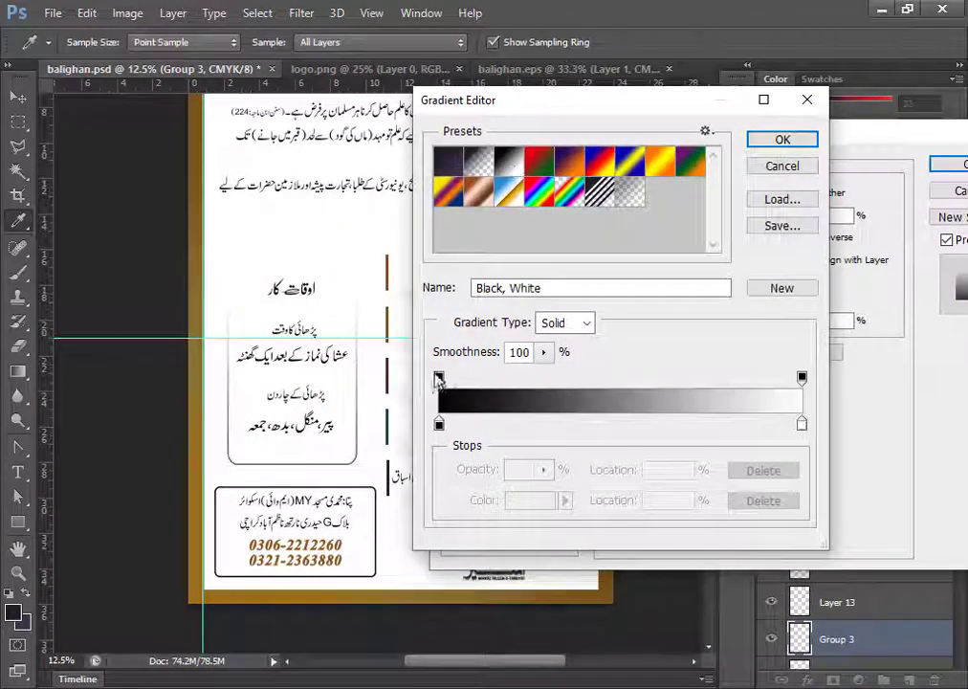
# Colour the gradient's start stop golden brown from the poster border and its end stop a darkened brown based on the first label's bar.
pyautogui.doubleClick(439, 424)
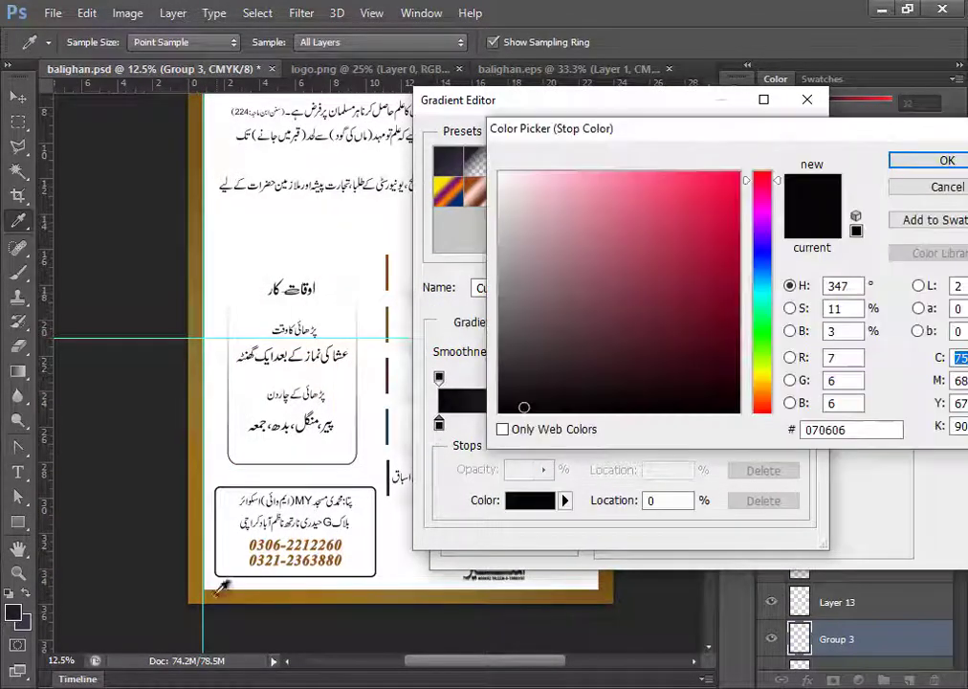
pyautogui.click(215, 594)
pyautogui.click(945, 160)
pyautogui.click(799, 424)
pyautogui.click(798, 423)
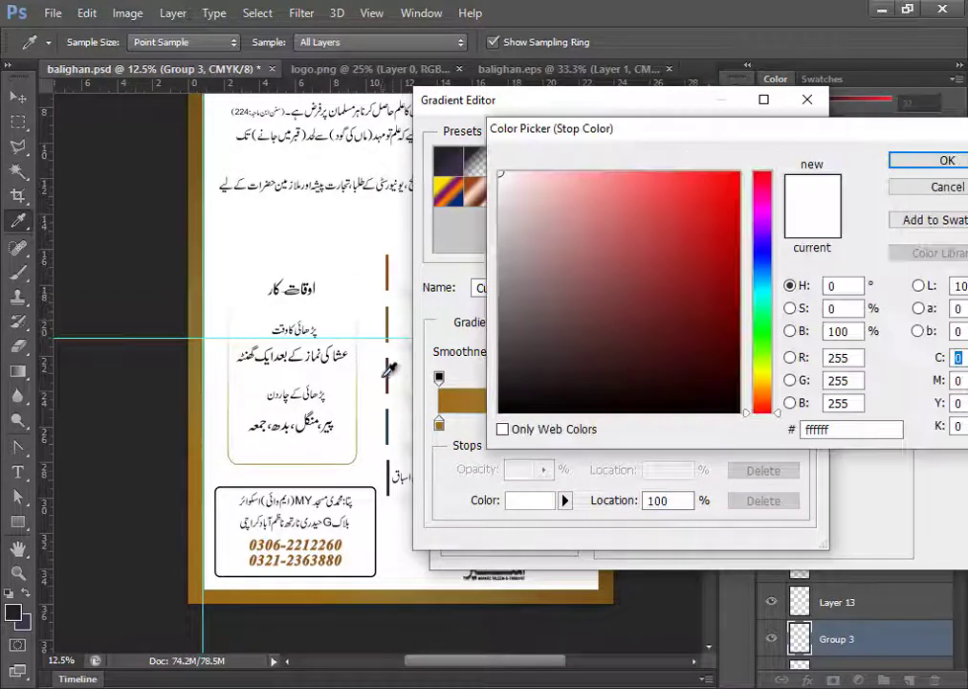
pyautogui.click(389, 275)
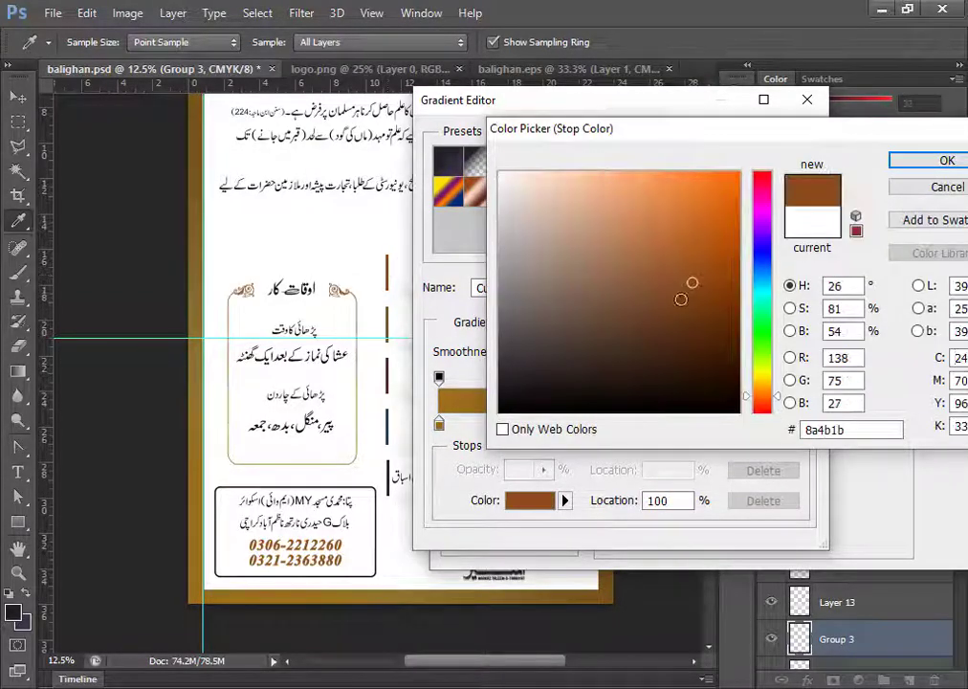
pyautogui.click(707, 303)
pyautogui.click(927, 163)
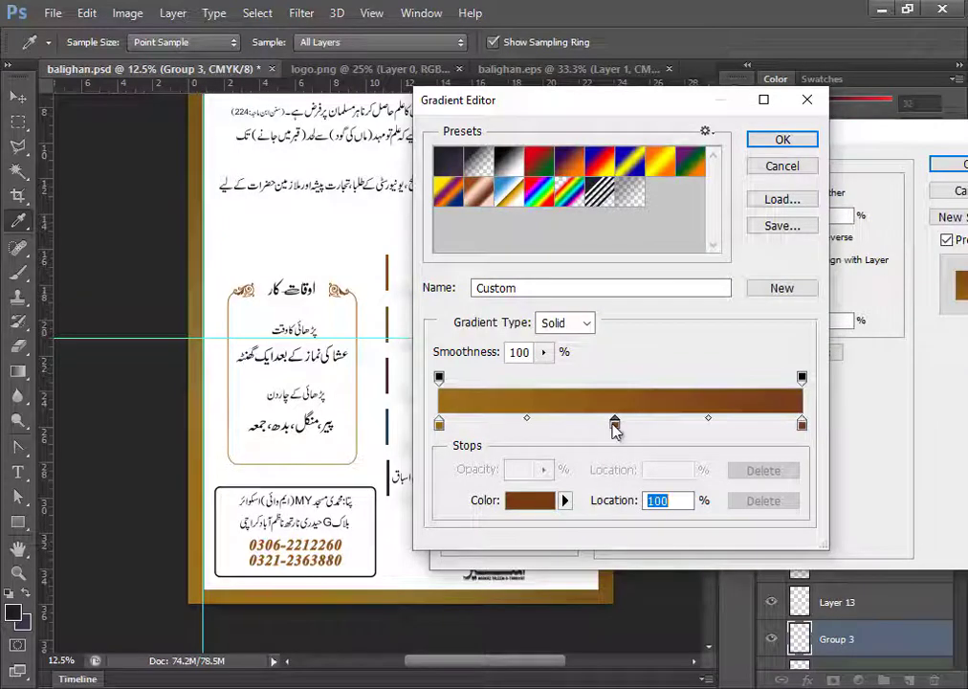
# Add a middle gradient stop in a slightly darkened gold sampled from the poster's top border, and apply the overlay at an 86° angle.
pyautogui.doubleClick(615, 427)
pyautogui.moveTo(328, 268); pyautogui.dragTo(208, 472)
pyautogui.click(229, 178)
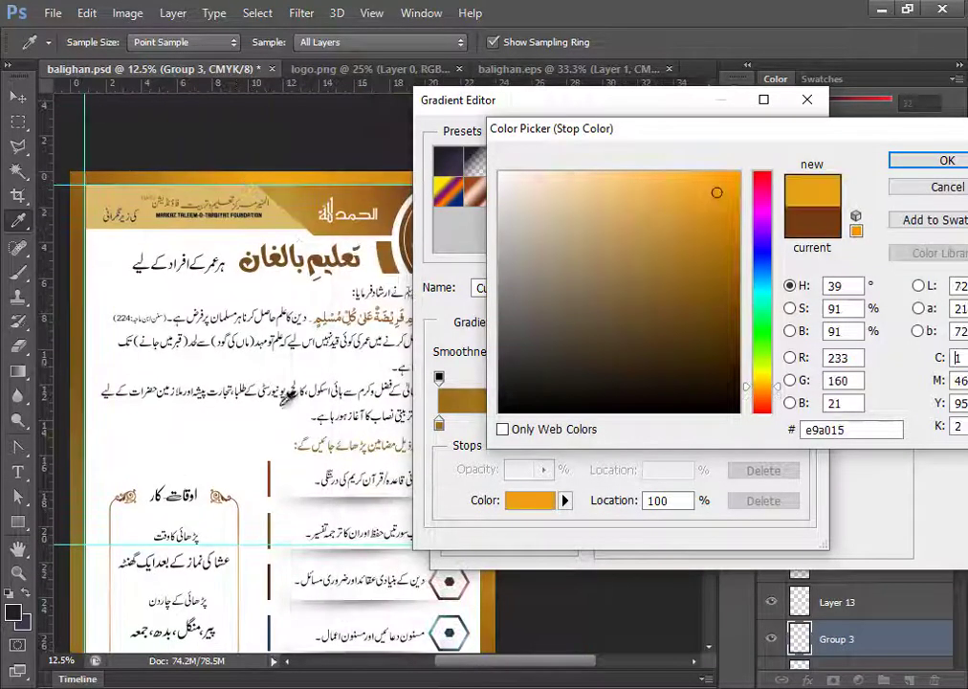
pyautogui.moveTo(285, 397); pyautogui.dragTo(343, 244)
pyautogui.click(693, 219)
pyautogui.press('Return')
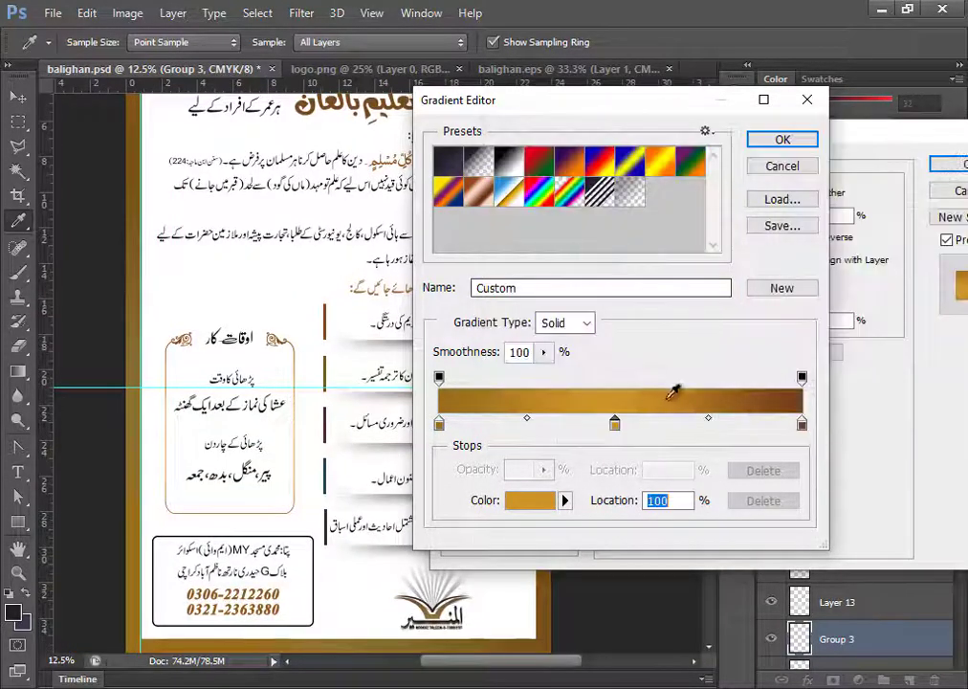
pyautogui.press('Return')
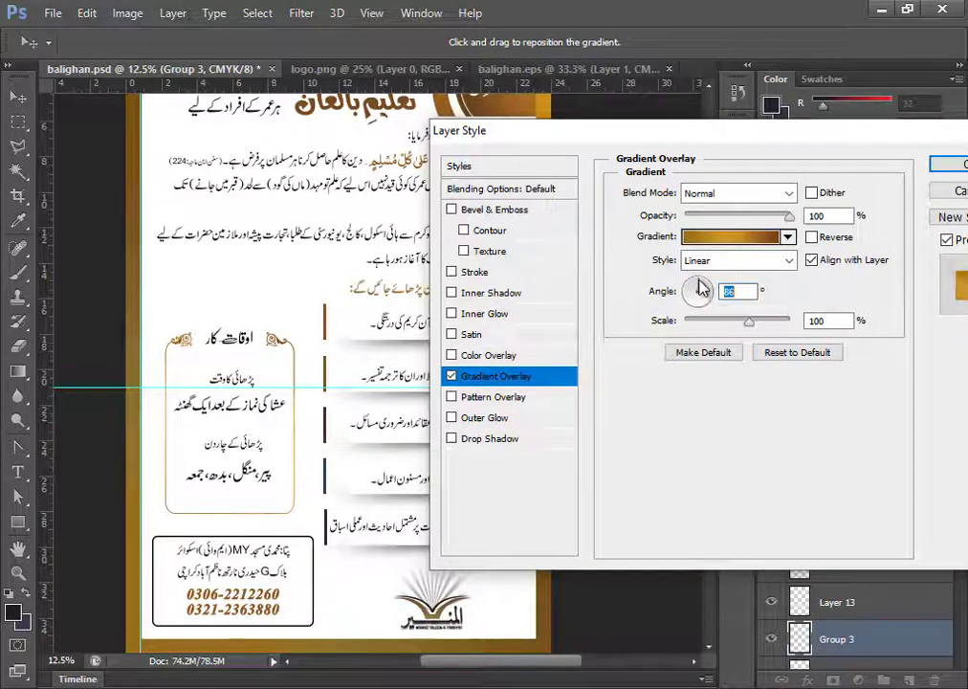
pyautogui.click(952, 168)
# Add a Color Overlay to the heading "اوقات کار" between the frame's two ornaments.
pyautogui.hotkey('ctrl', '+')
pyautogui.hotkey('ctrl', '+')
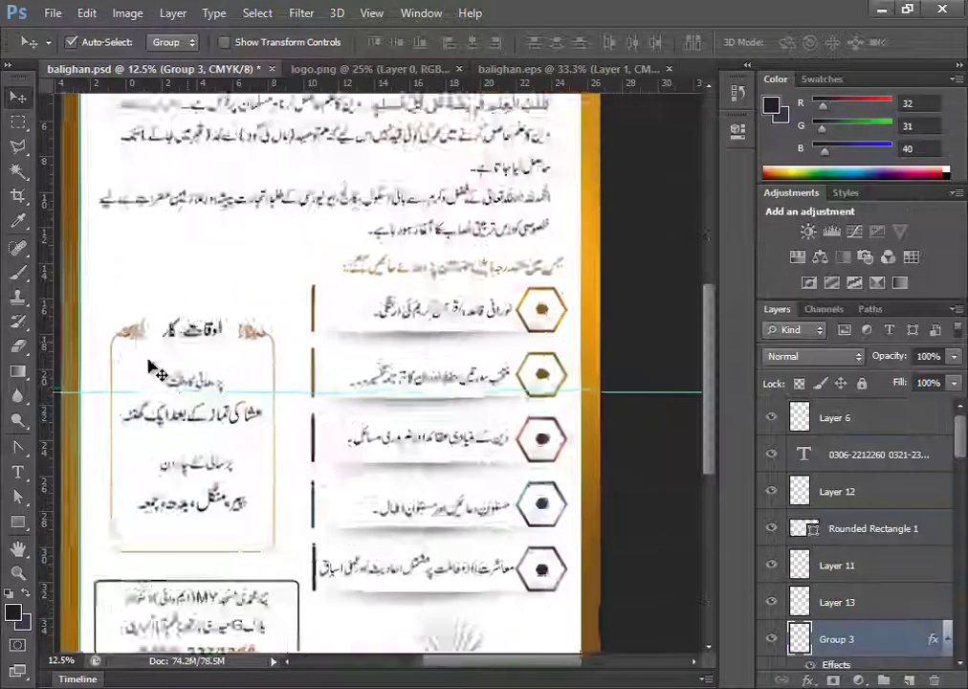
pyautogui.moveTo(151, 368); pyautogui.dragTo(270, 331)
pyautogui.click(302, 258)
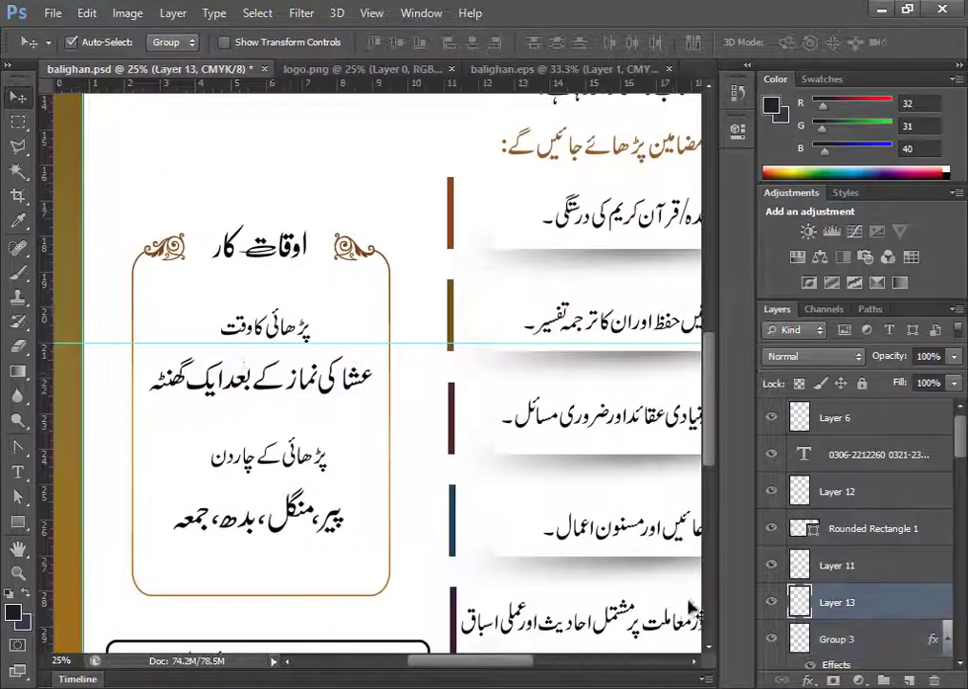
pyautogui.doubleClick(800, 600)
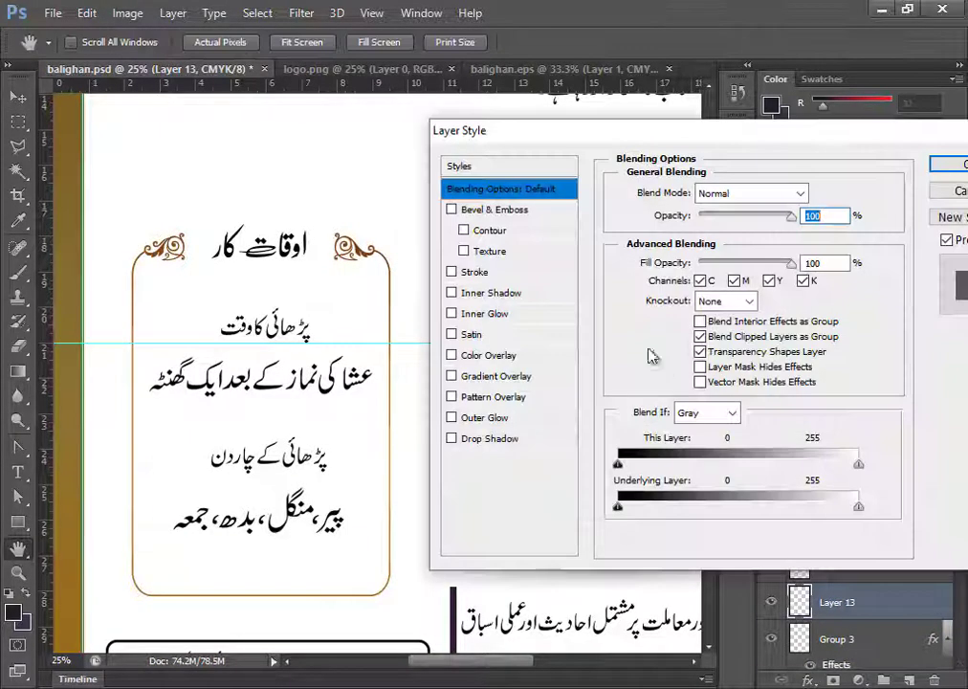
pyautogui.click(484, 361)
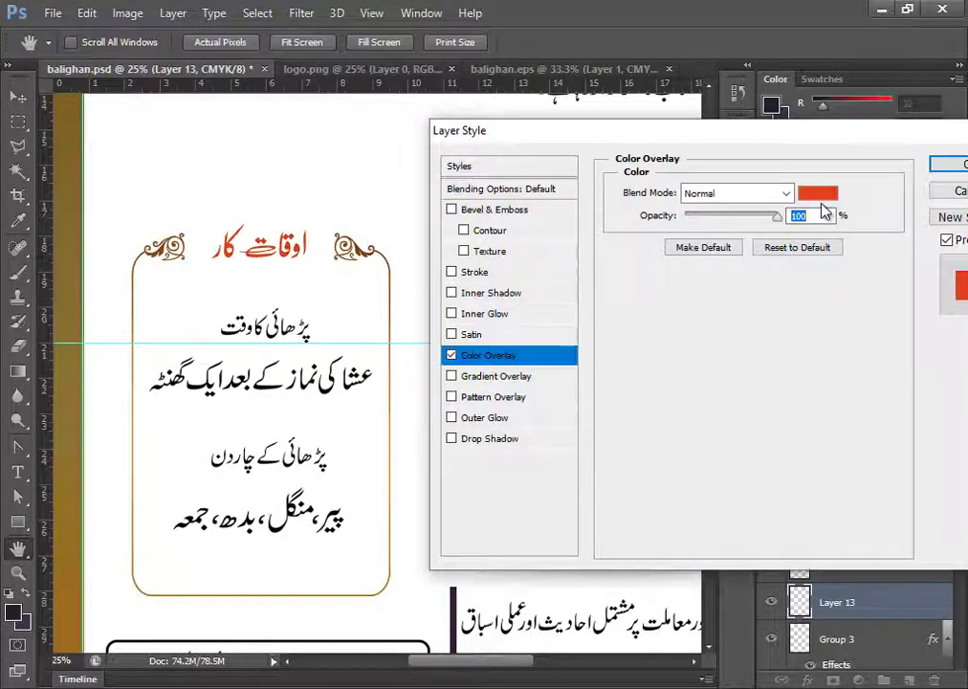
# Set the heading's overlay colour to the brown sampled from the Arabic quotation below the title and apply the style.
pyautogui.click(818, 195)
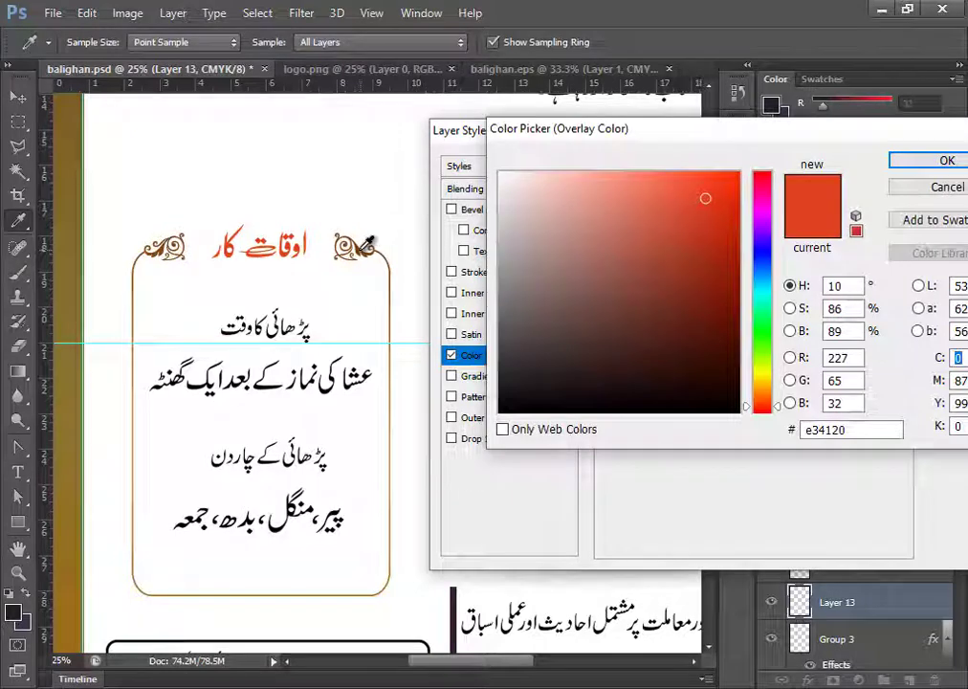
pyautogui.click(365, 251)
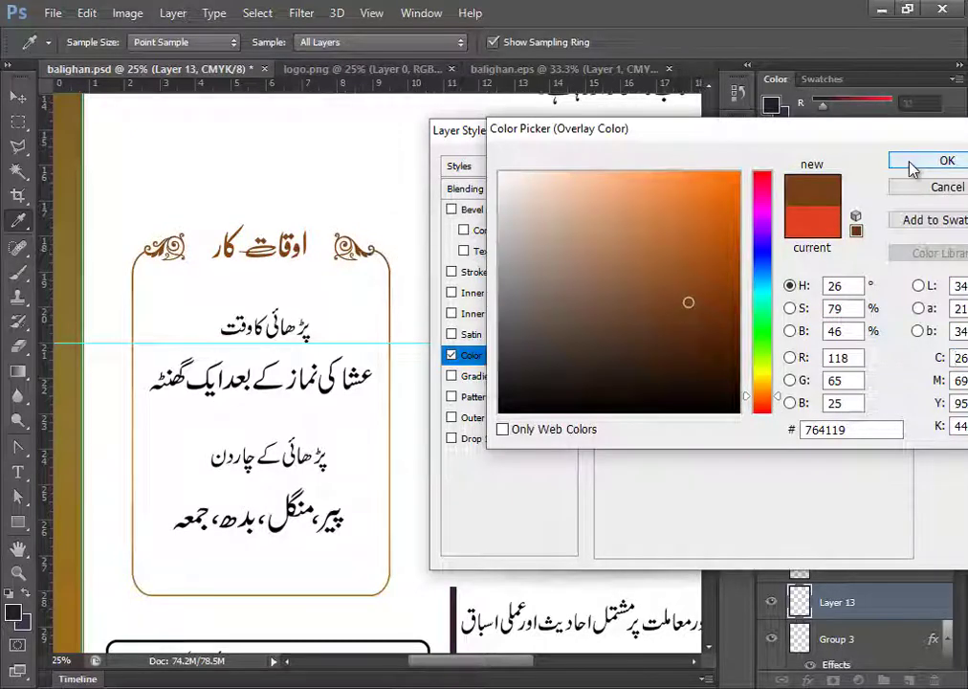
pyautogui.click(698, 330)
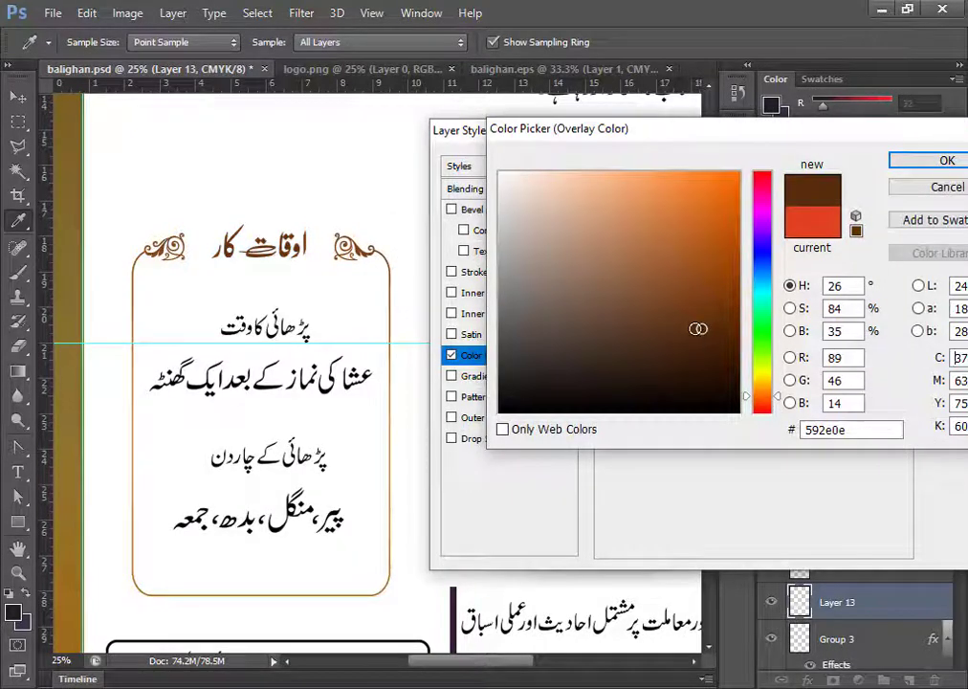
pyautogui.scroll(10, 386, 263)
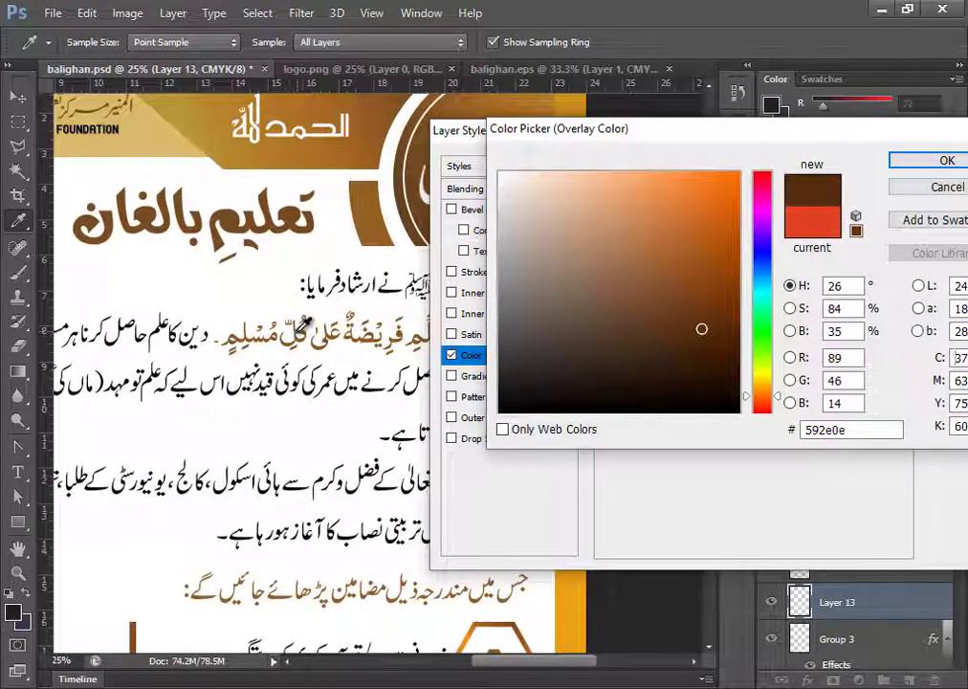
pyautogui.click(298, 332)
pyautogui.click(917, 164)
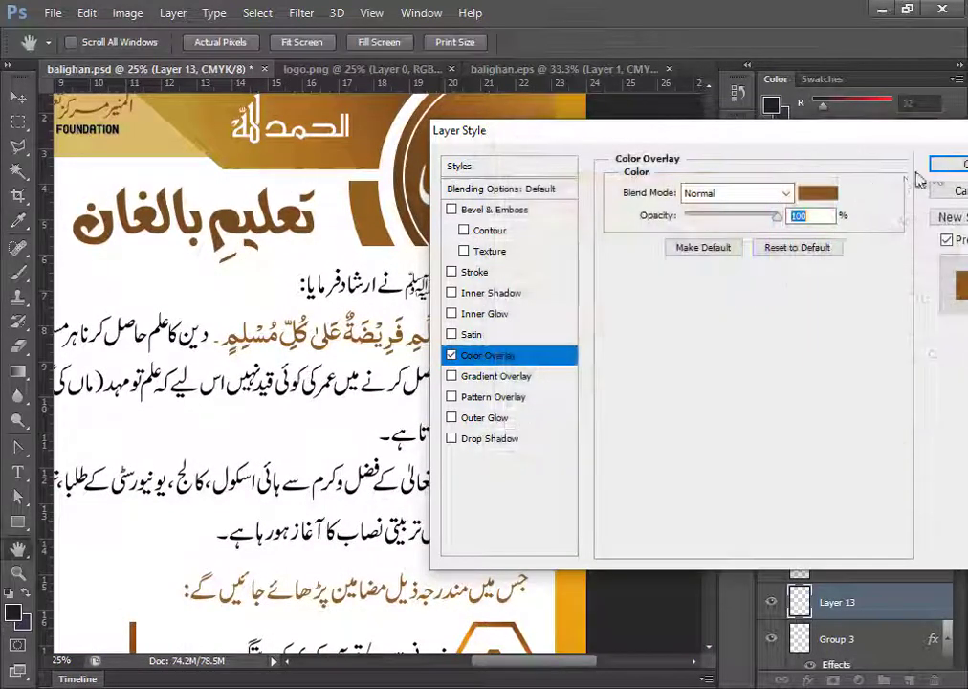
pyautogui.click(932, 168)
# Check the recoloured frame and heading against the whole layout and save the poster document.
pyautogui.moveTo(353, 303); pyautogui.dragTo(442, 199)
pyautogui.moveTo(138, 425); pyautogui.dragTo(372, 205)
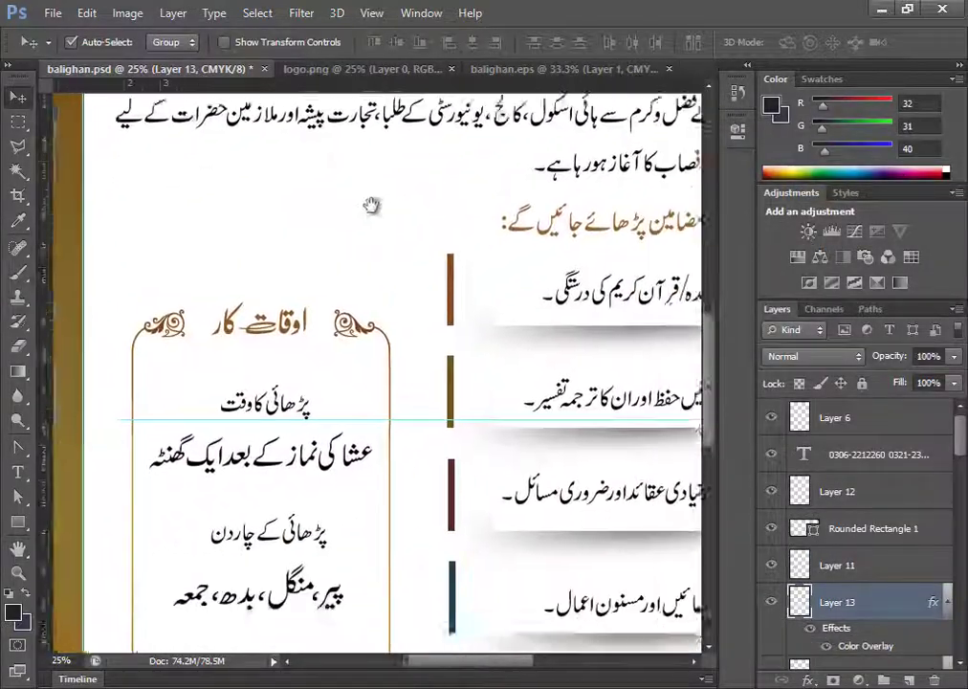
pyautogui.moveTo(388, 382); pyautogui.dragTo(339, 292)
pyautogui.hotkey('ctrl', '-')
pyautogui.hotkey('ctrl', '-')
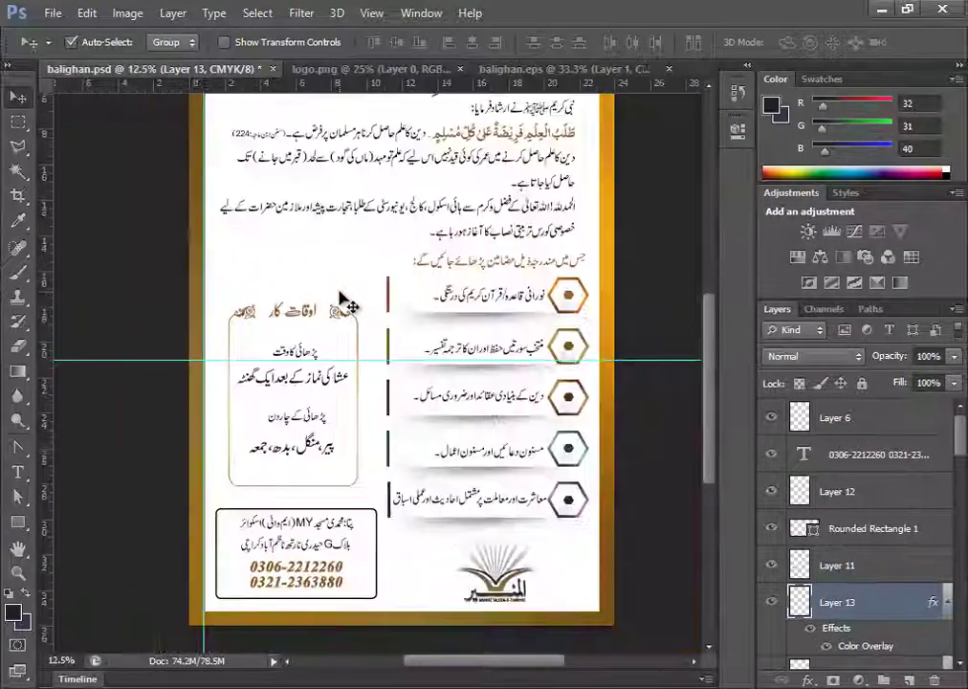
pyautogui.hotkey('ctrl', 's')
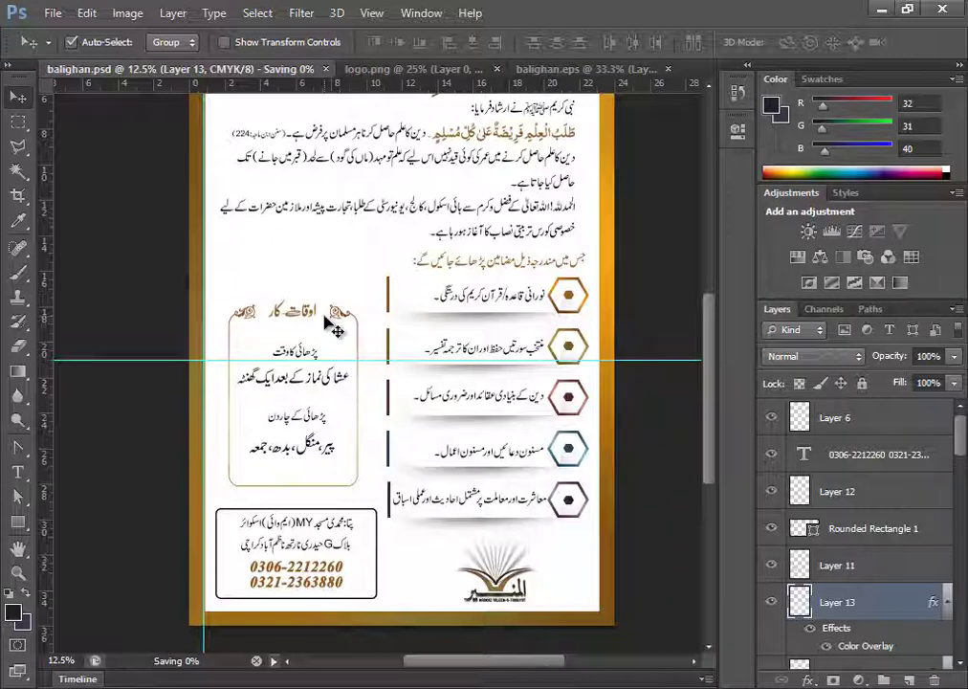